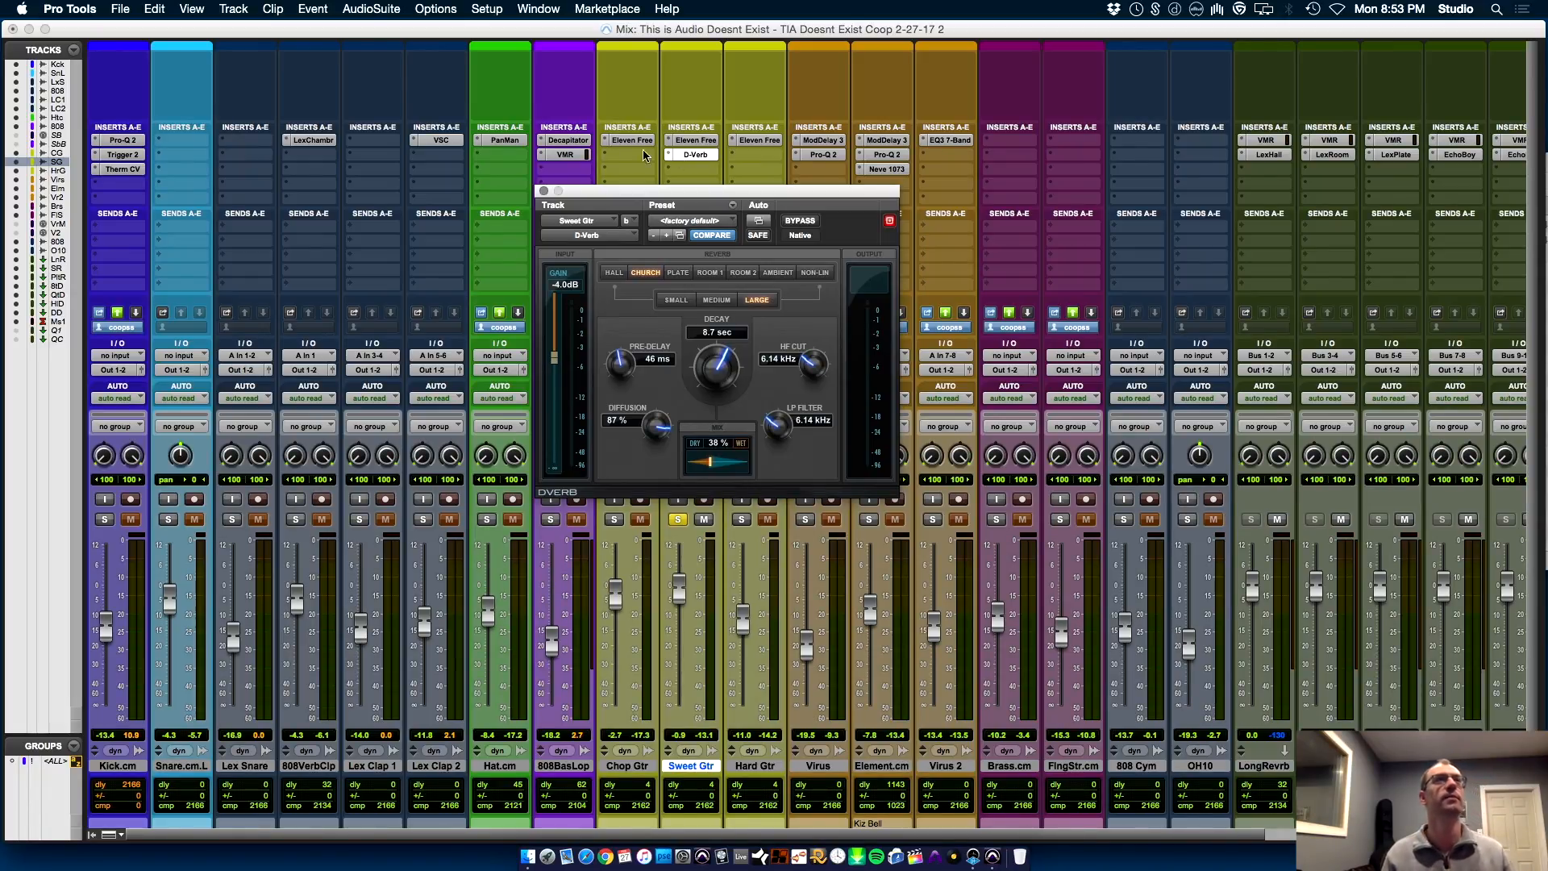
Step: Insert the Waves CLA Guitars (mono/stereo) plug-in after D-Verb on the Sweet Gtr track and bring its whole window into view
drag(651, 194, 1118, 272)
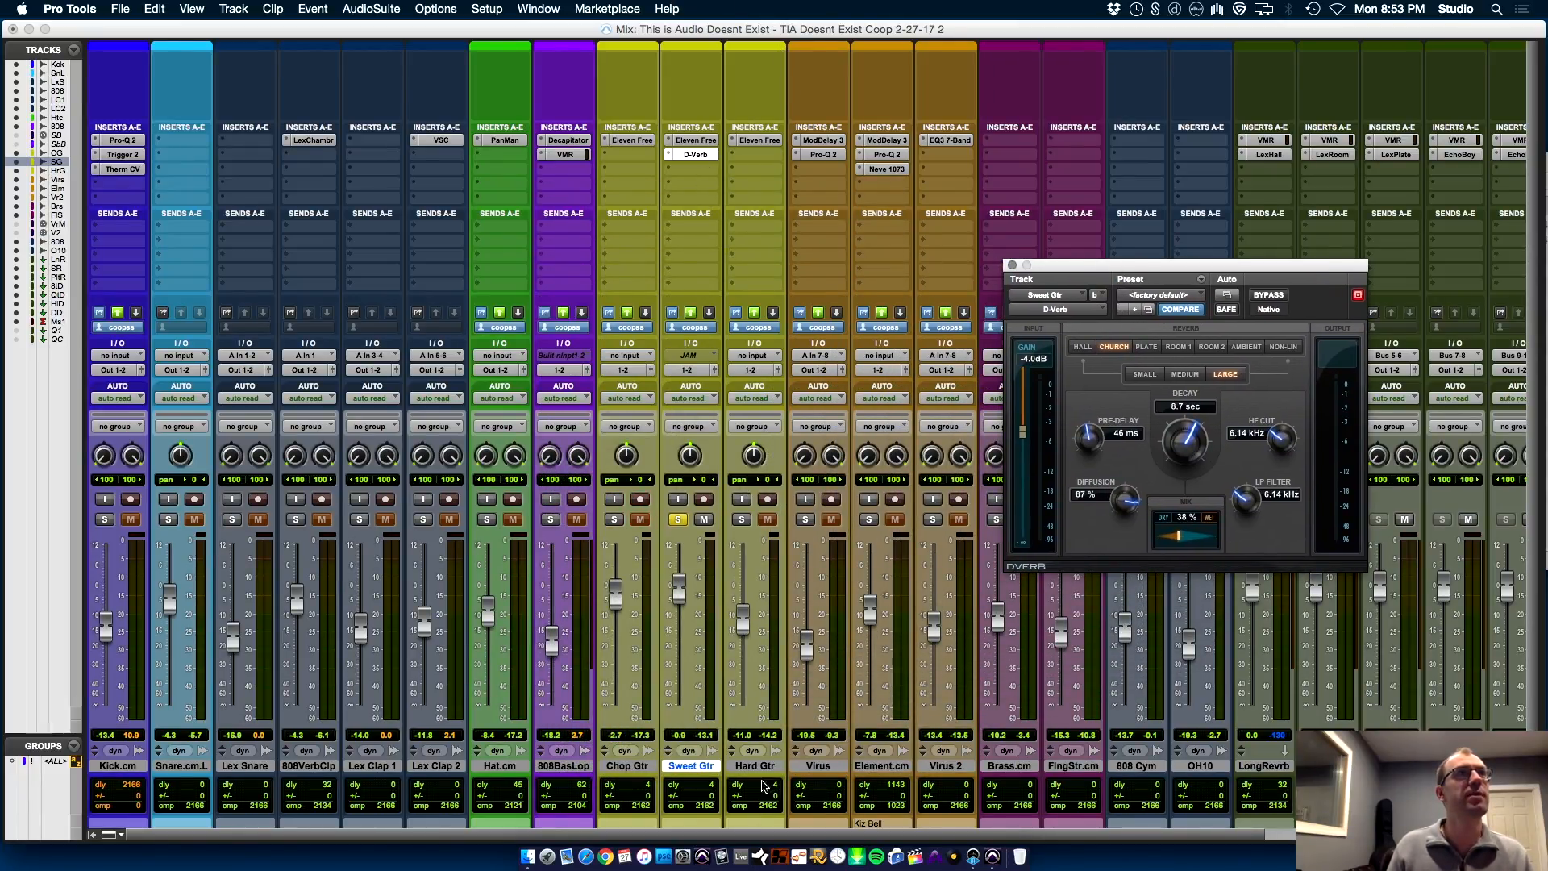
click(694, 170)
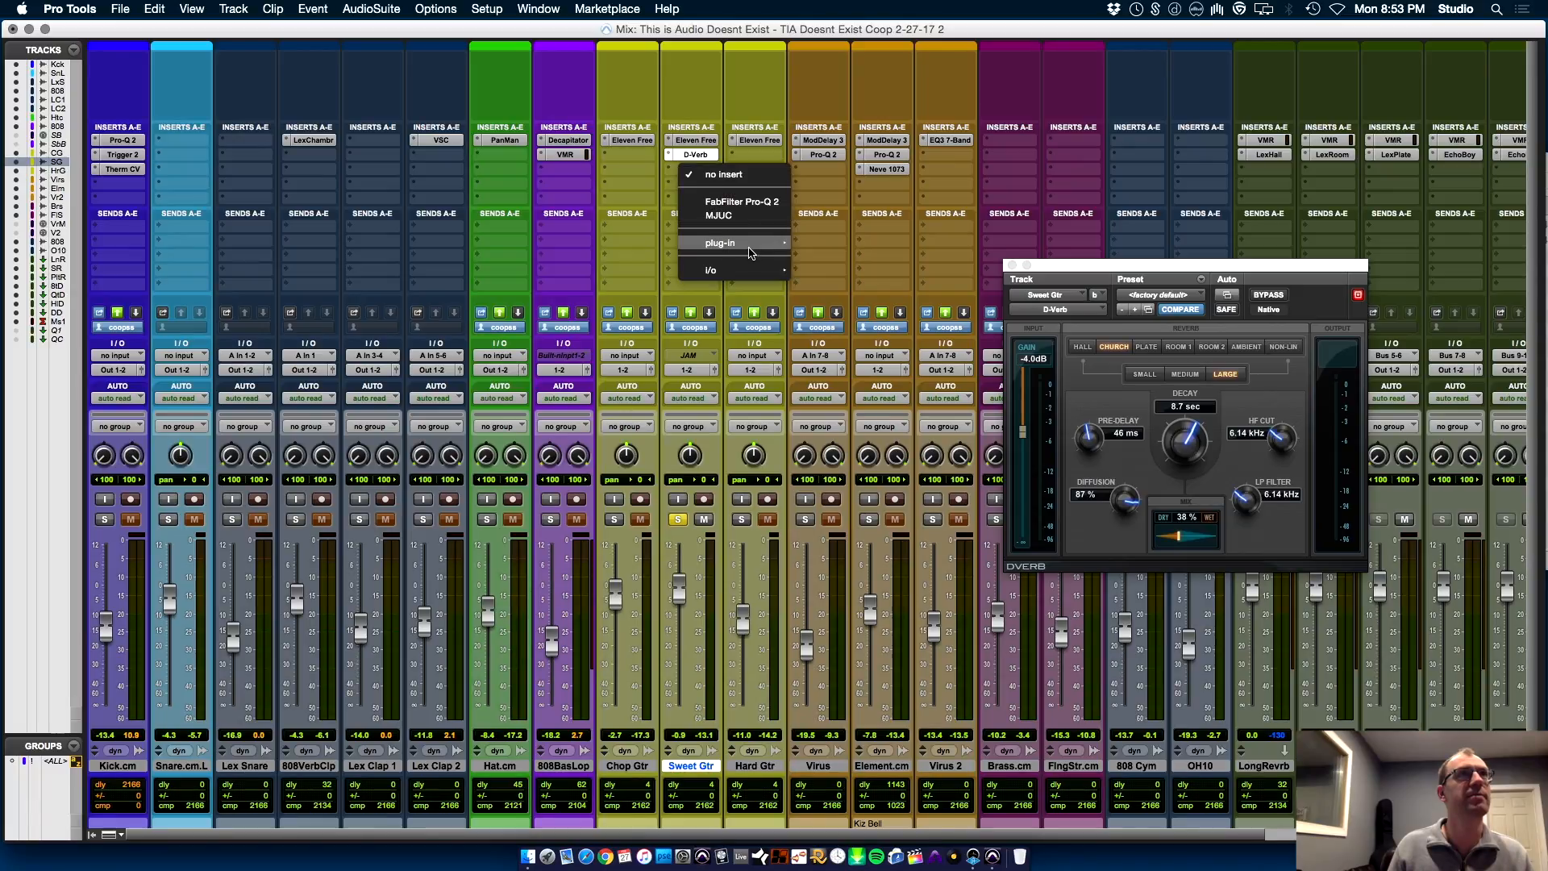
mouse_move(754, 245)
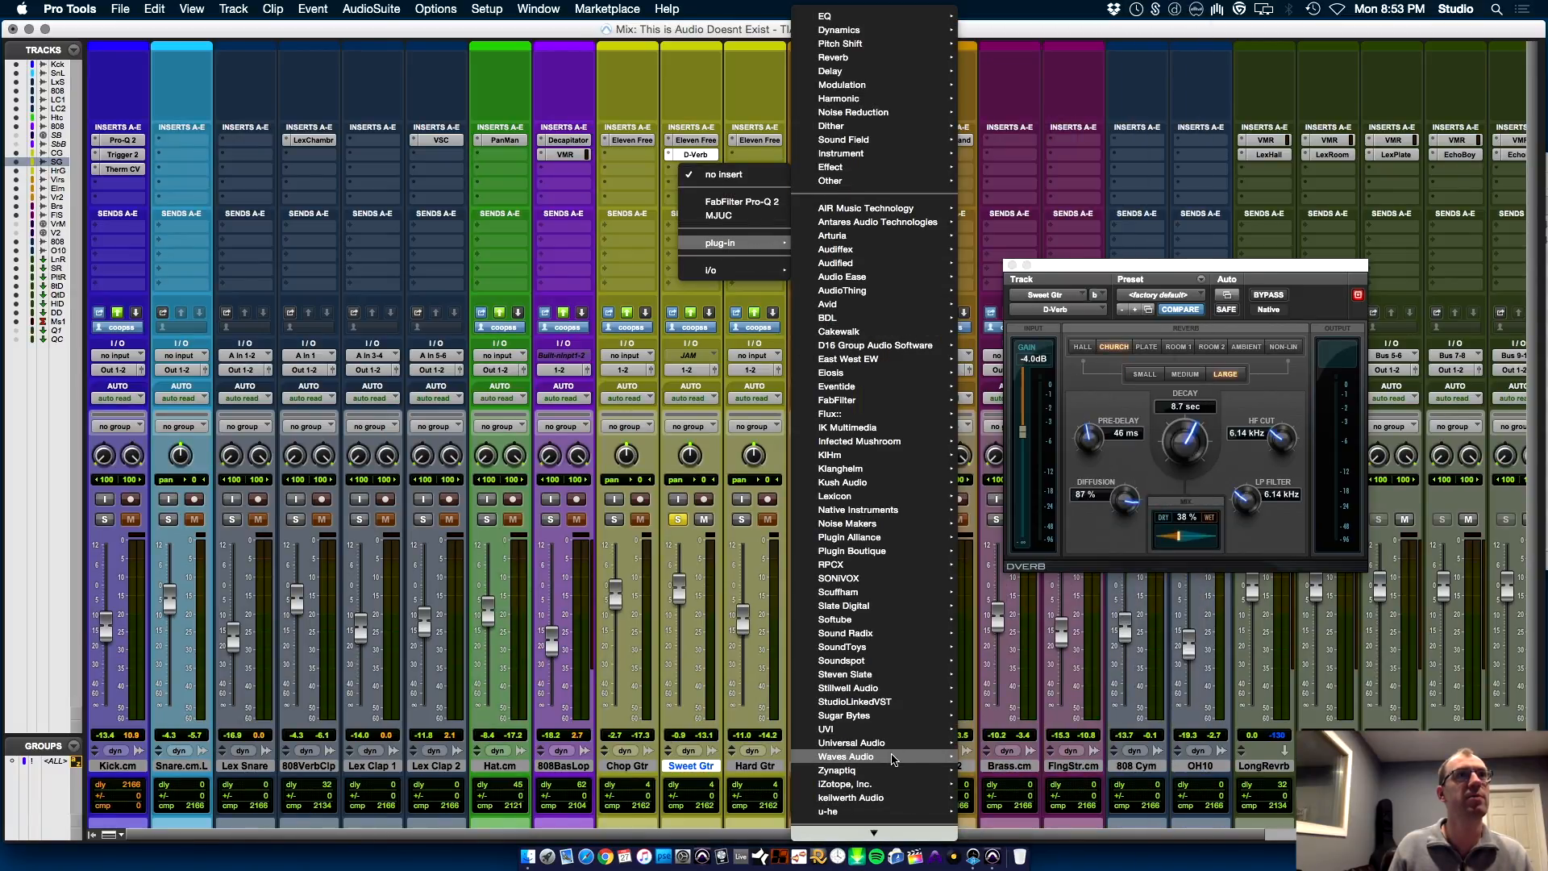
mouse_move(890, 756)
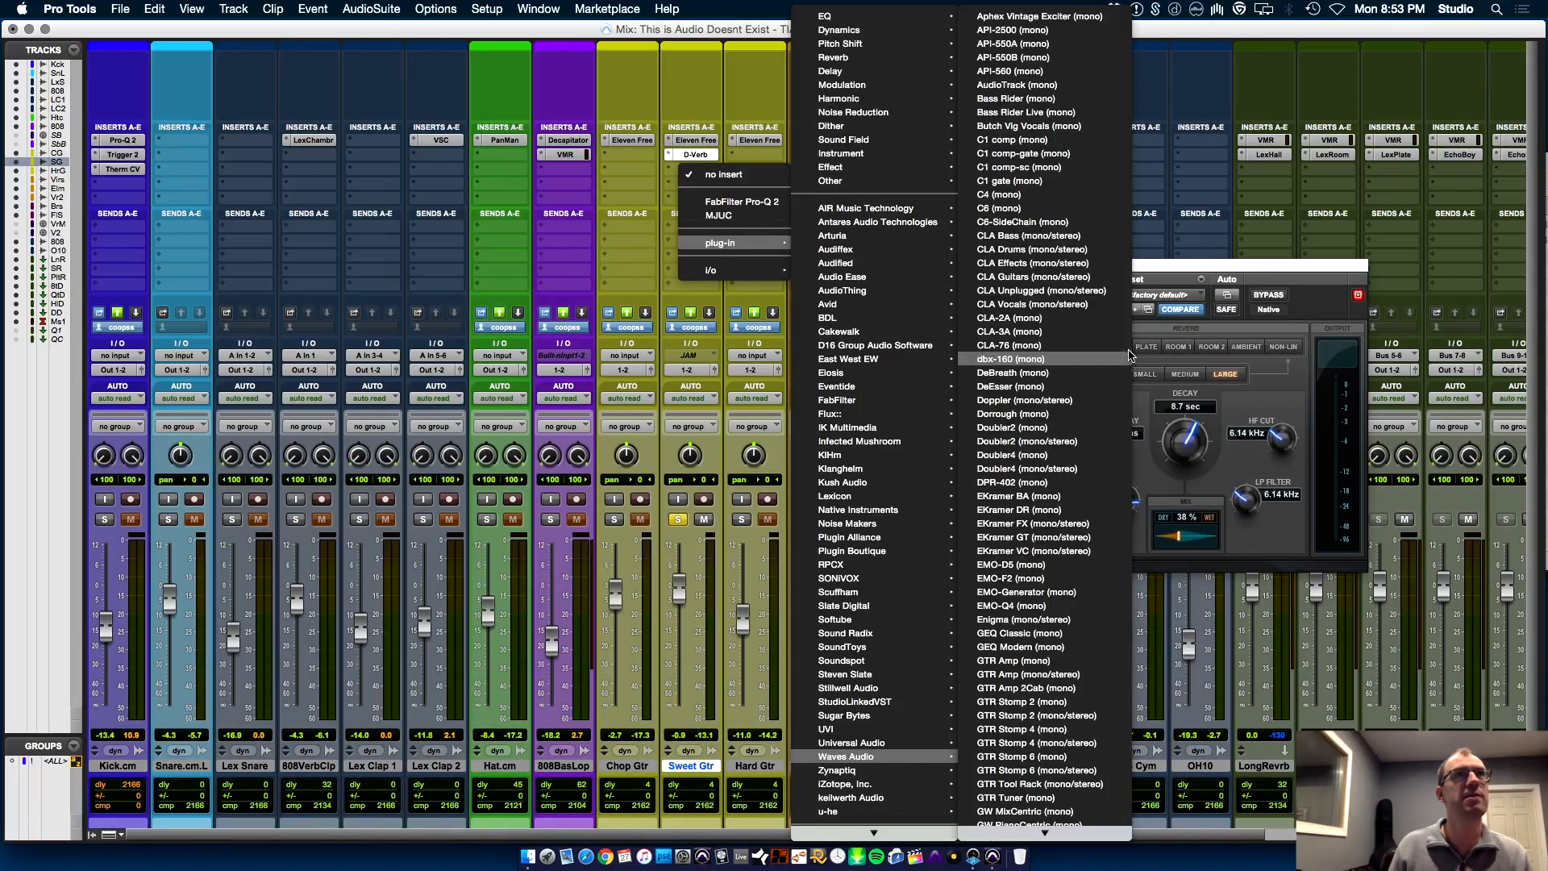
click(1092, 276)
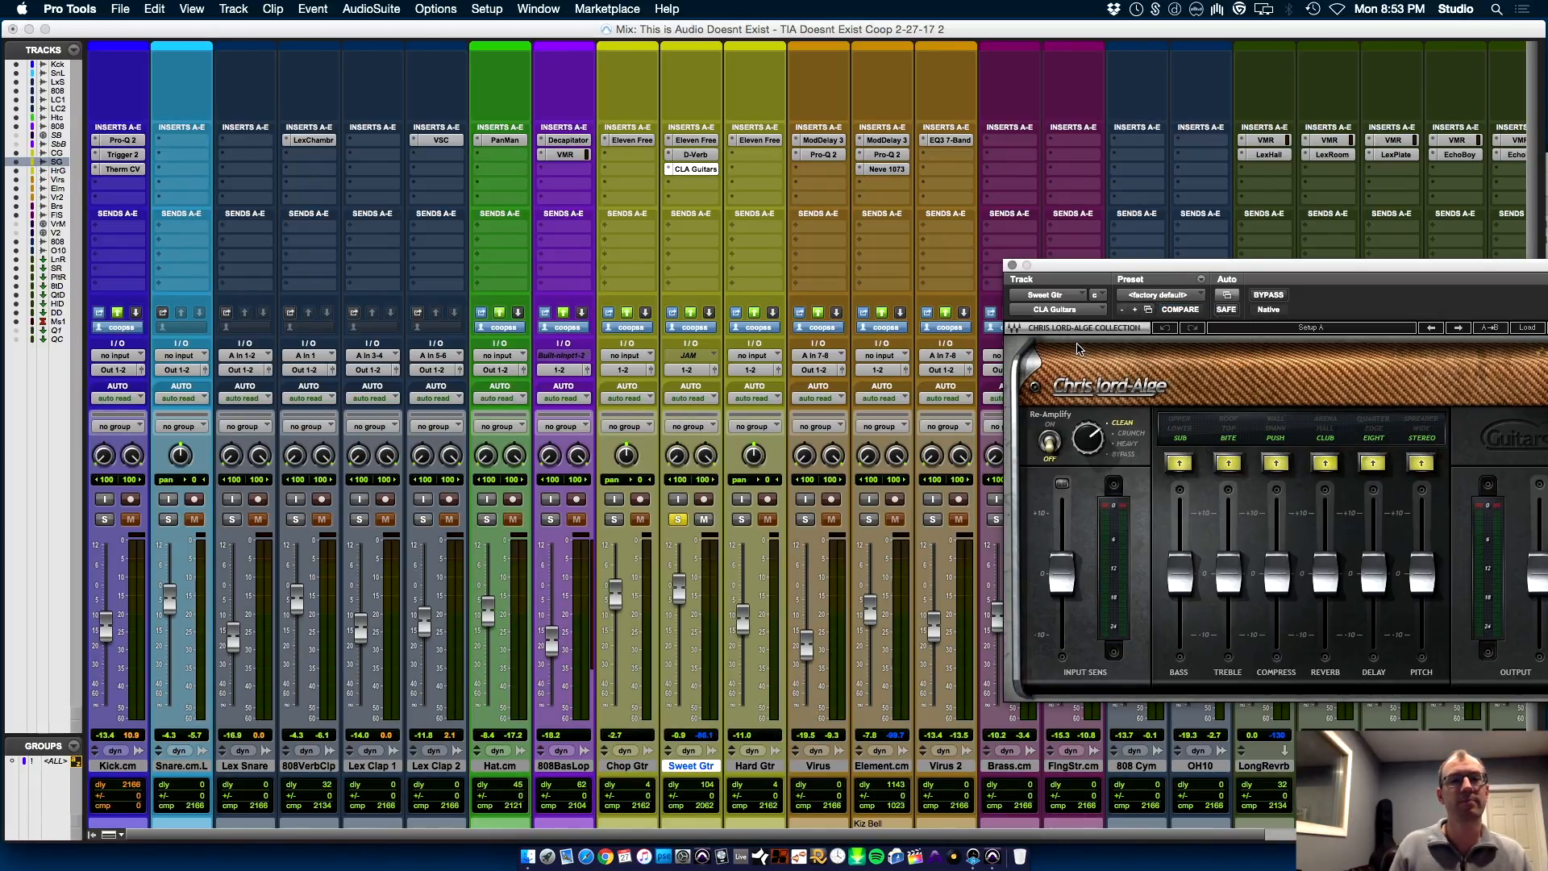
drag(1148, 283, 954, 209)
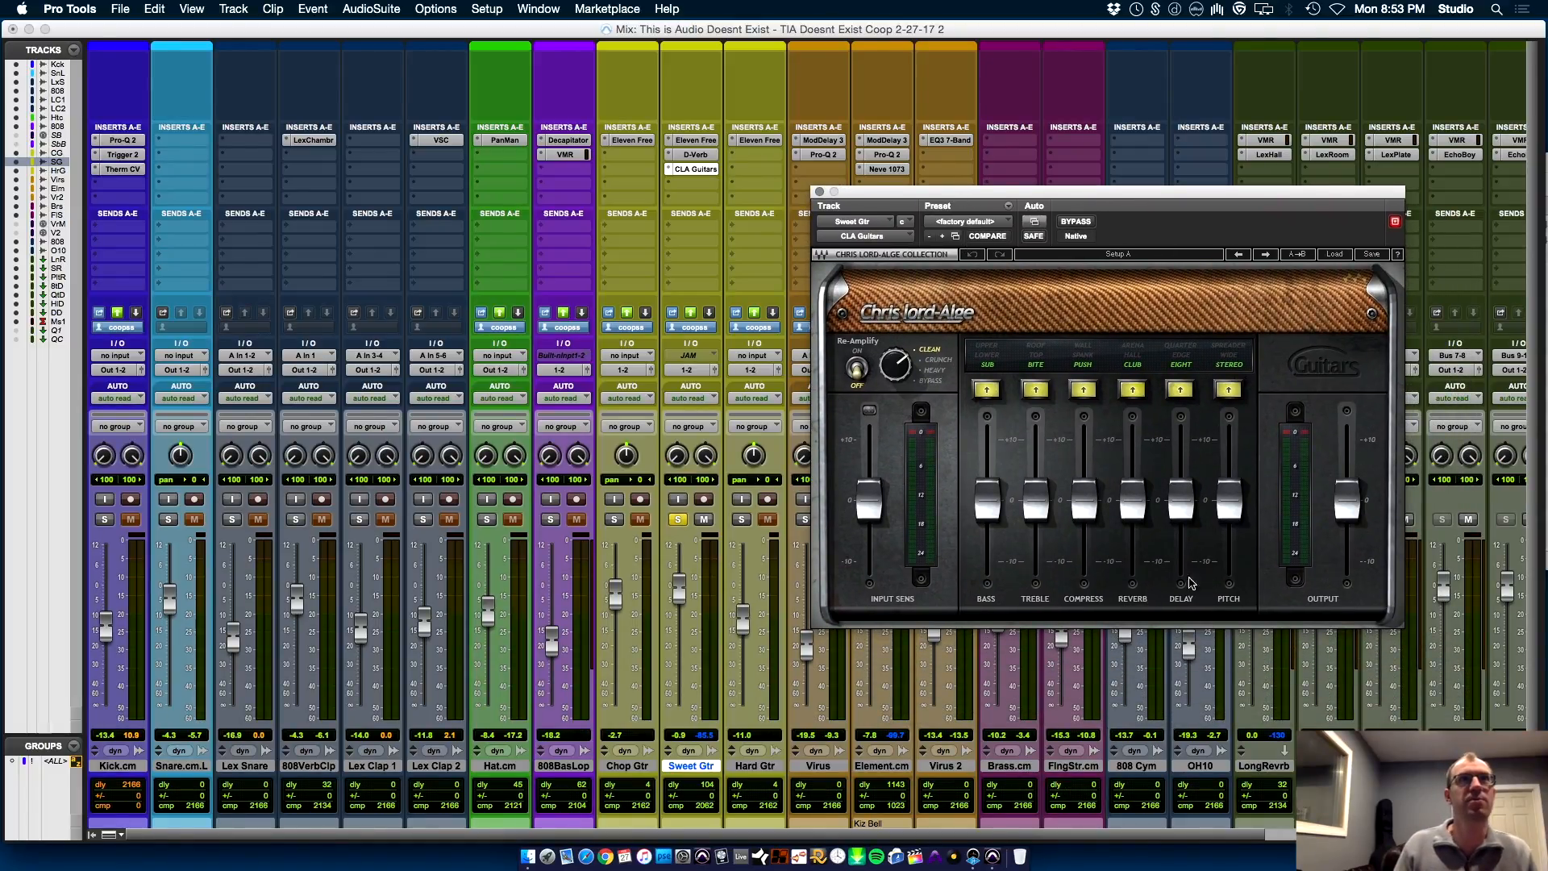
Step: Load the factory preset Electric - Chubby in CLA Guitars
click(1335, 254)
mouse_move(1419, 361)
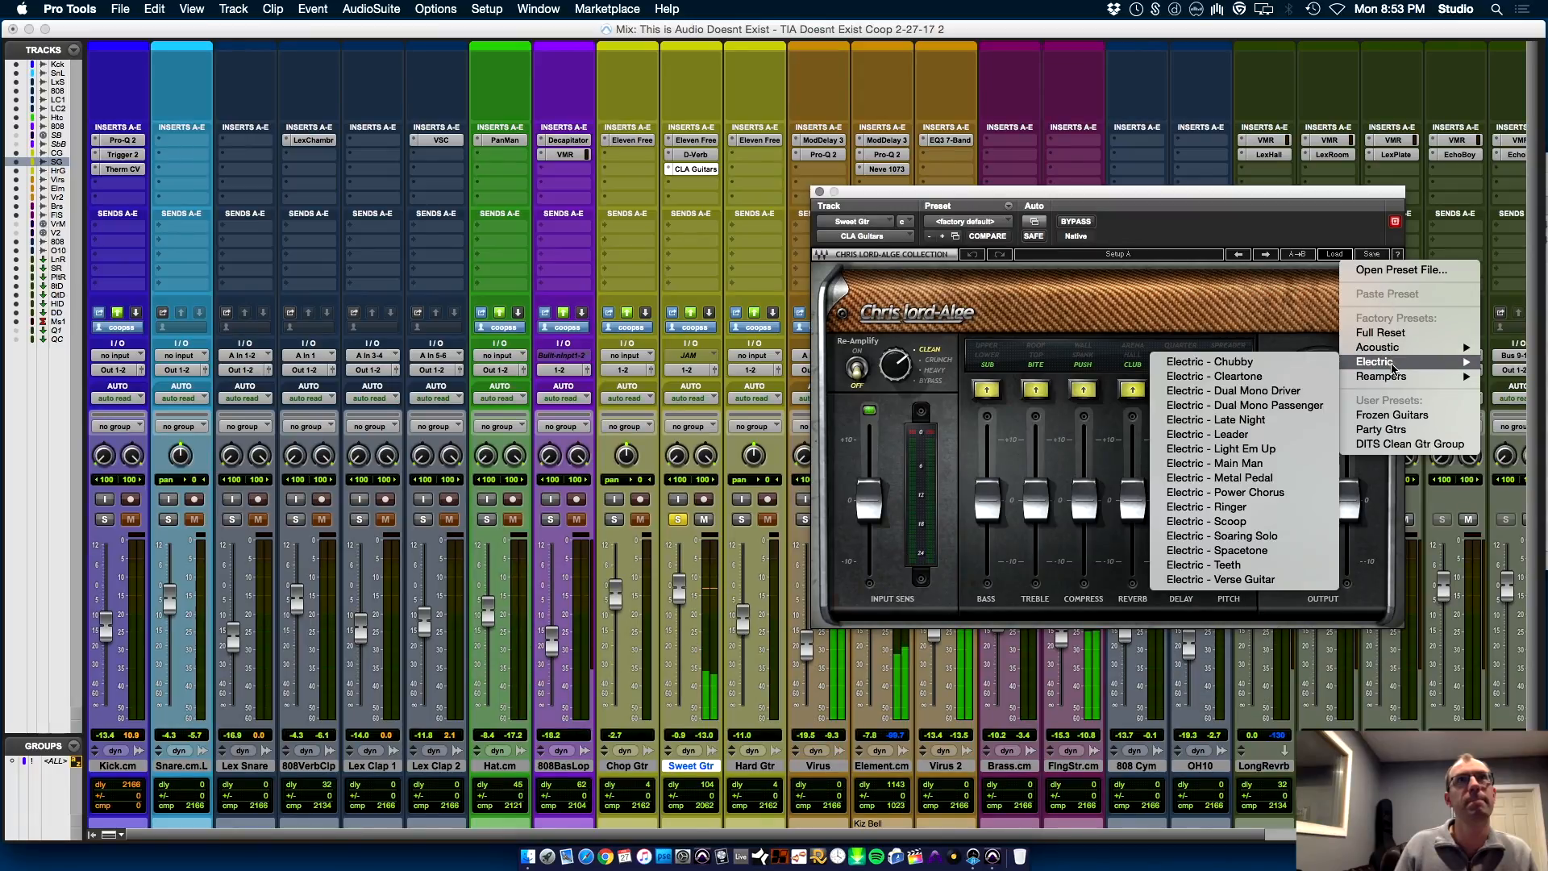
click(1298, 362)
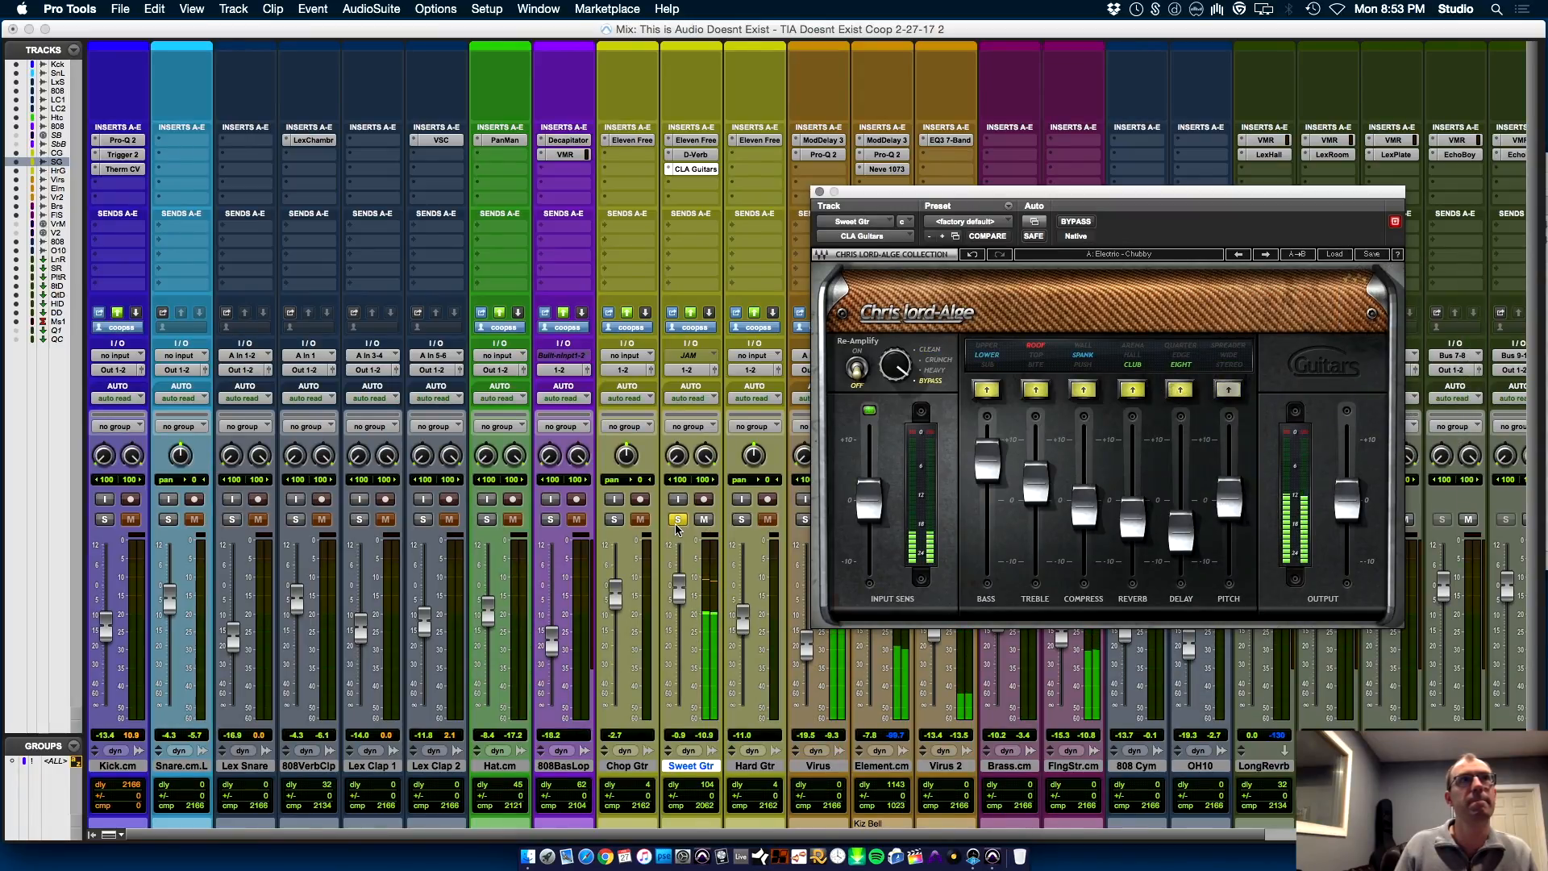
Step: Unsolo the Sweet Gtr track and switch CLA Guitars to the Electric - Cleartone preset
click(677, 520)
click(677, 520)
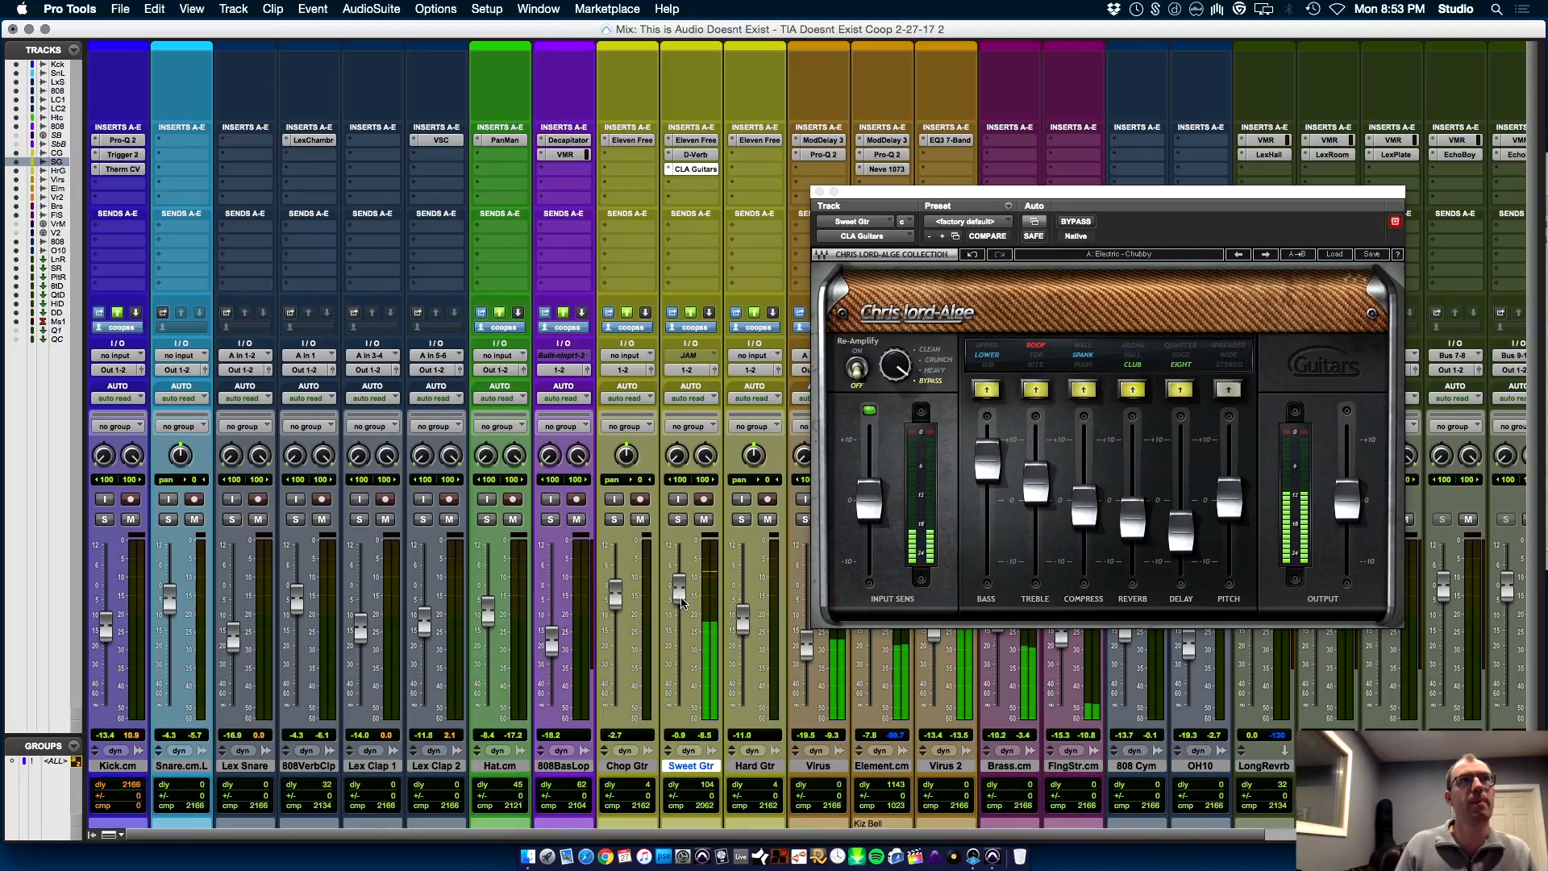
click(1267, 255)
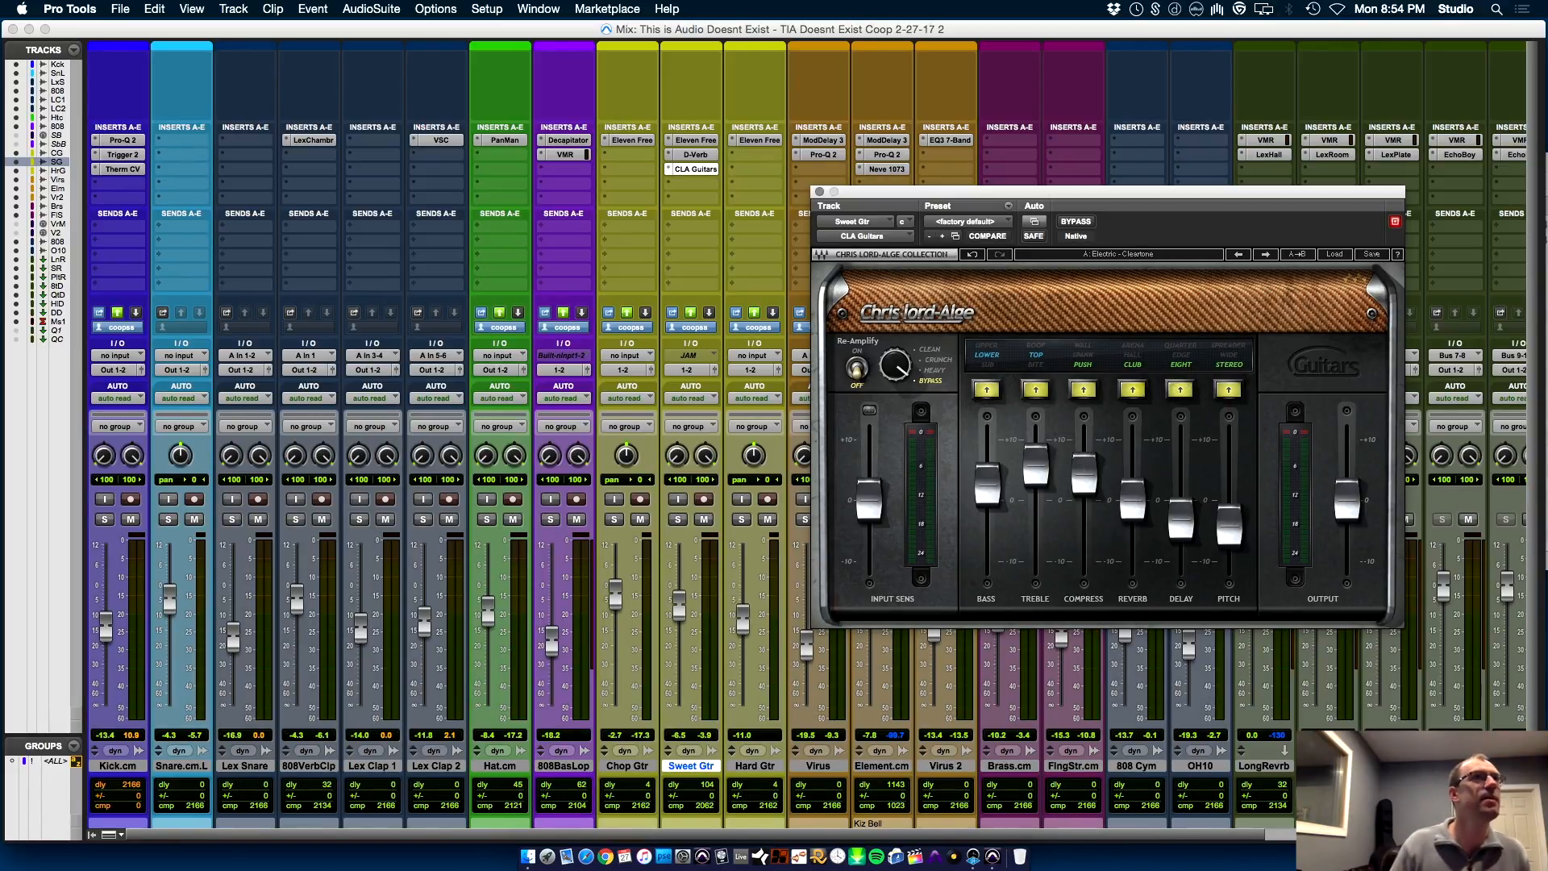
Step: Insert FabFilter Pro-Q 2 after CLA Guitars on Sweet Gtr and reposition its window so the full EQ graph shows
click(684, 183)
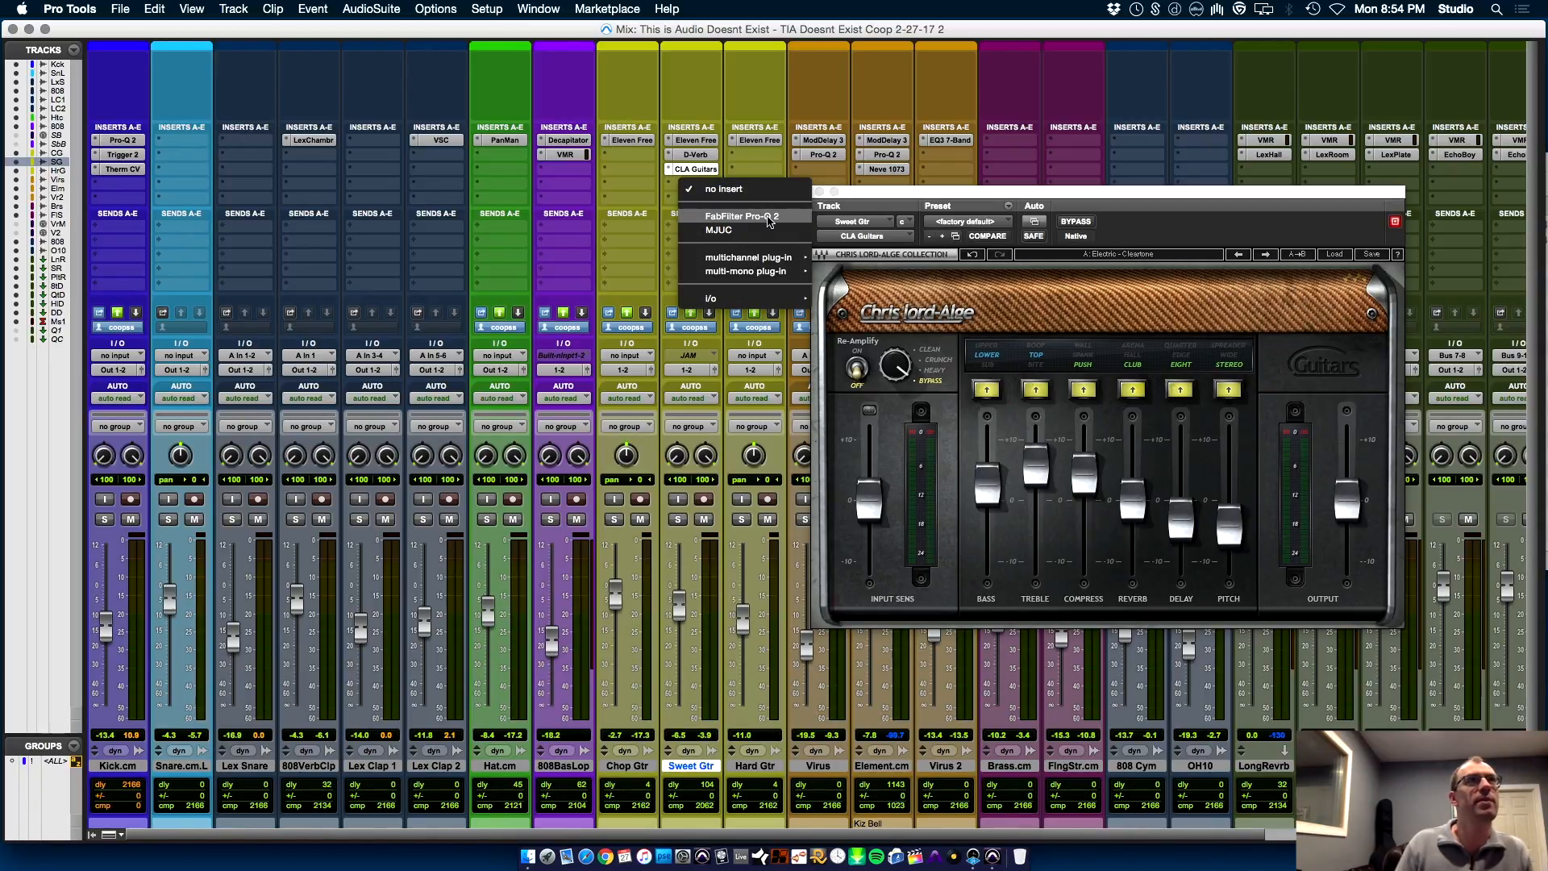
click(765, 217)
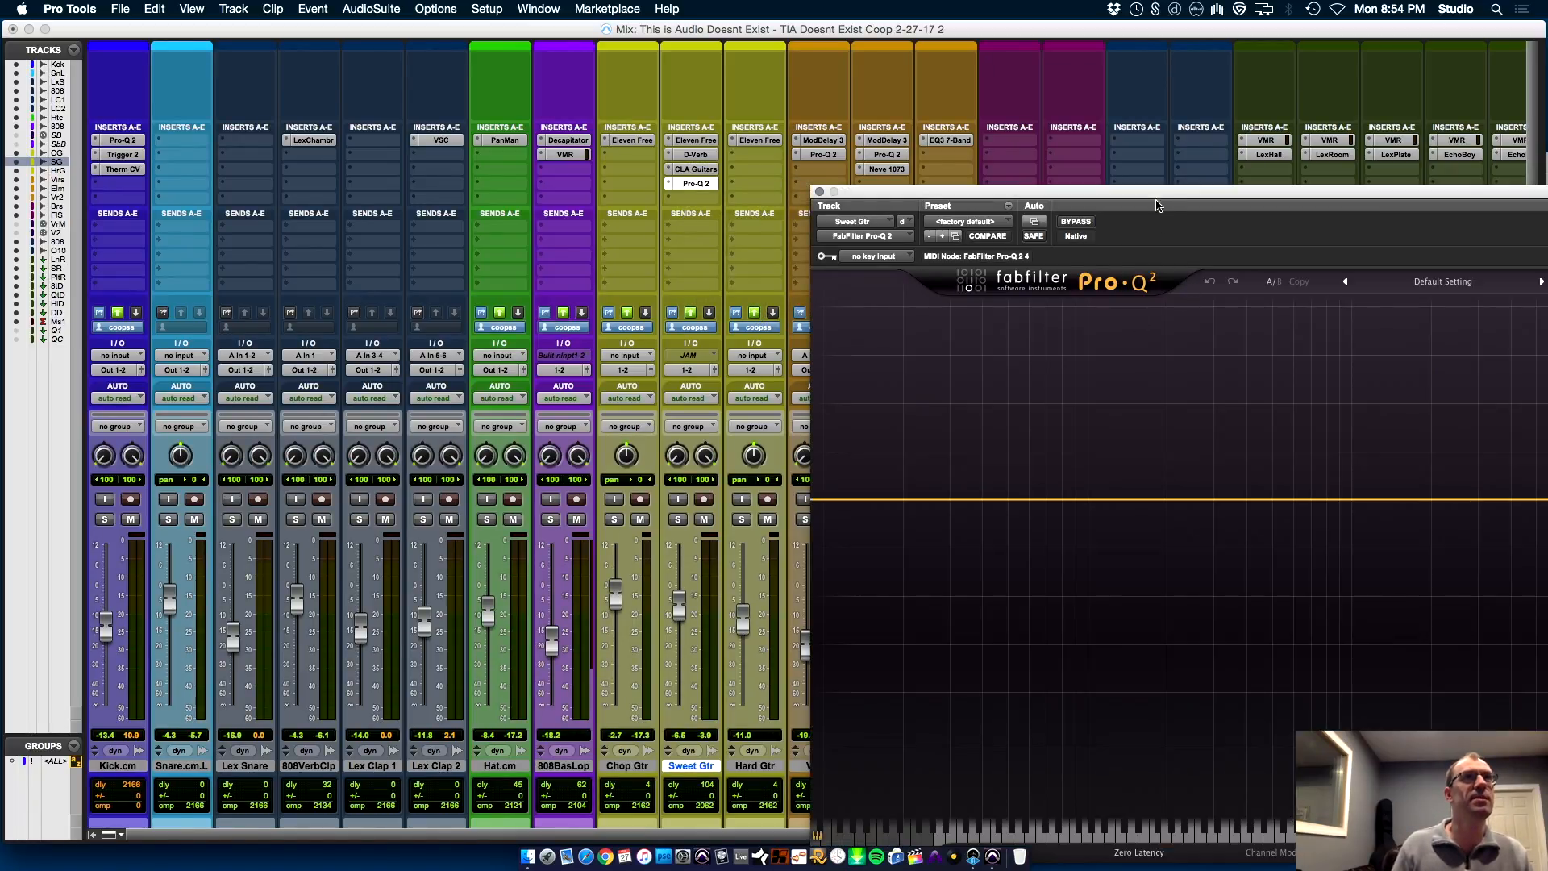
drag(1162, 195, 775, 85)
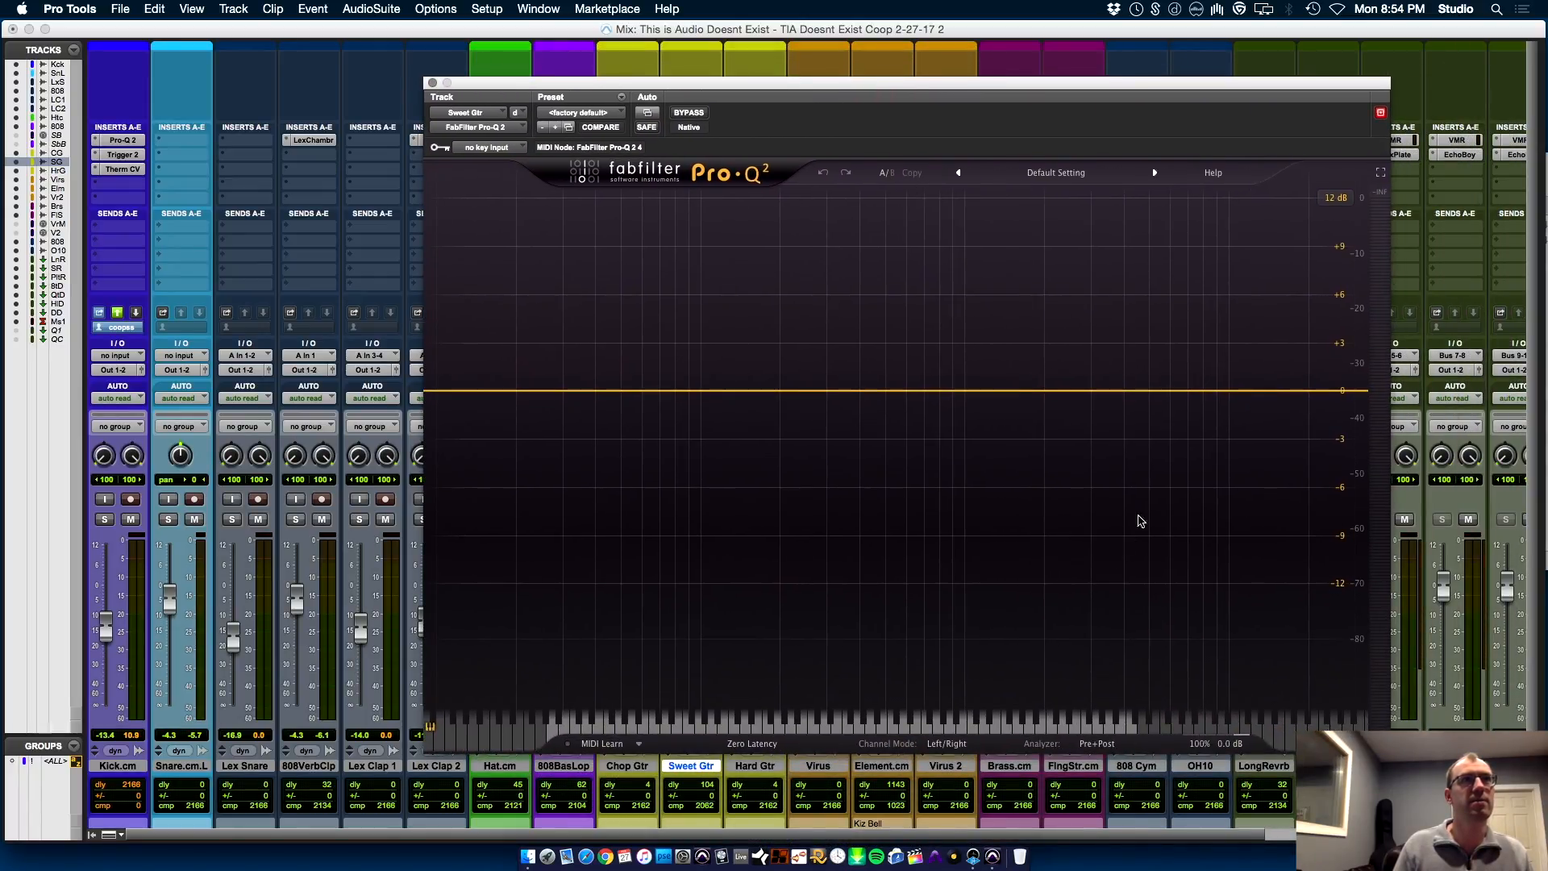
Step: During playback, add a narrow bell band in Pro-Q 2, sweep it to the upper-mid peaks and cut about 8.5 dB
key(space)
drag(877, 335, 881, 196)
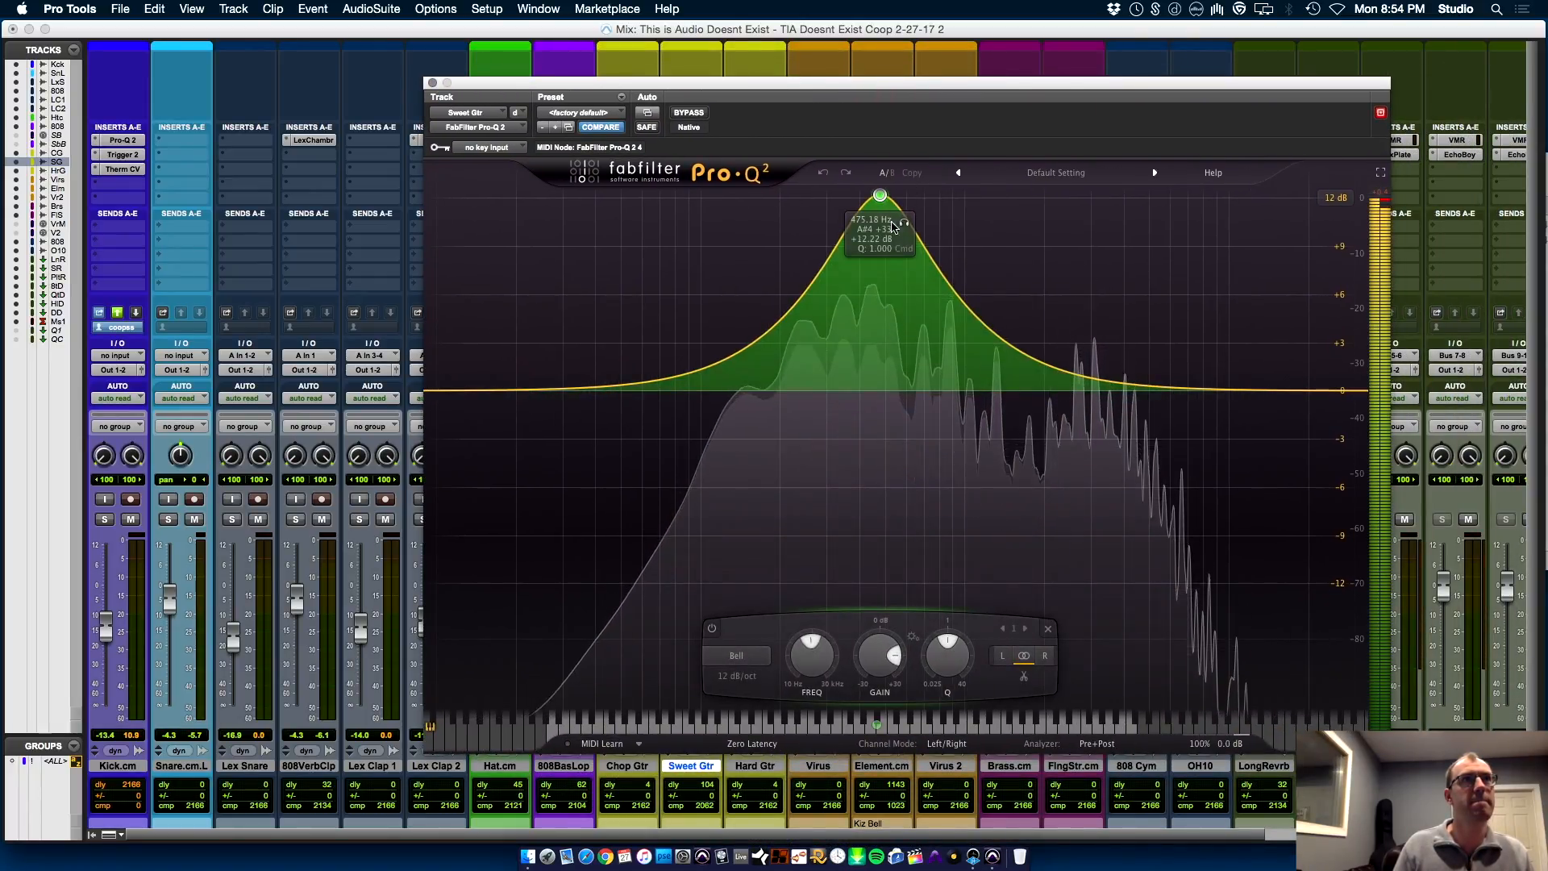
drag(948, 654, 1117, 234)
drag(1079, 655, 1065, 746)
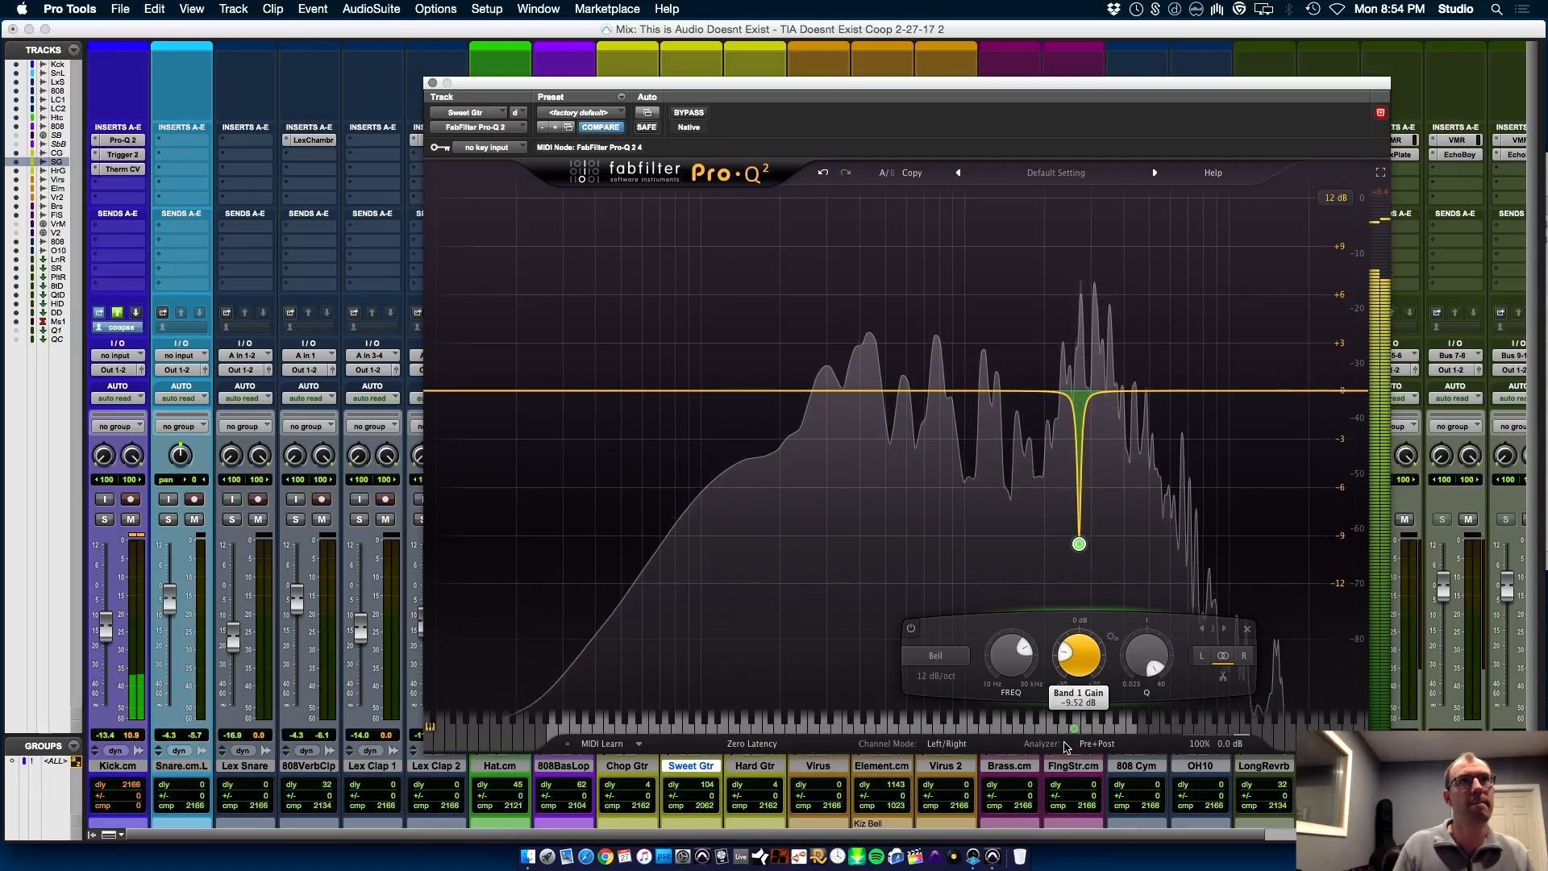
drag(1146, 657, 1079, 660)
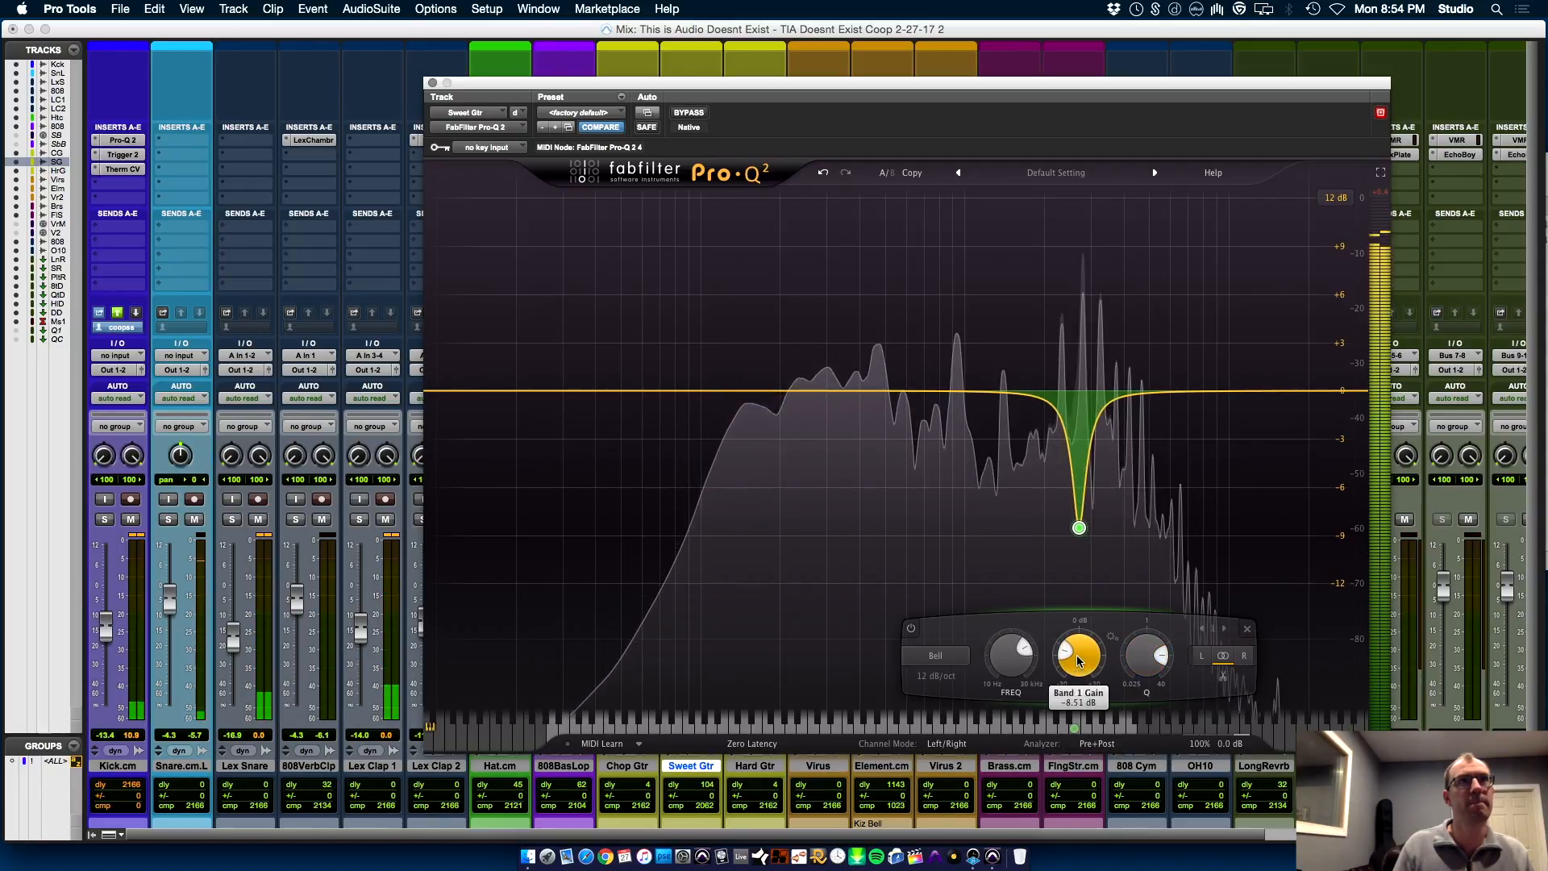
click(433, 84)
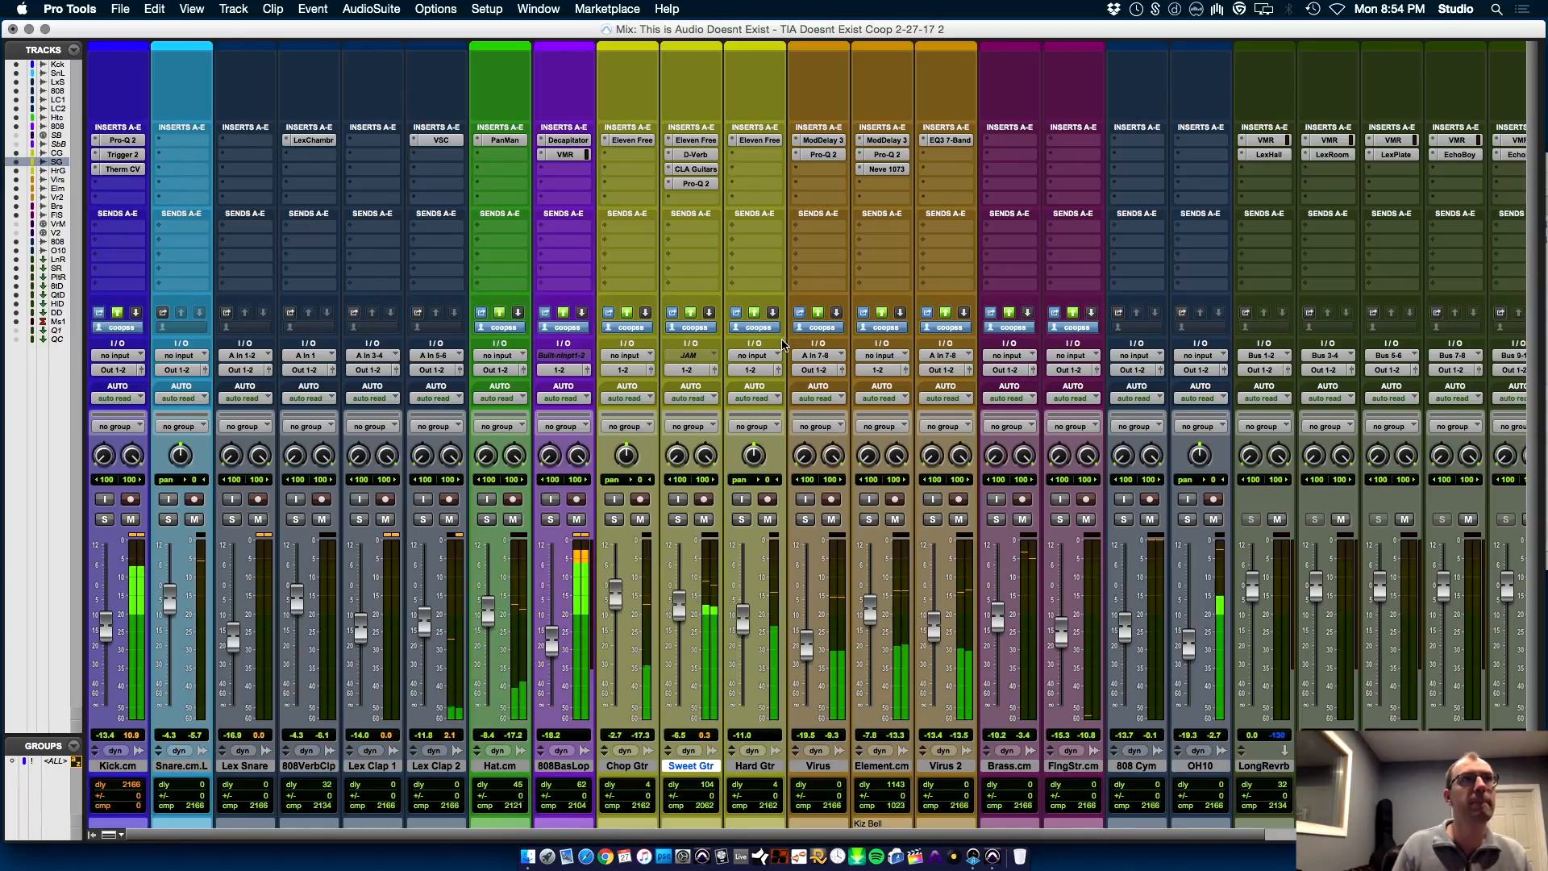
Step: Insert the multichannel Waves S1 Imager (stereo) after Pro-Q 2 on the Sweet Gtr track
click(698, 198)
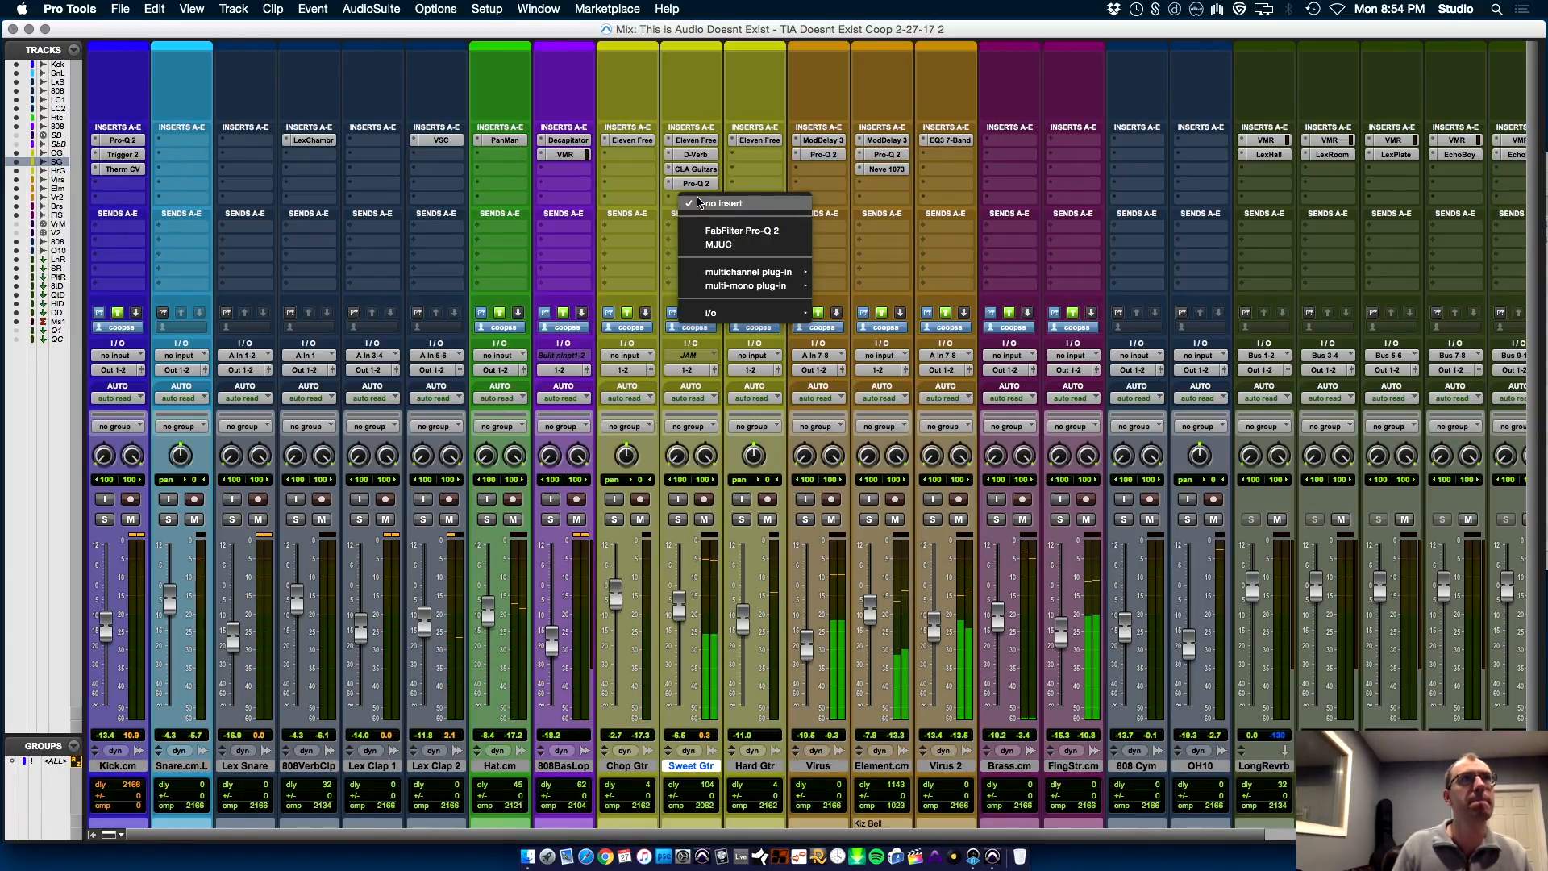
mouse_move(749, 272)
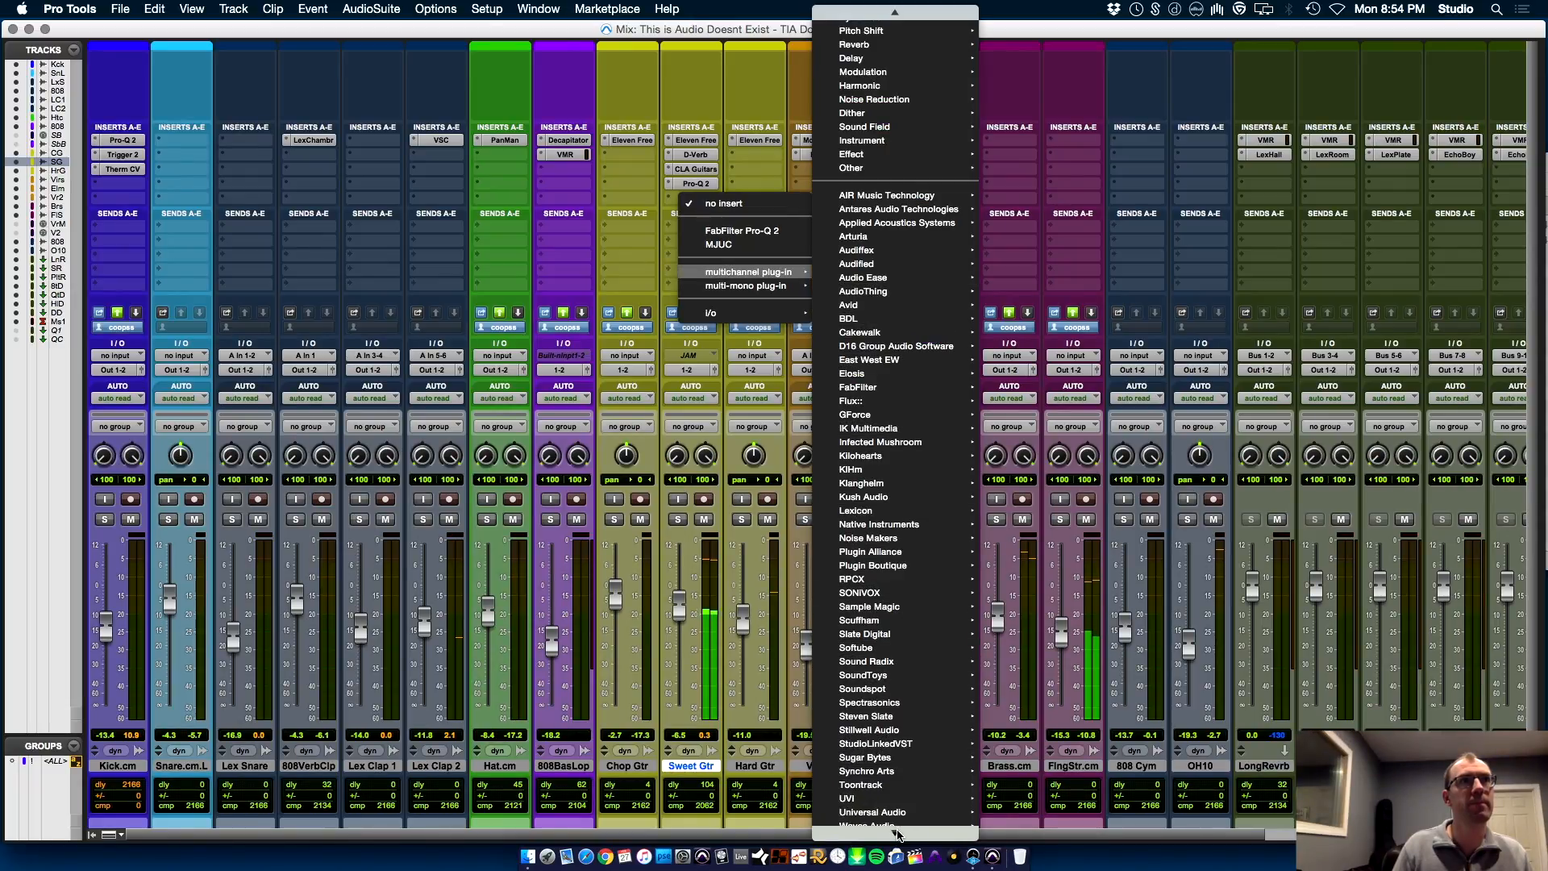
mouse_move(917, 761)
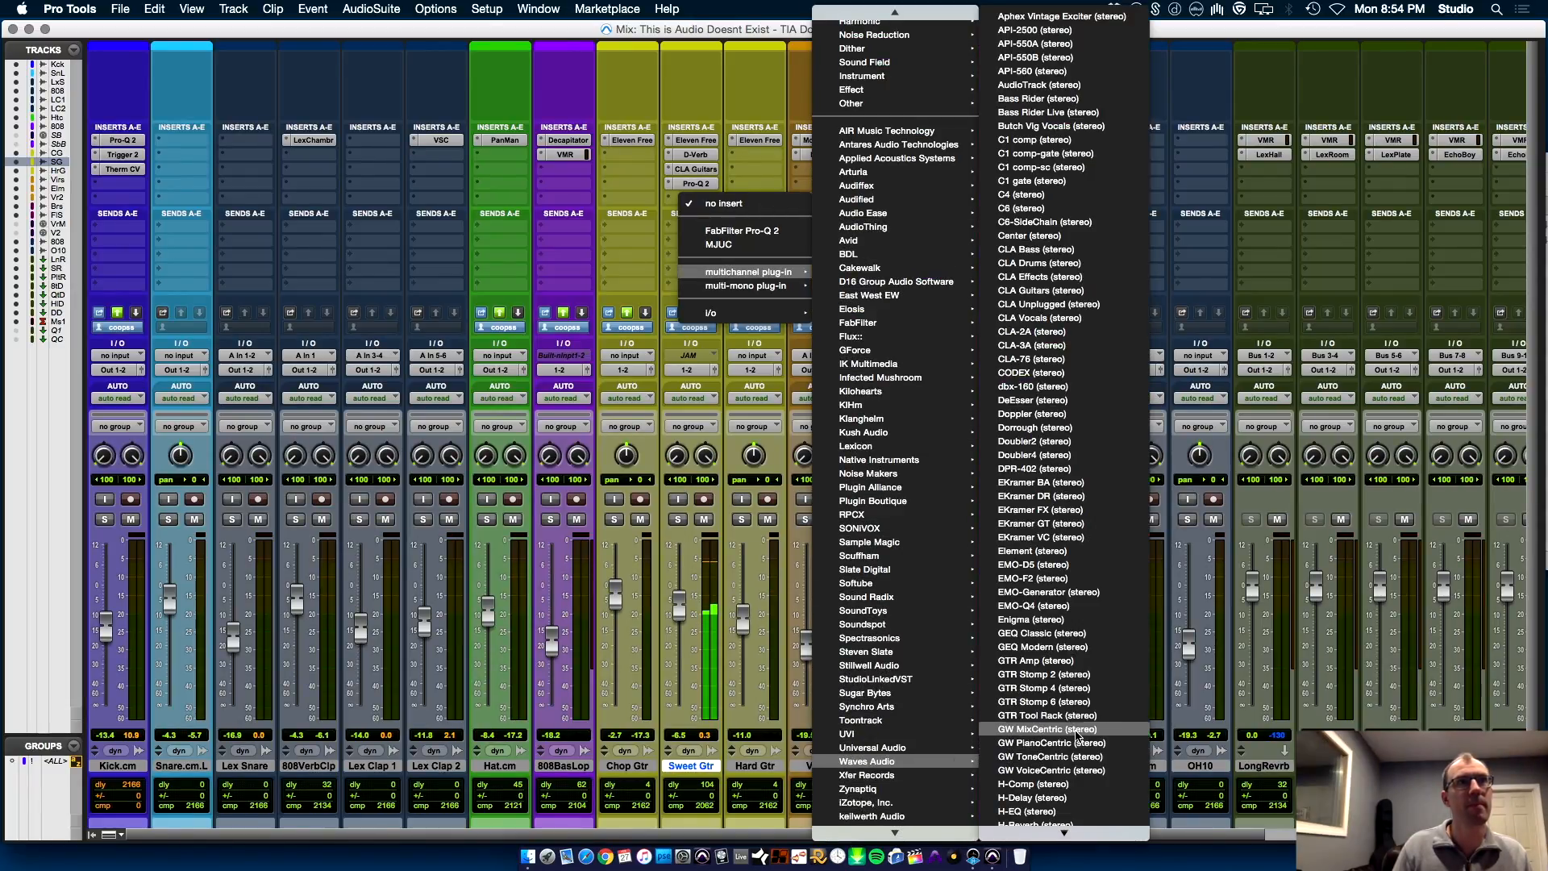
mouse_move(1043, 869)
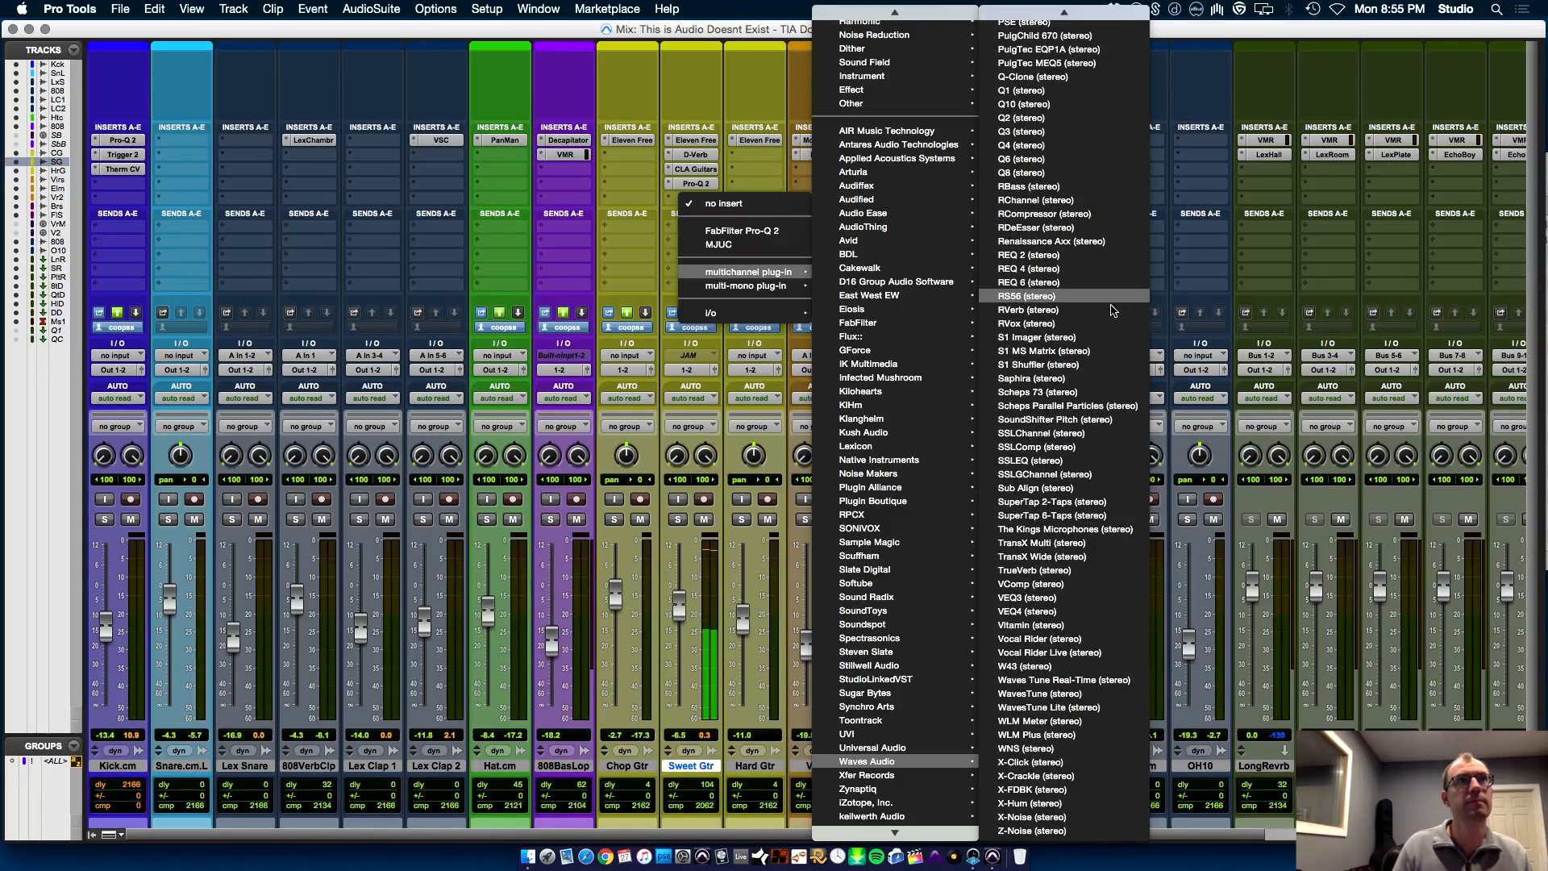
click(1103, 337)
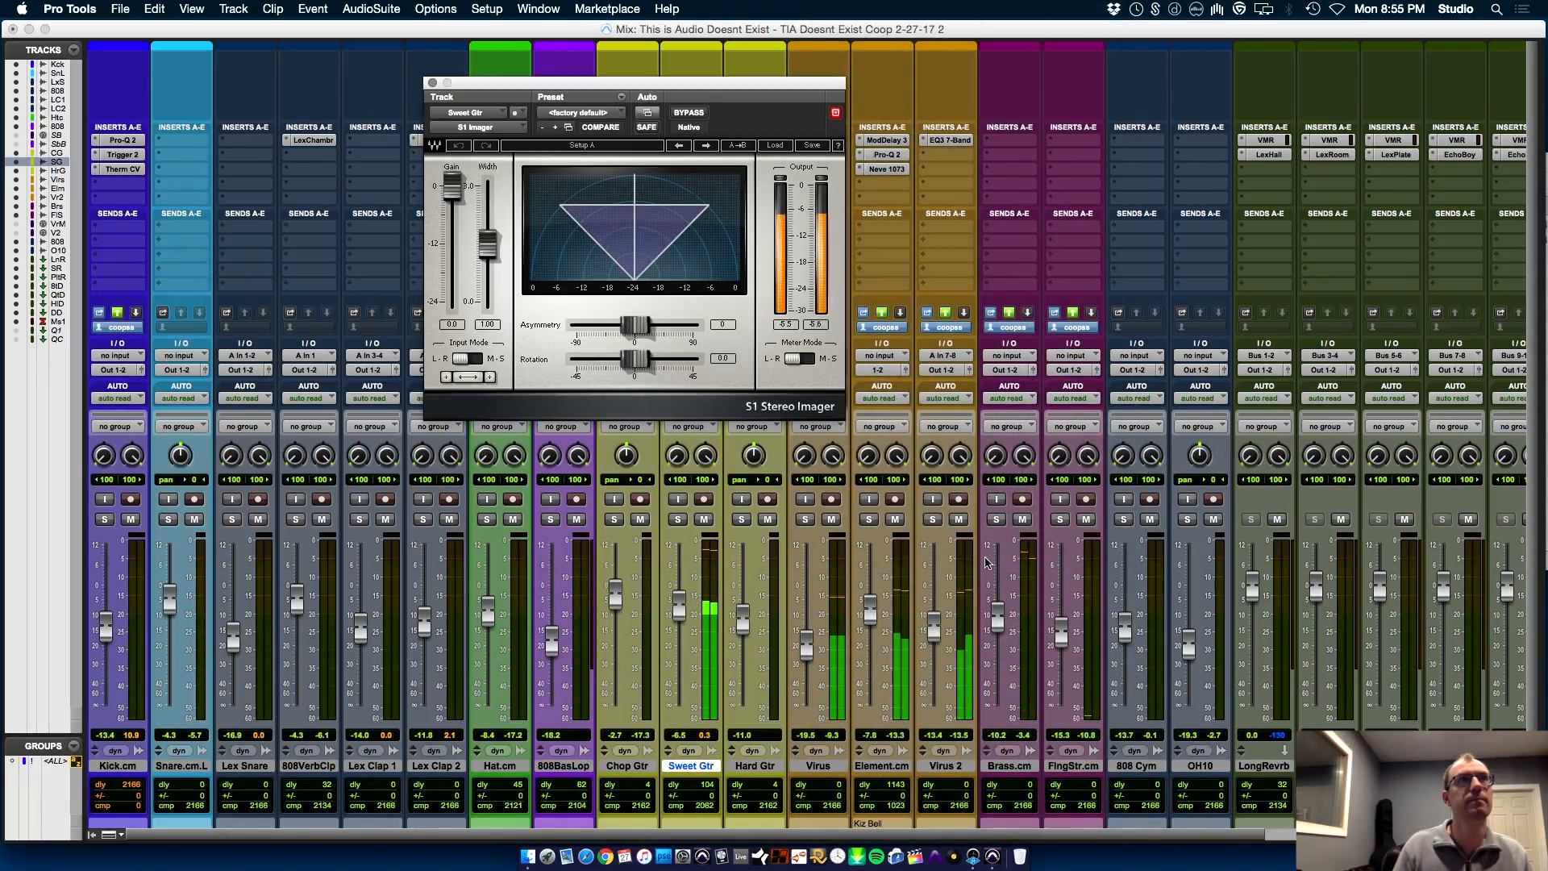
Step: Narrow the S1 Imager width to 0.40, set its rotation to -20.5, and close the plug-in
drag(487, 242, 491, 284)
drag(639, 370, 609, 358)
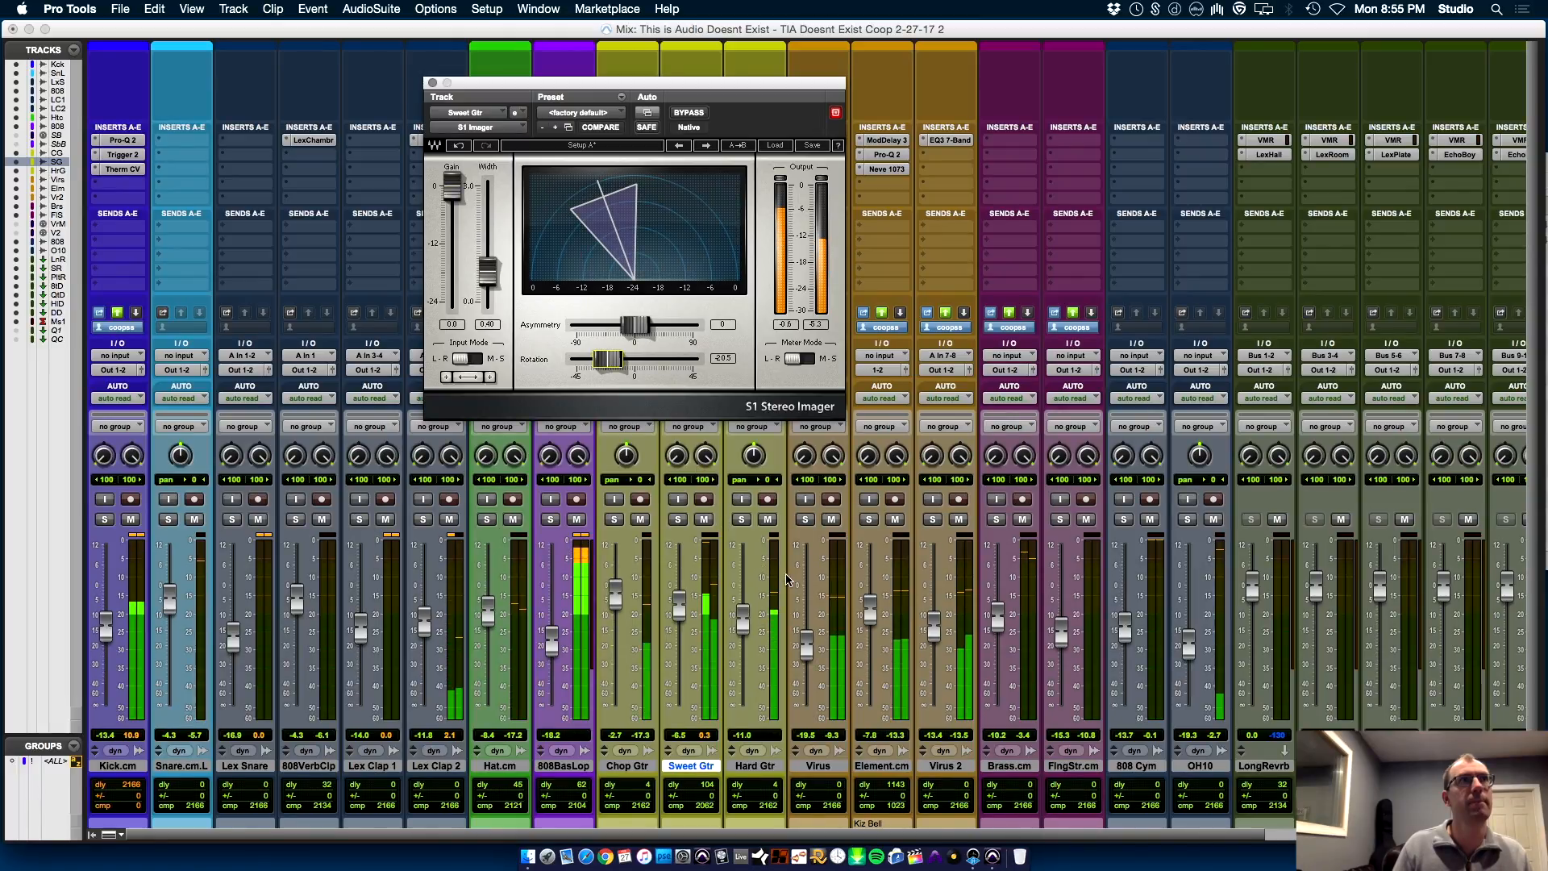
click(432, 84)
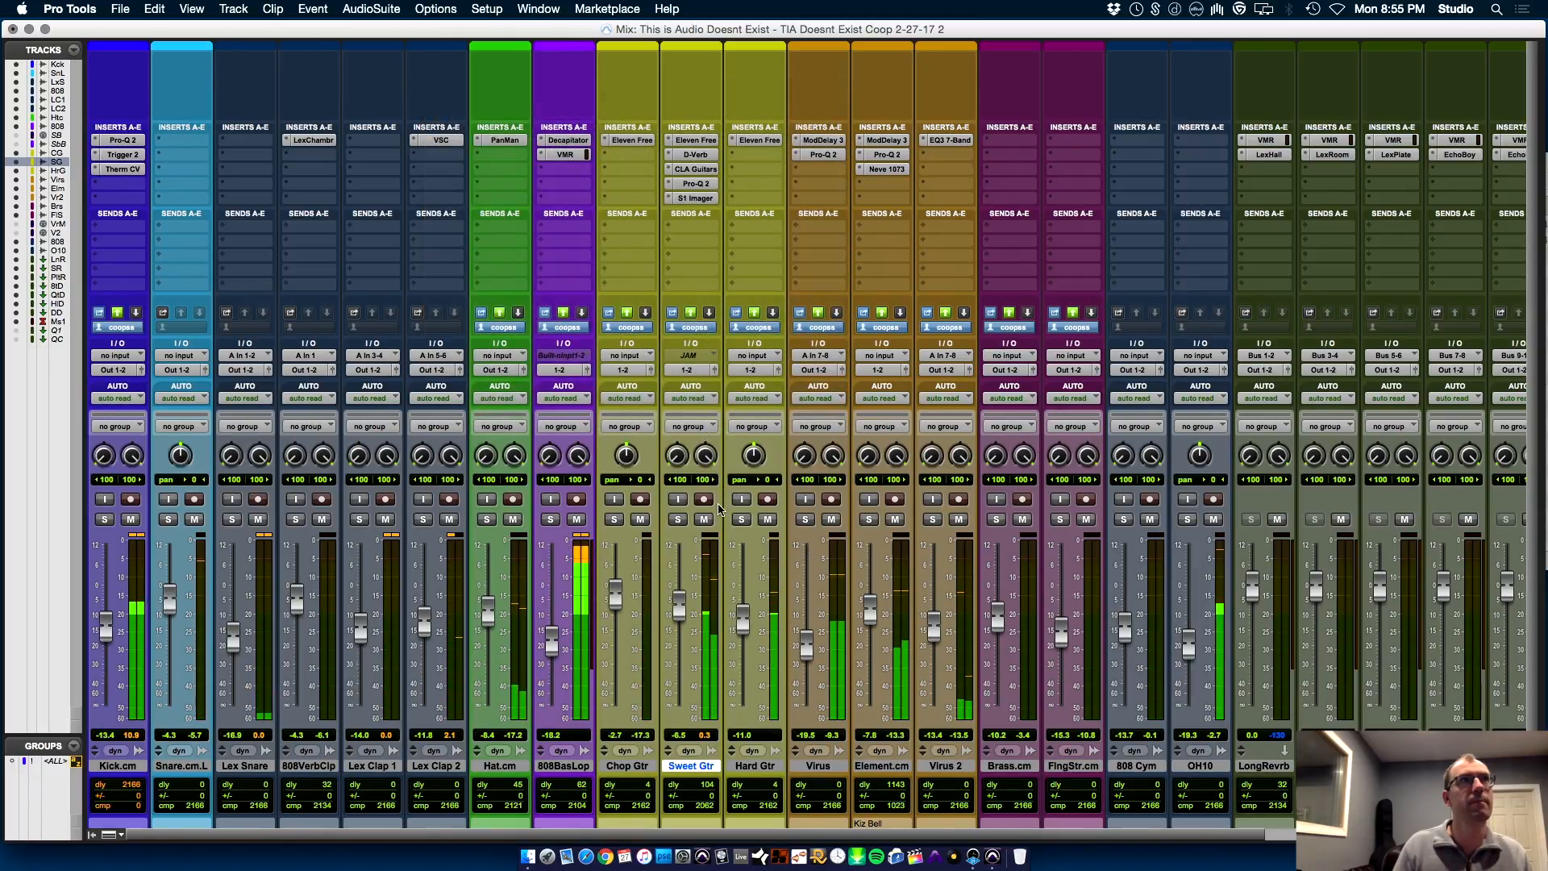
Step: Add a send to Bus 10 (Mono) on Sweet Gtr and raise its level to -7.3 dB
click(694, 229)
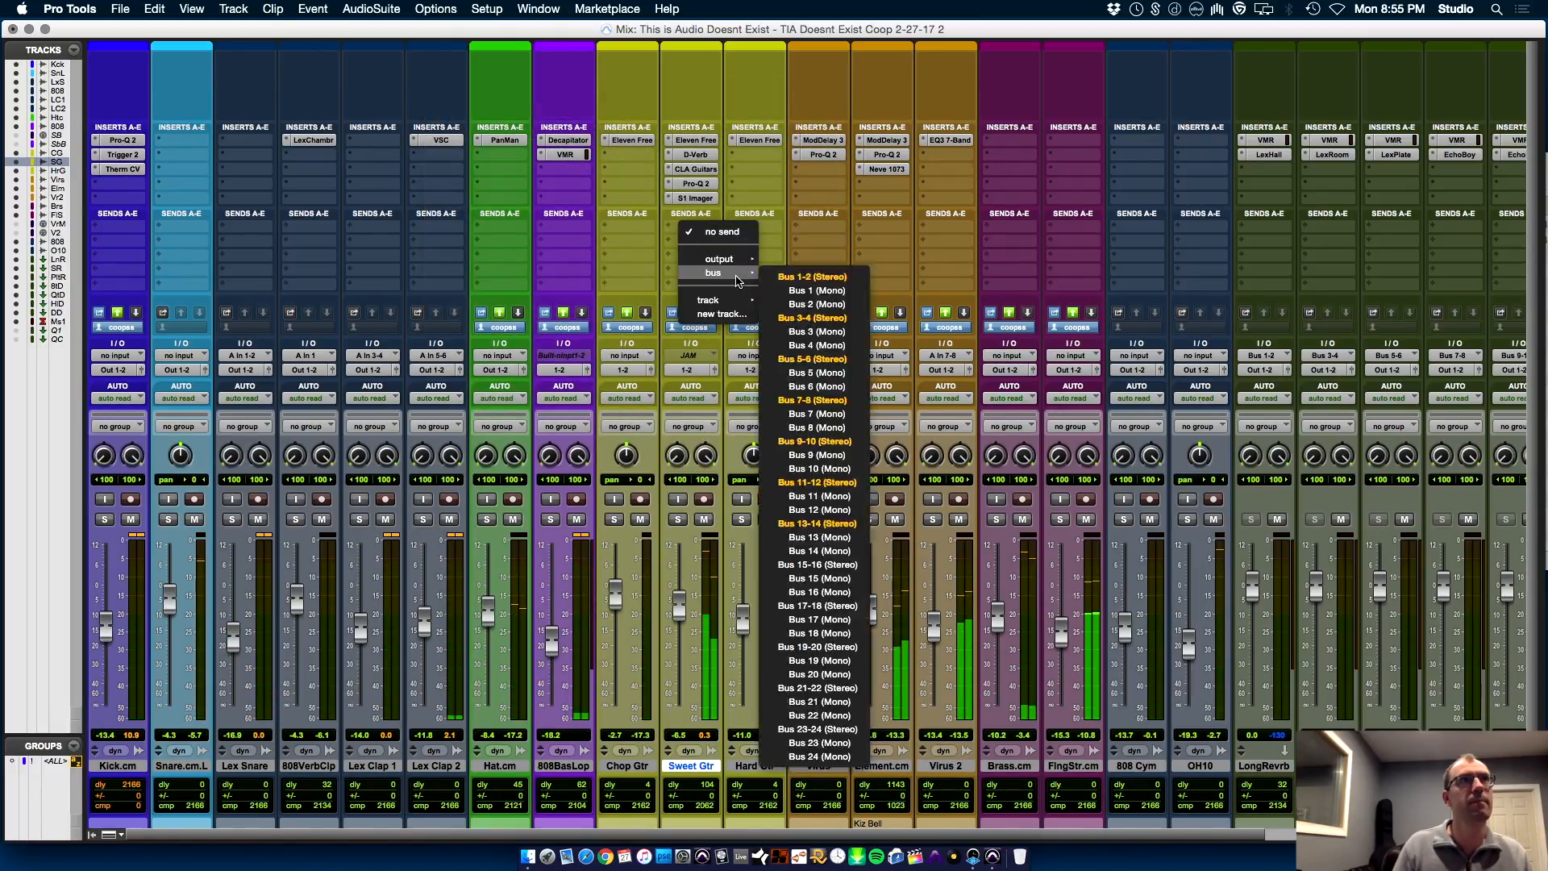
click(844, 468)
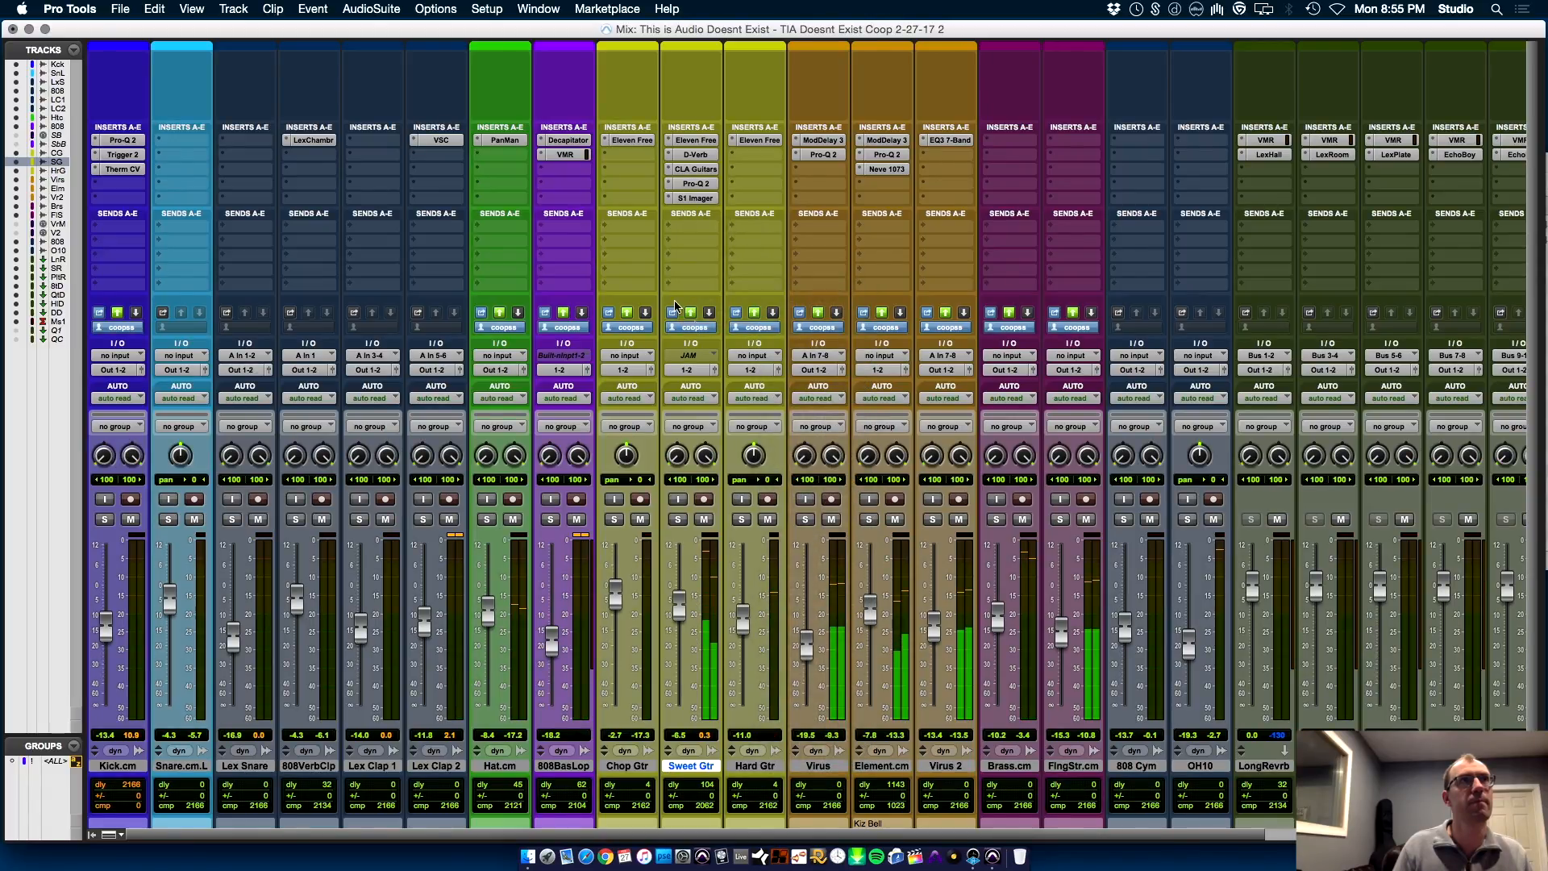
click(668, 228)
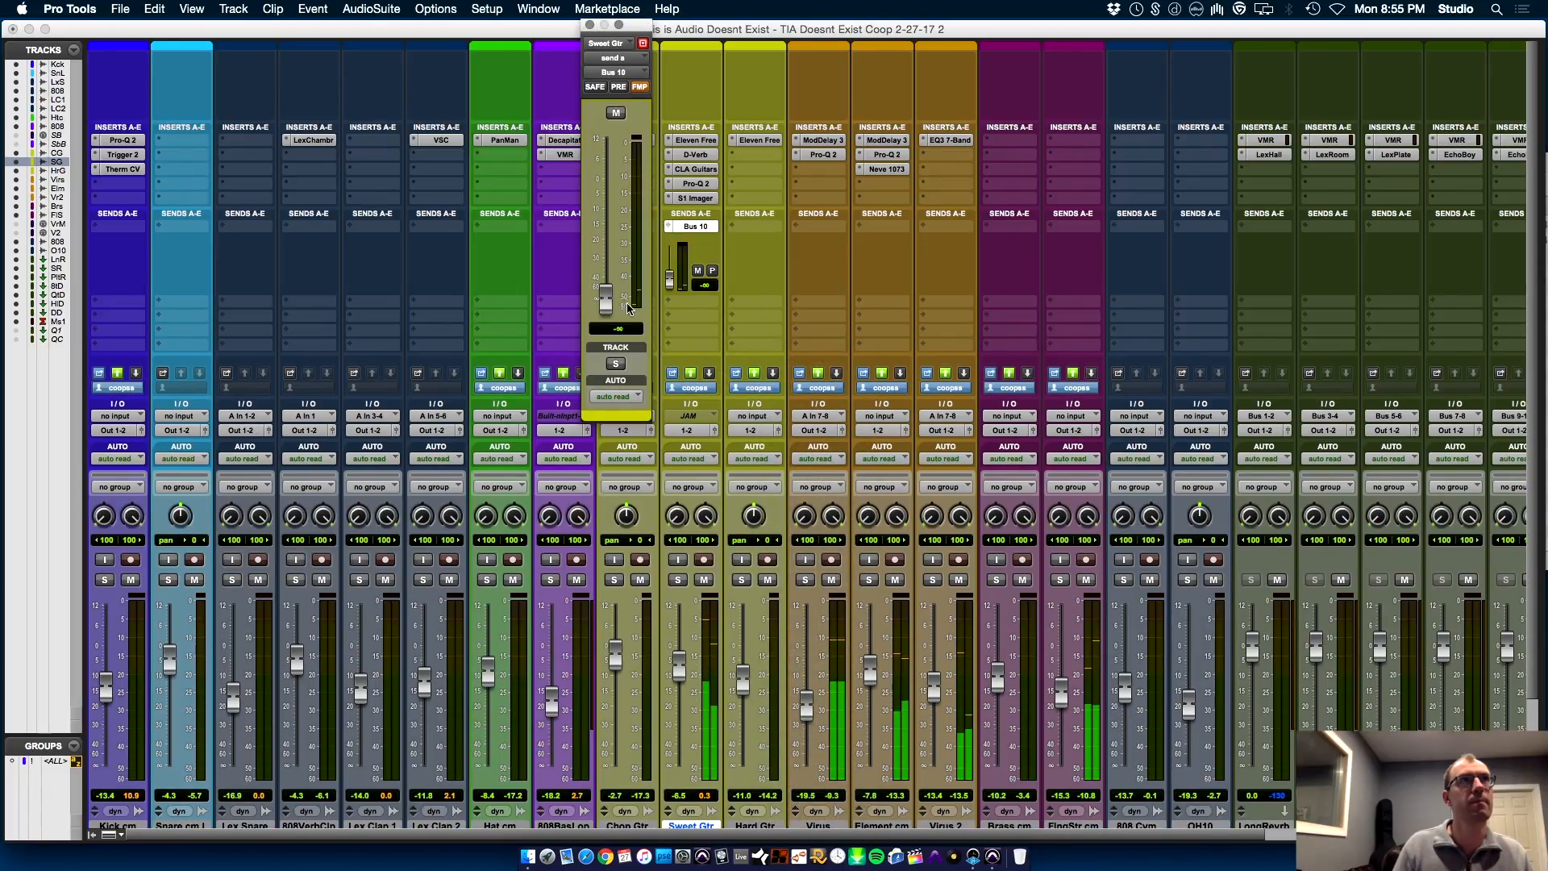
drag(606, 300, 621, 211)
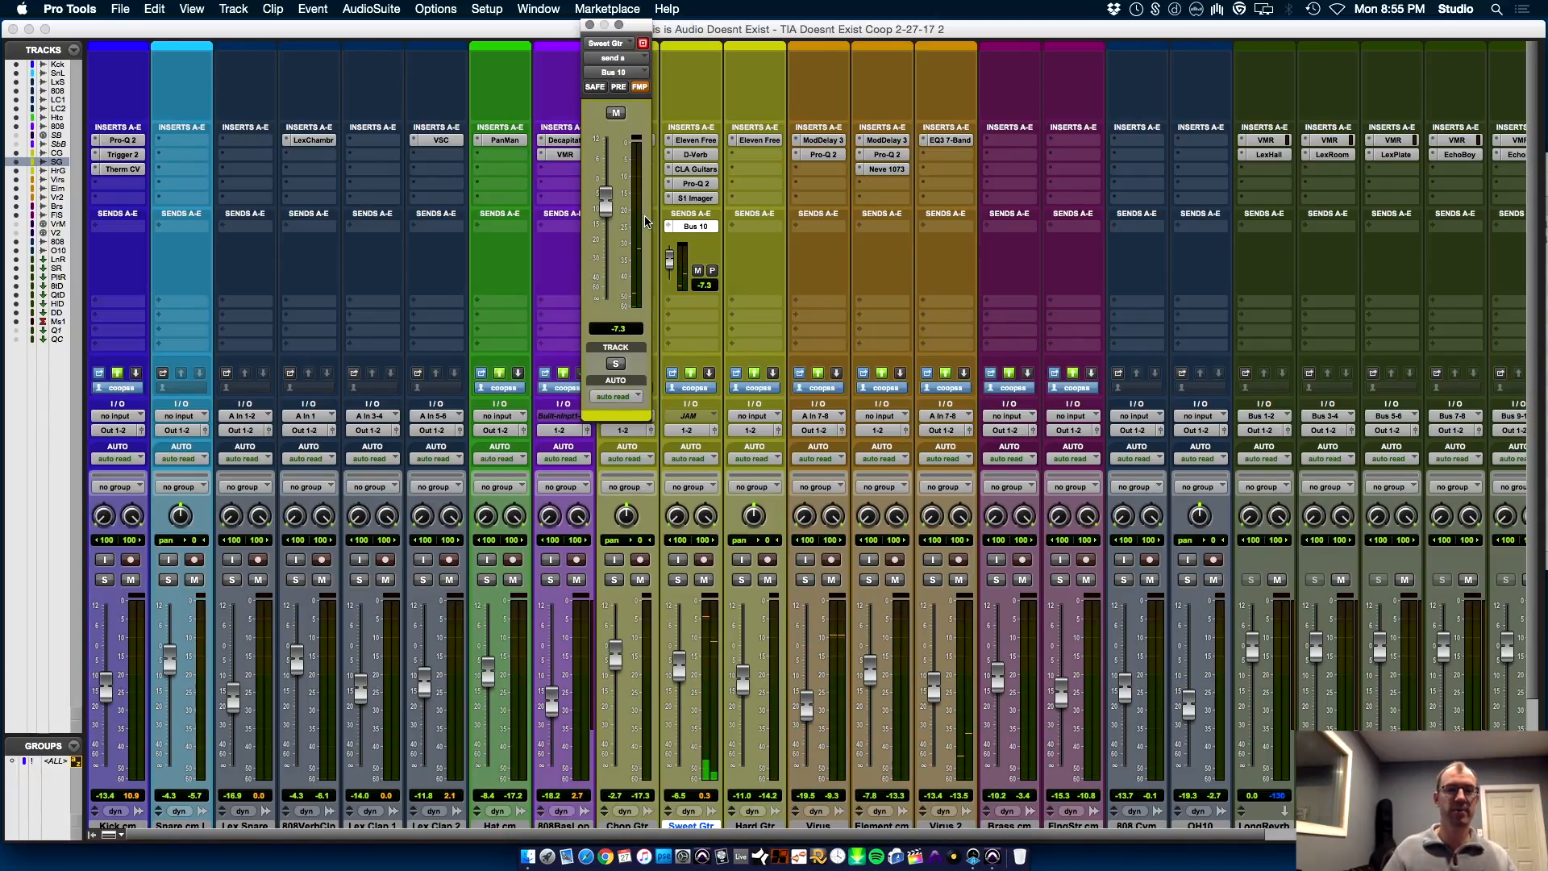
Step: Review the S1 Imager settings on Sweet Gtr and the EchoBoy settings on the Qtr Delay track
click(694, 198)
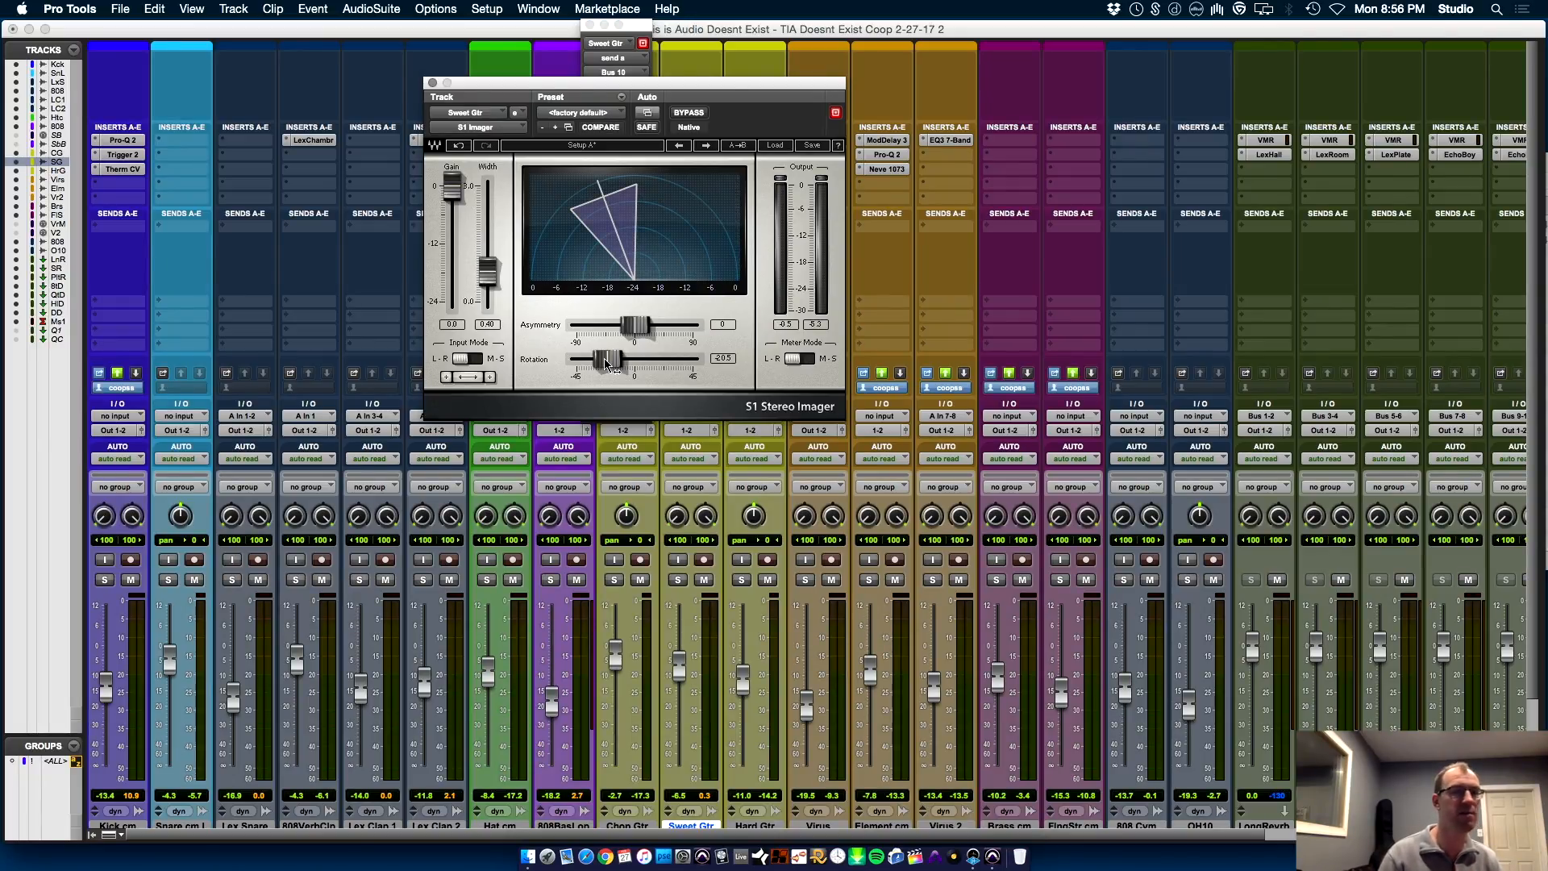
drag(621, 85, 1152, 295)
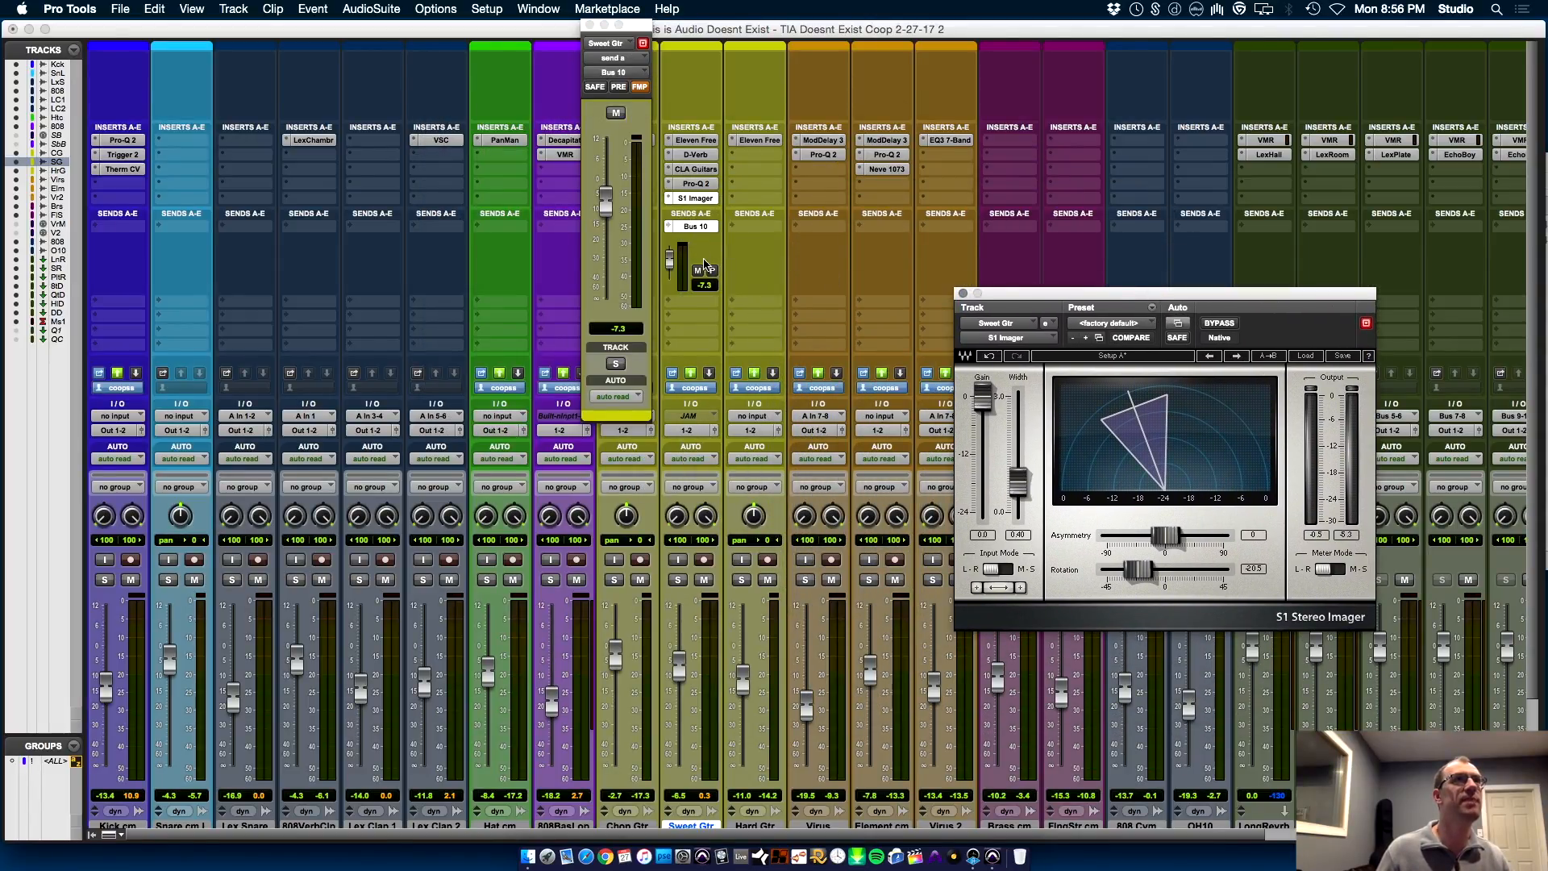
drag(745, 839, 983, 839)
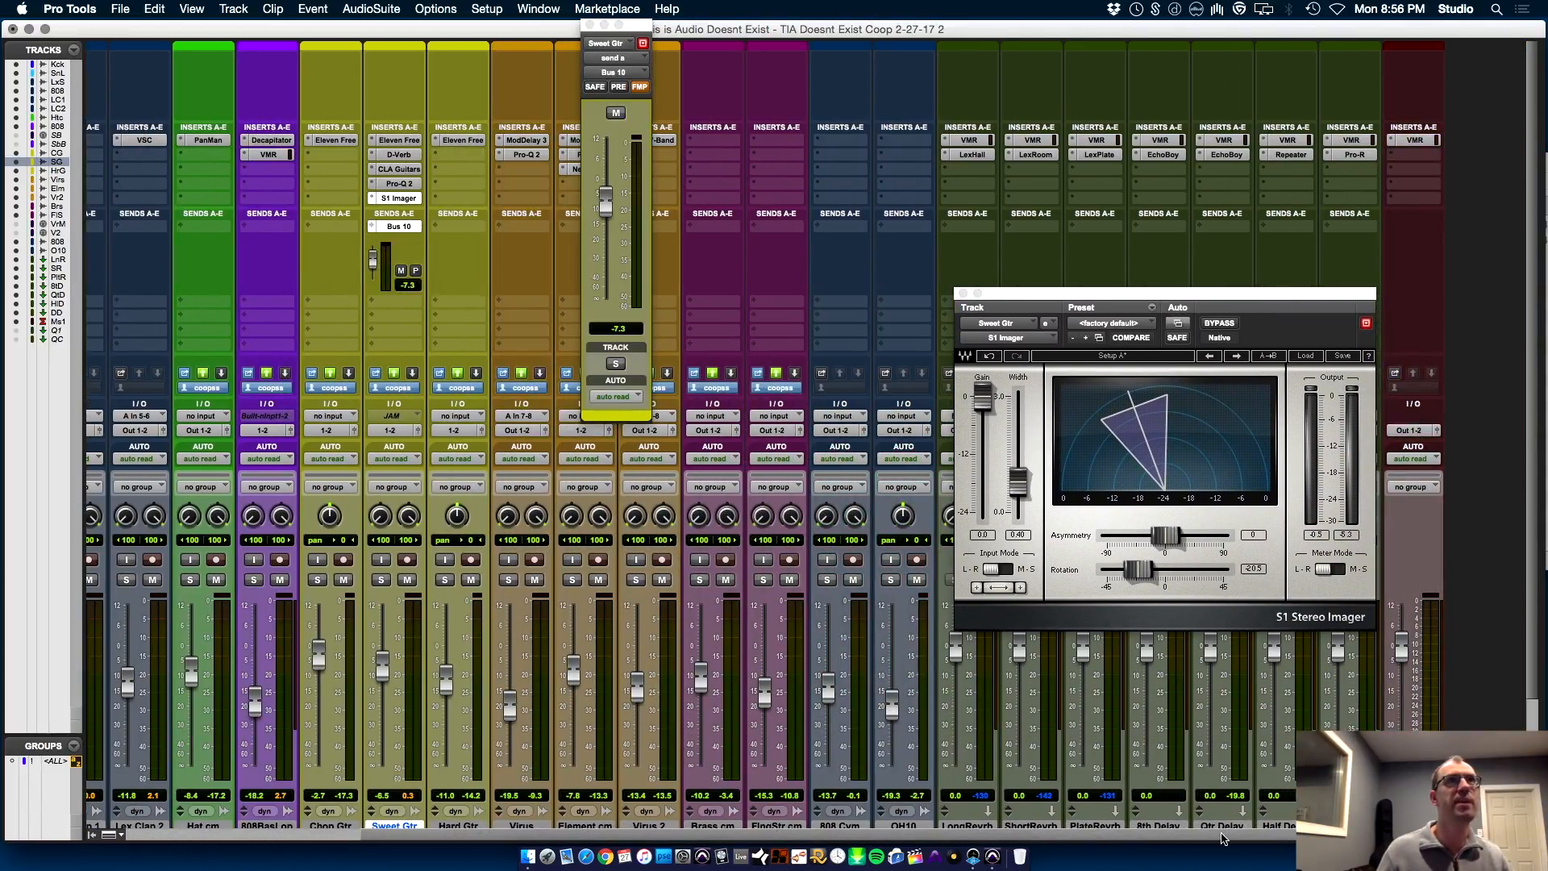
click(1231, 158)
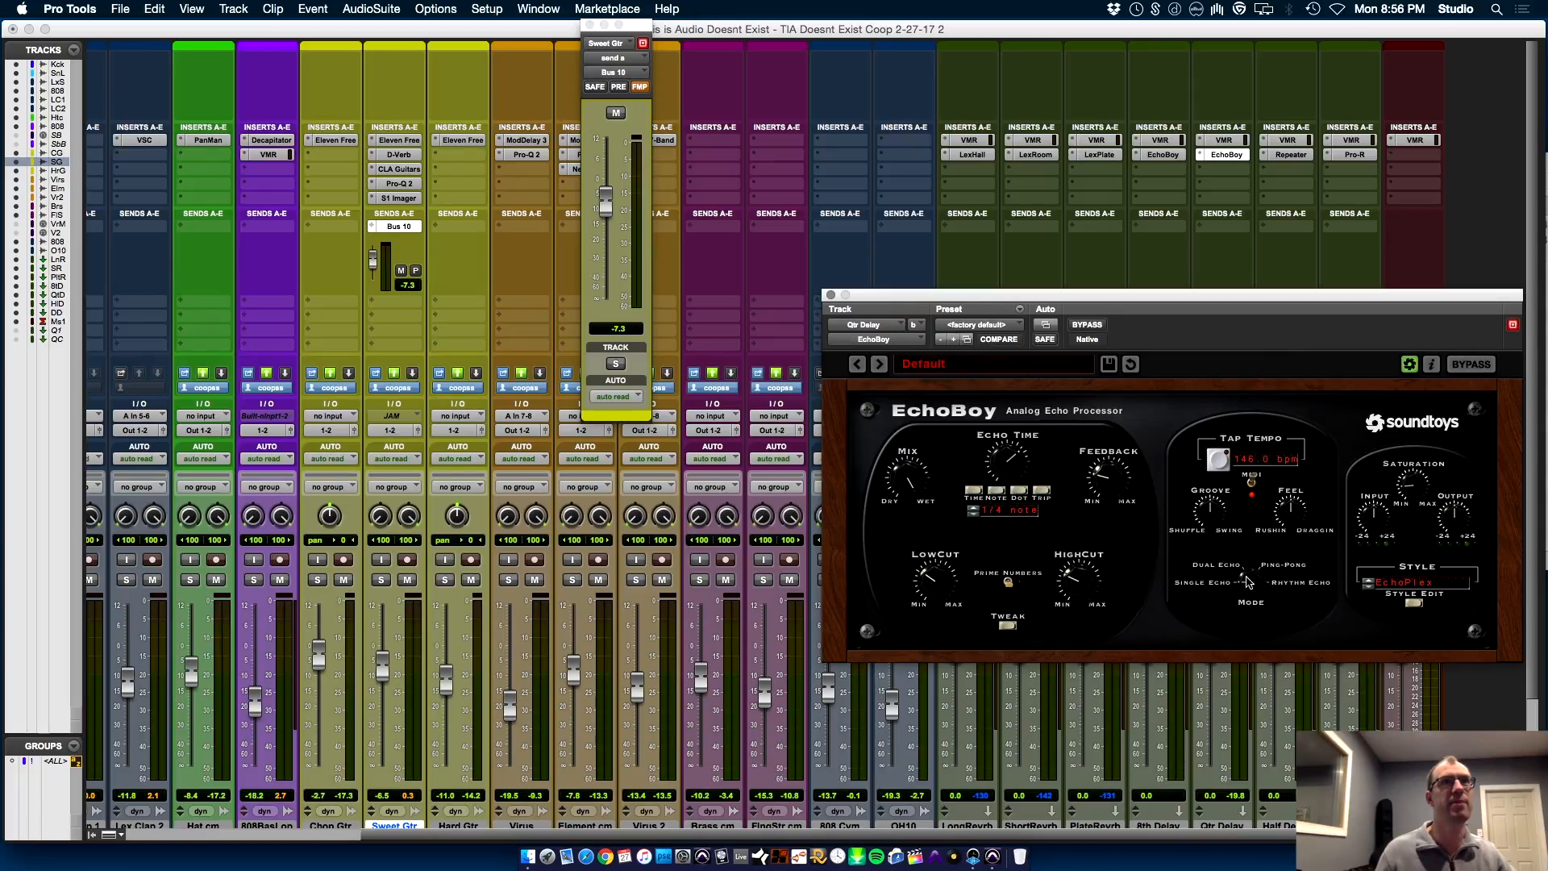
click(831, 296)
Step: Solo the Sweet Gtr track and start playback to hear it with its delay send
key(shift+s)
key(space)
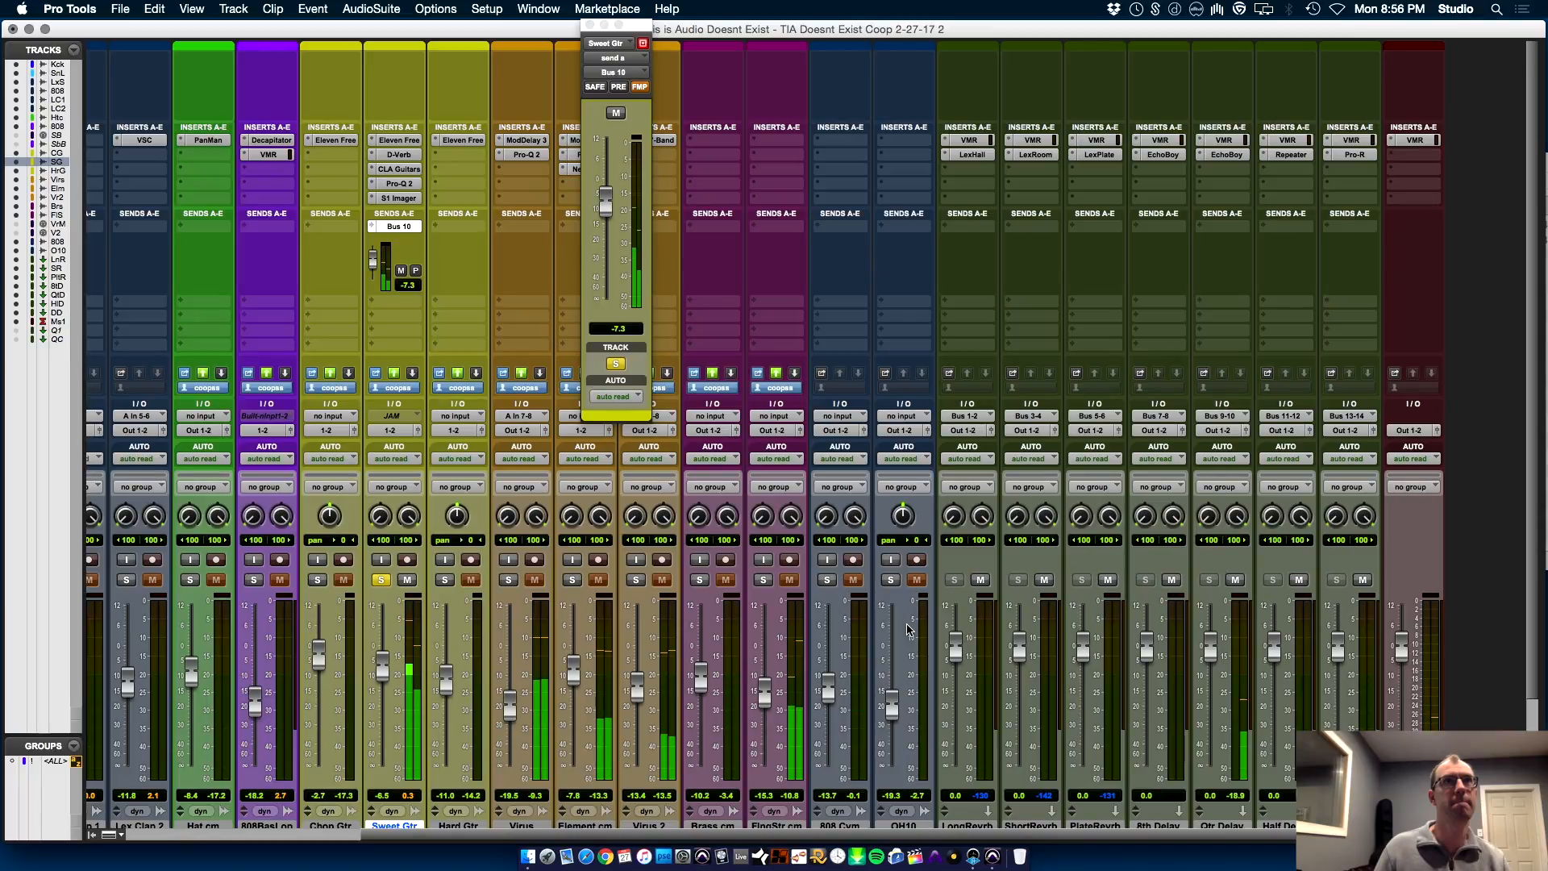
Step: Unsolo Sweet Gtr to hear it in the full mix, and save the session
click(379, 579)
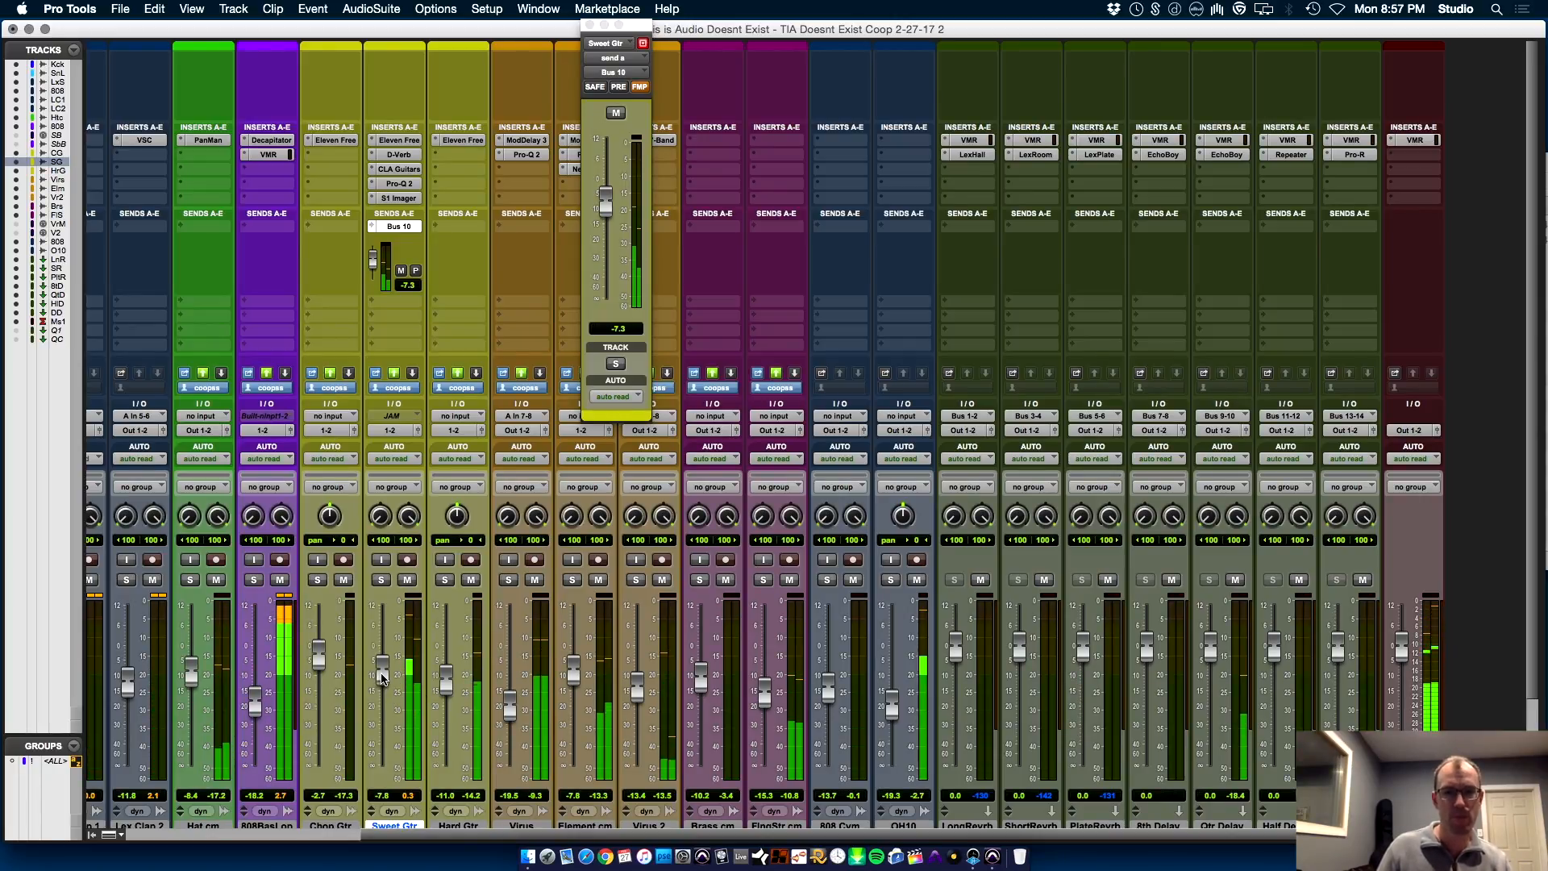
key(super+s)
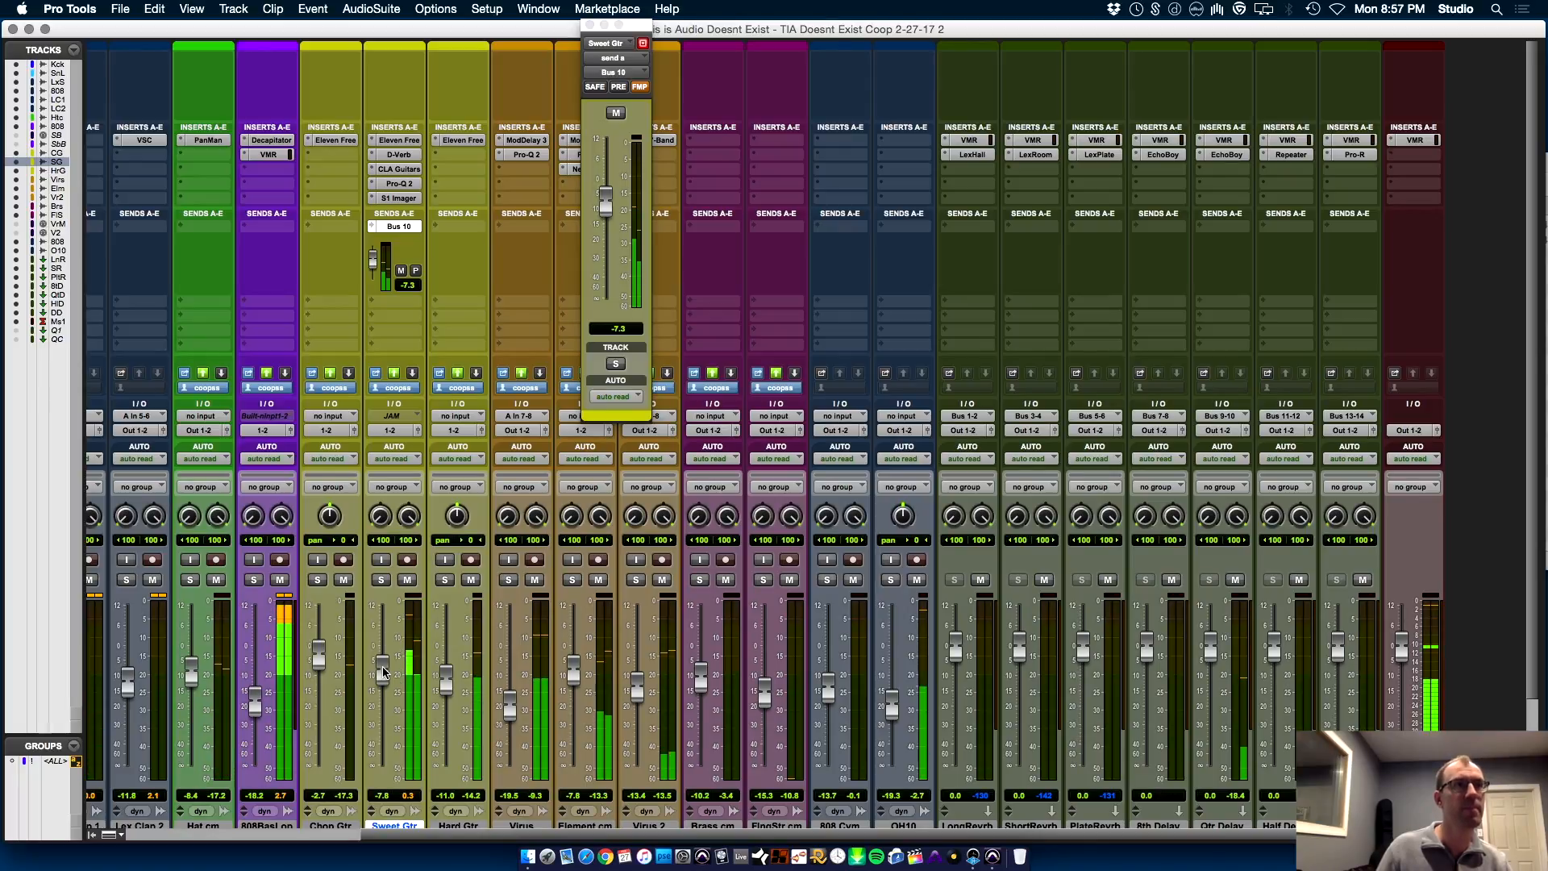
Step: Enlarge the Chop Gtr track in the Edit window, place the playback start at 40|4 and solo the track
key(super+equal)
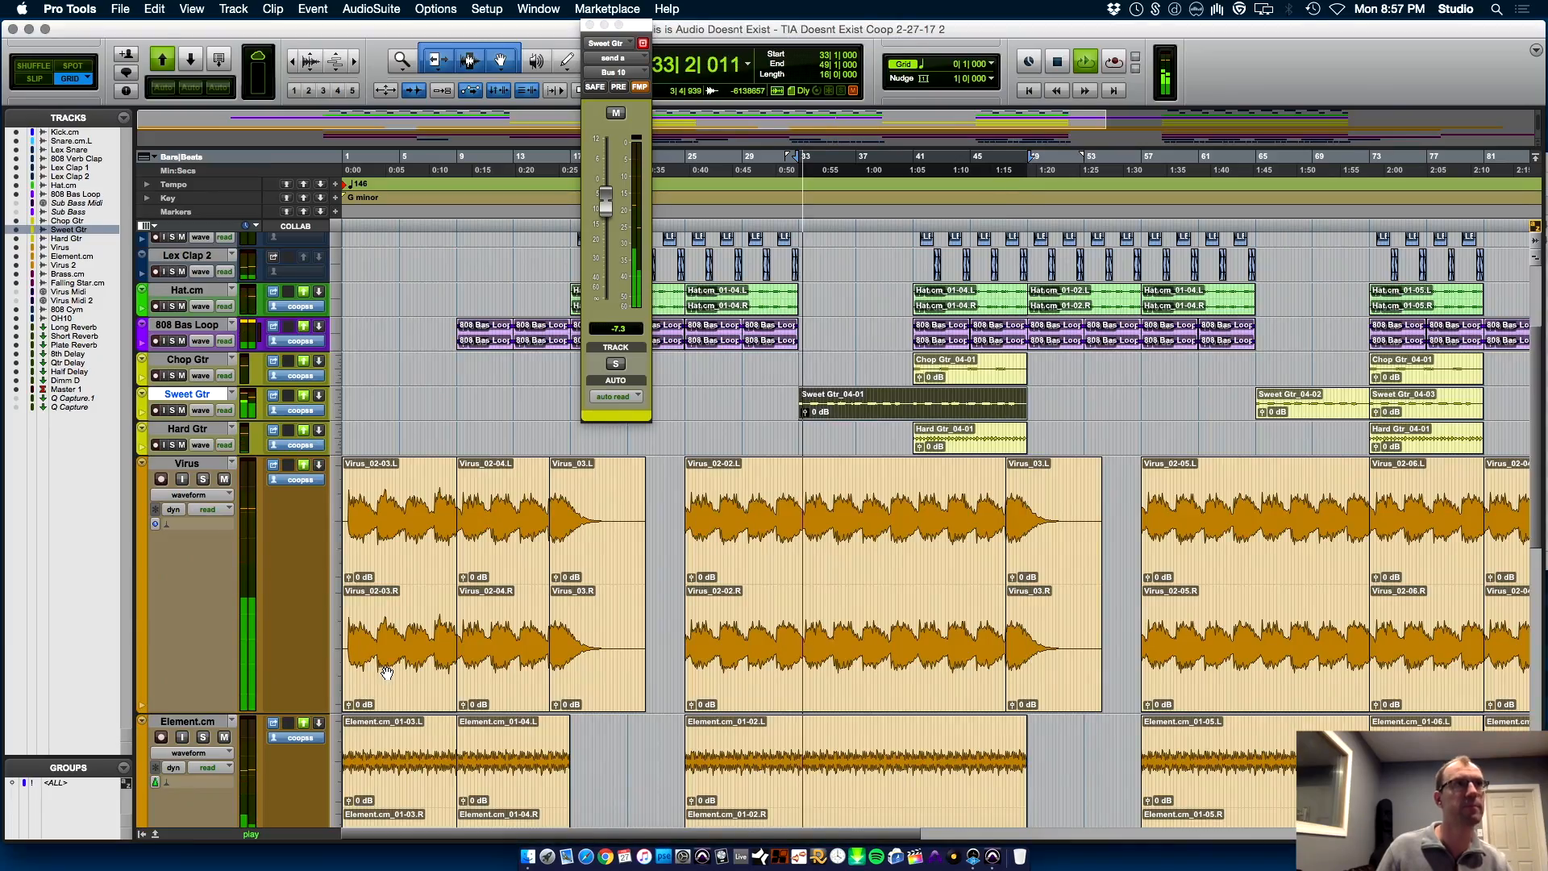
key(space)
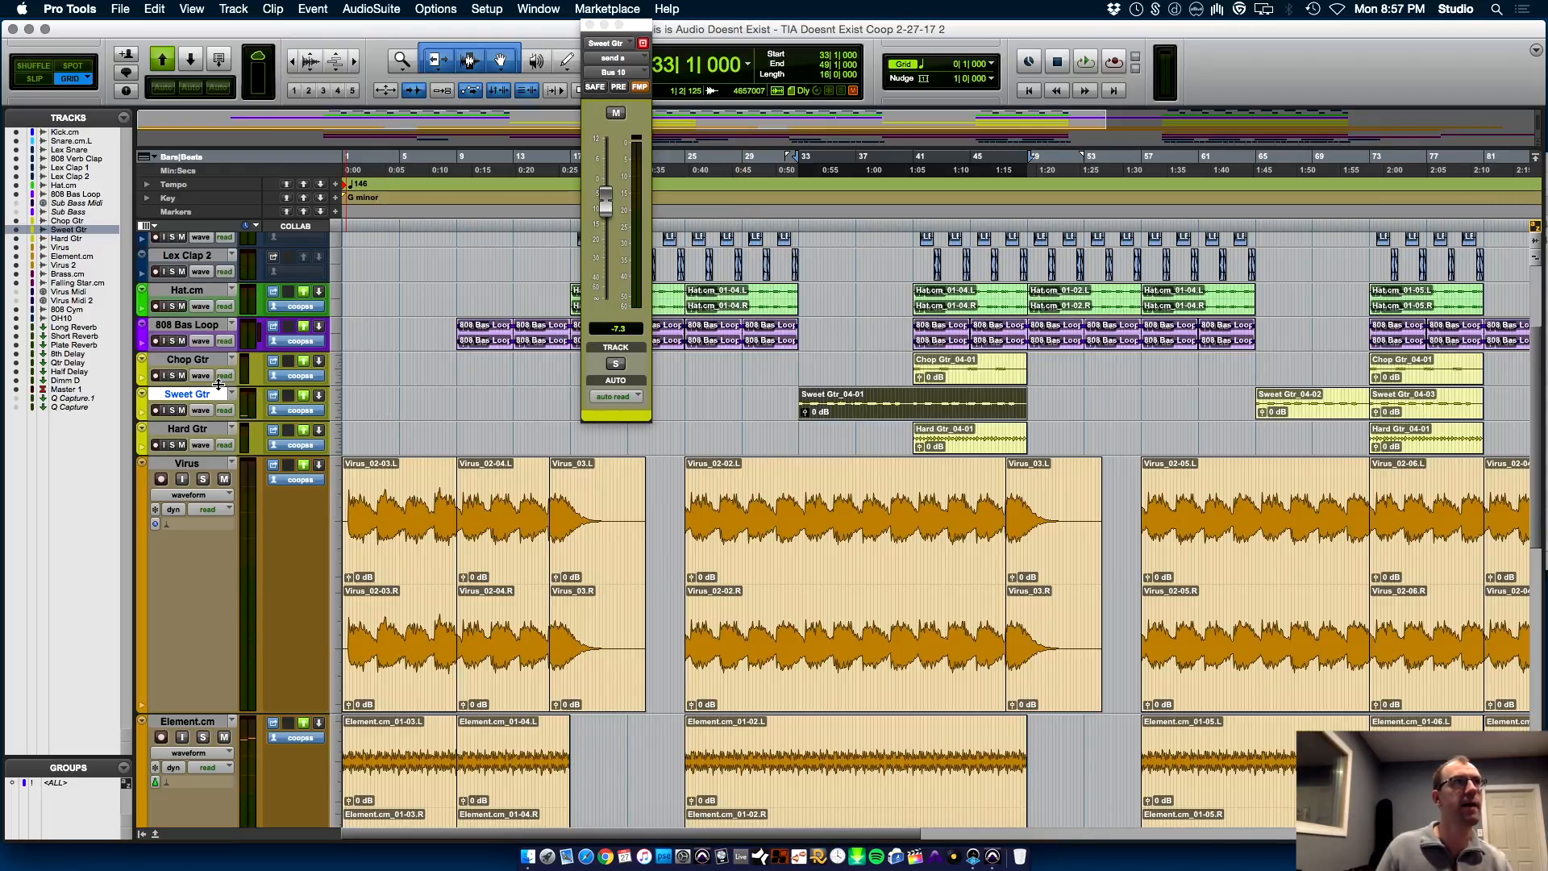
drag(246, 471, 260, 557)
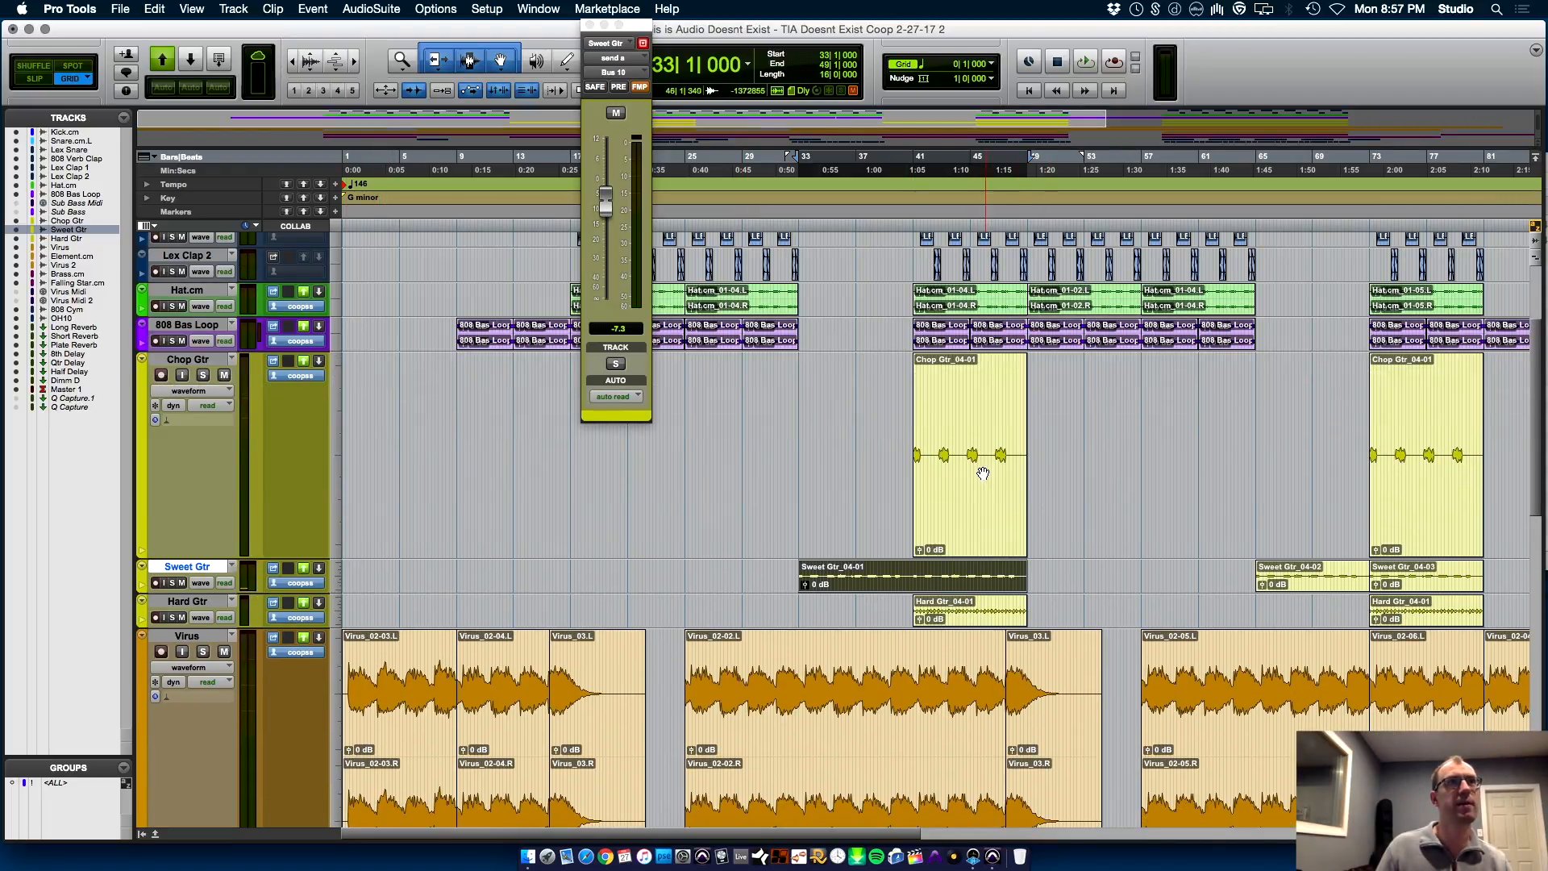
click(895, 426)
key(t)
key(t)
key(t)
click(1050, 426)
click(203, 374)
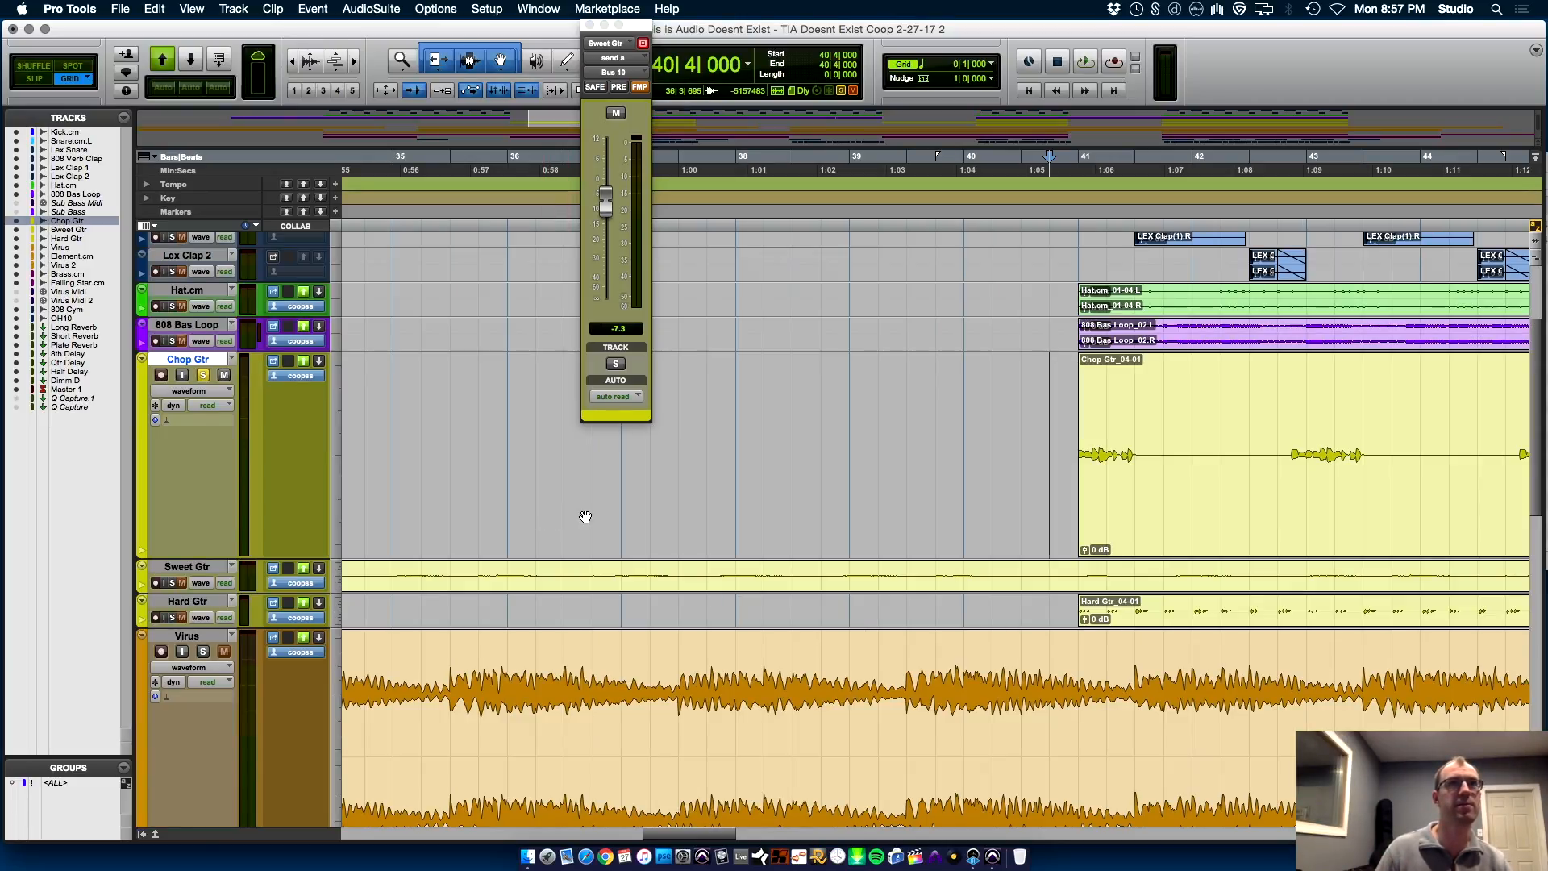
Step: Play back the soloed Chop Gtr clip from just before bar 41 to hear its chops
key(space)
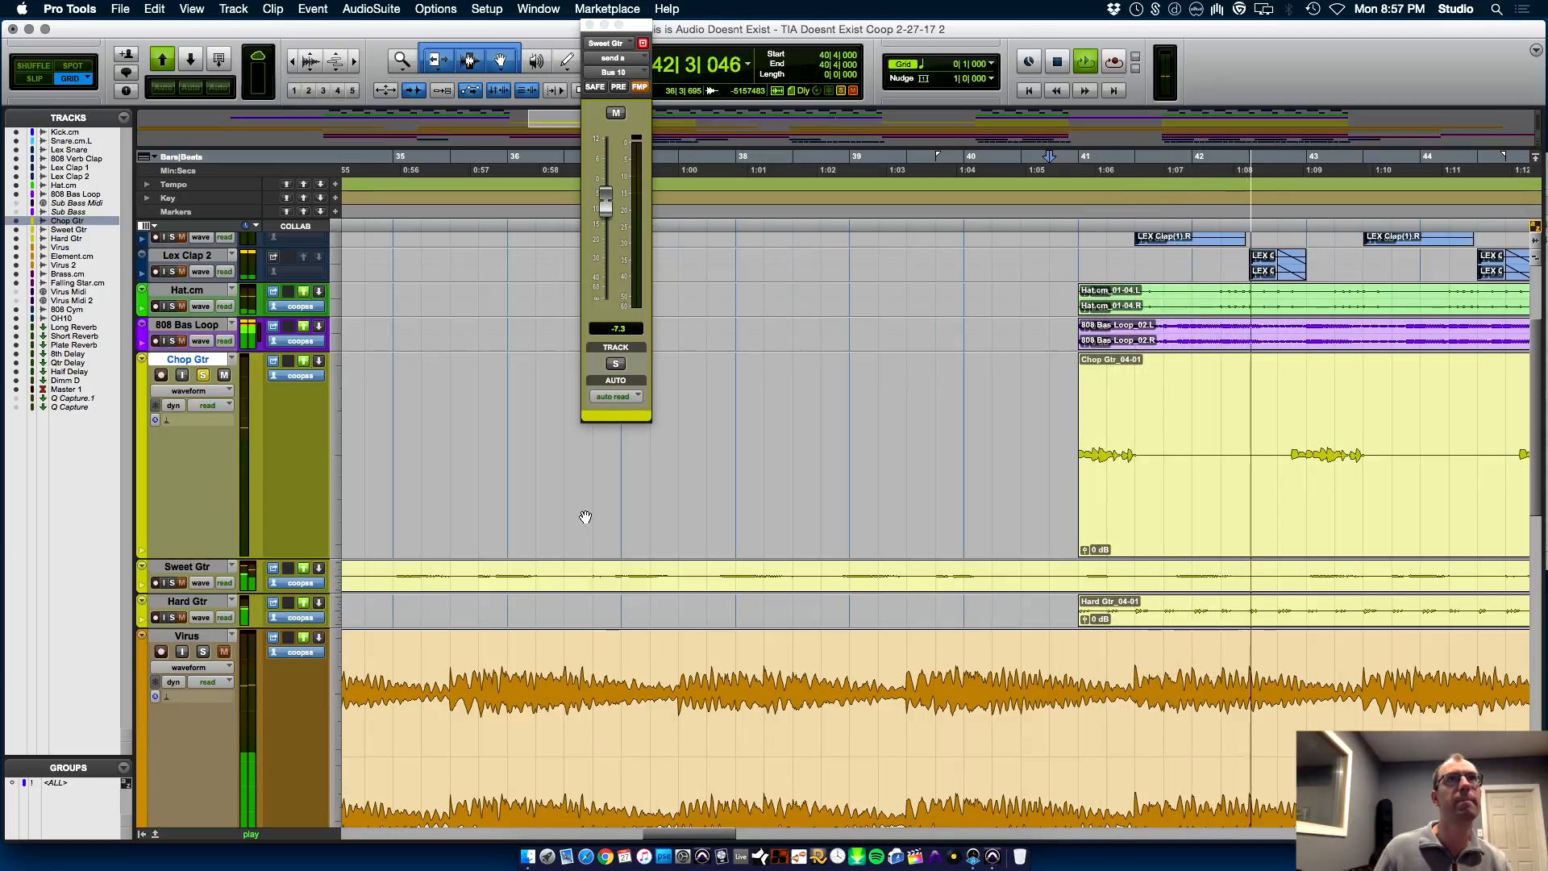
key(r)
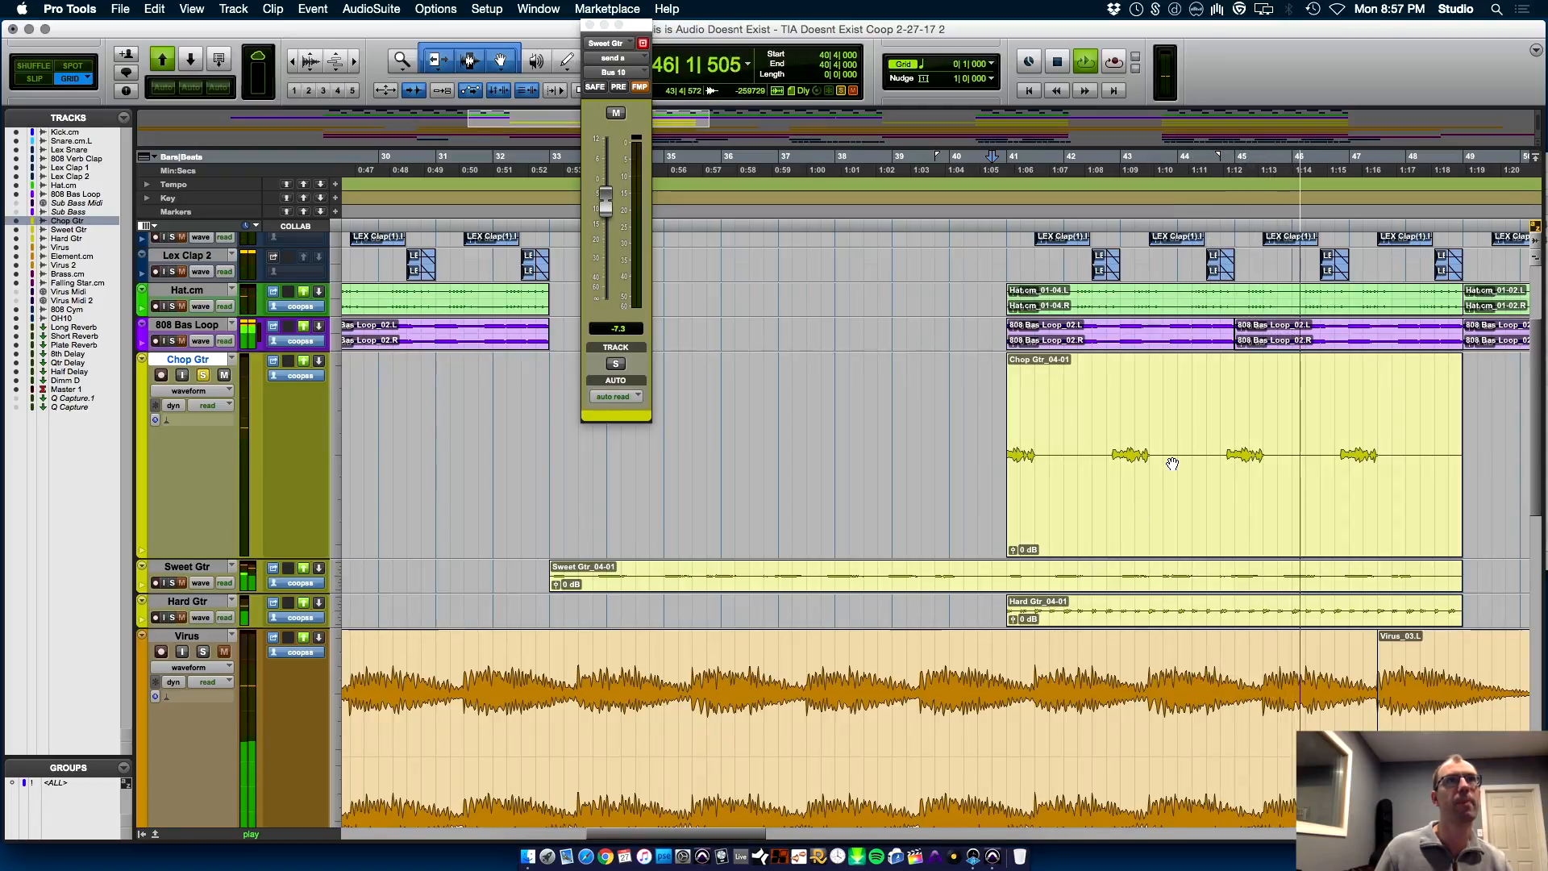
key(space)
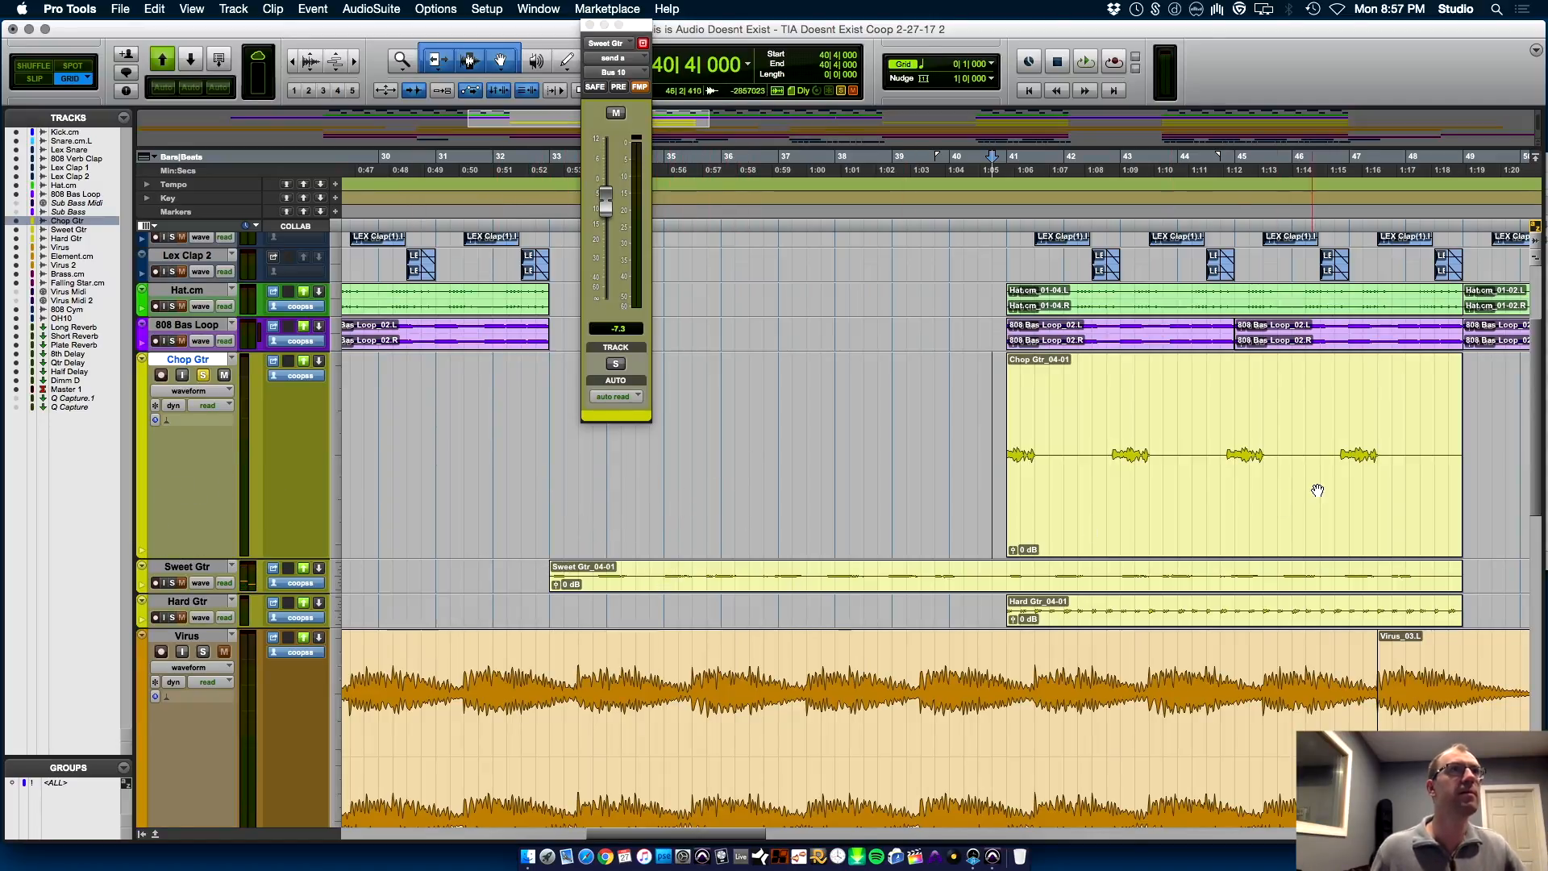
Step: Show Chop Gtr's pan lane and alternate the four chops hard left and hard right, starting left at bar 41
click(142, 553)
click(207, 567)
click(198, 603)
drag(1067, 601, 1007, 587)
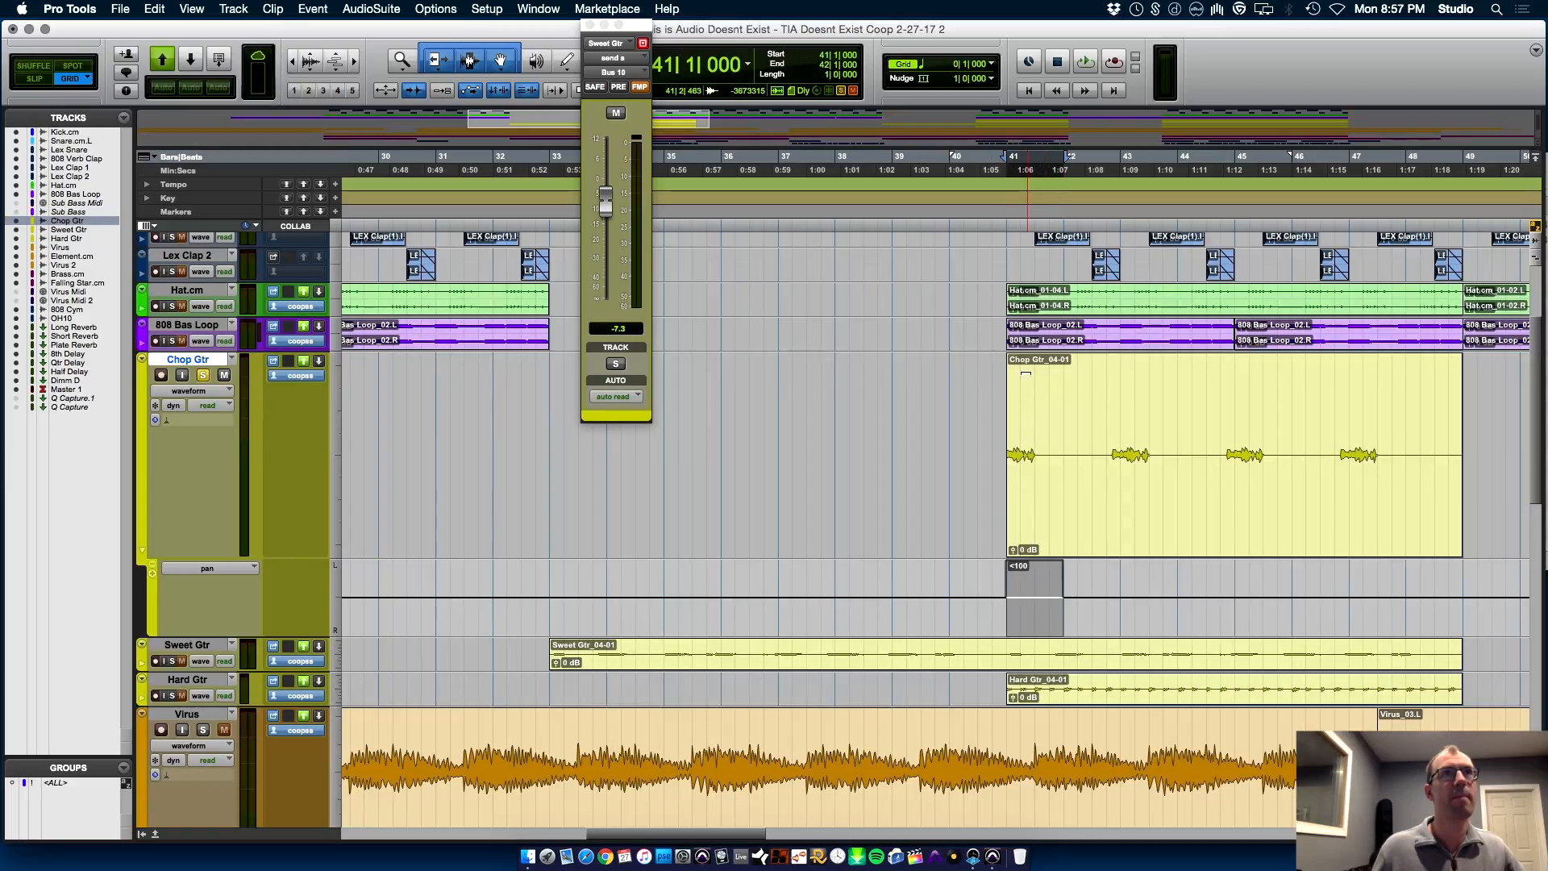
drag(1107, 609, 1276, 603)
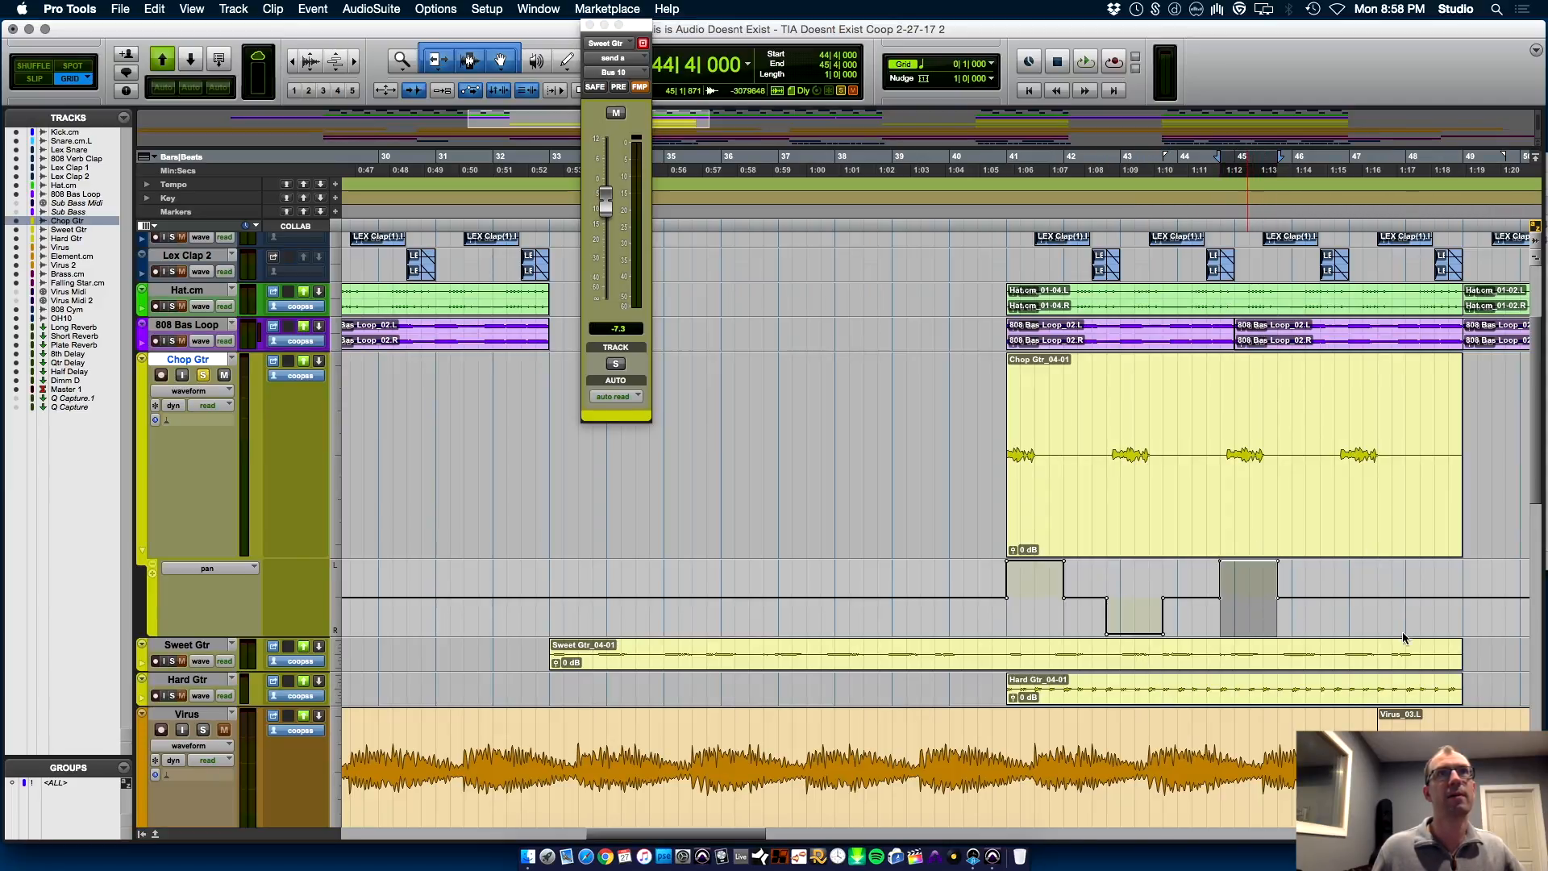
drag(1334, 621, 1393, 612)
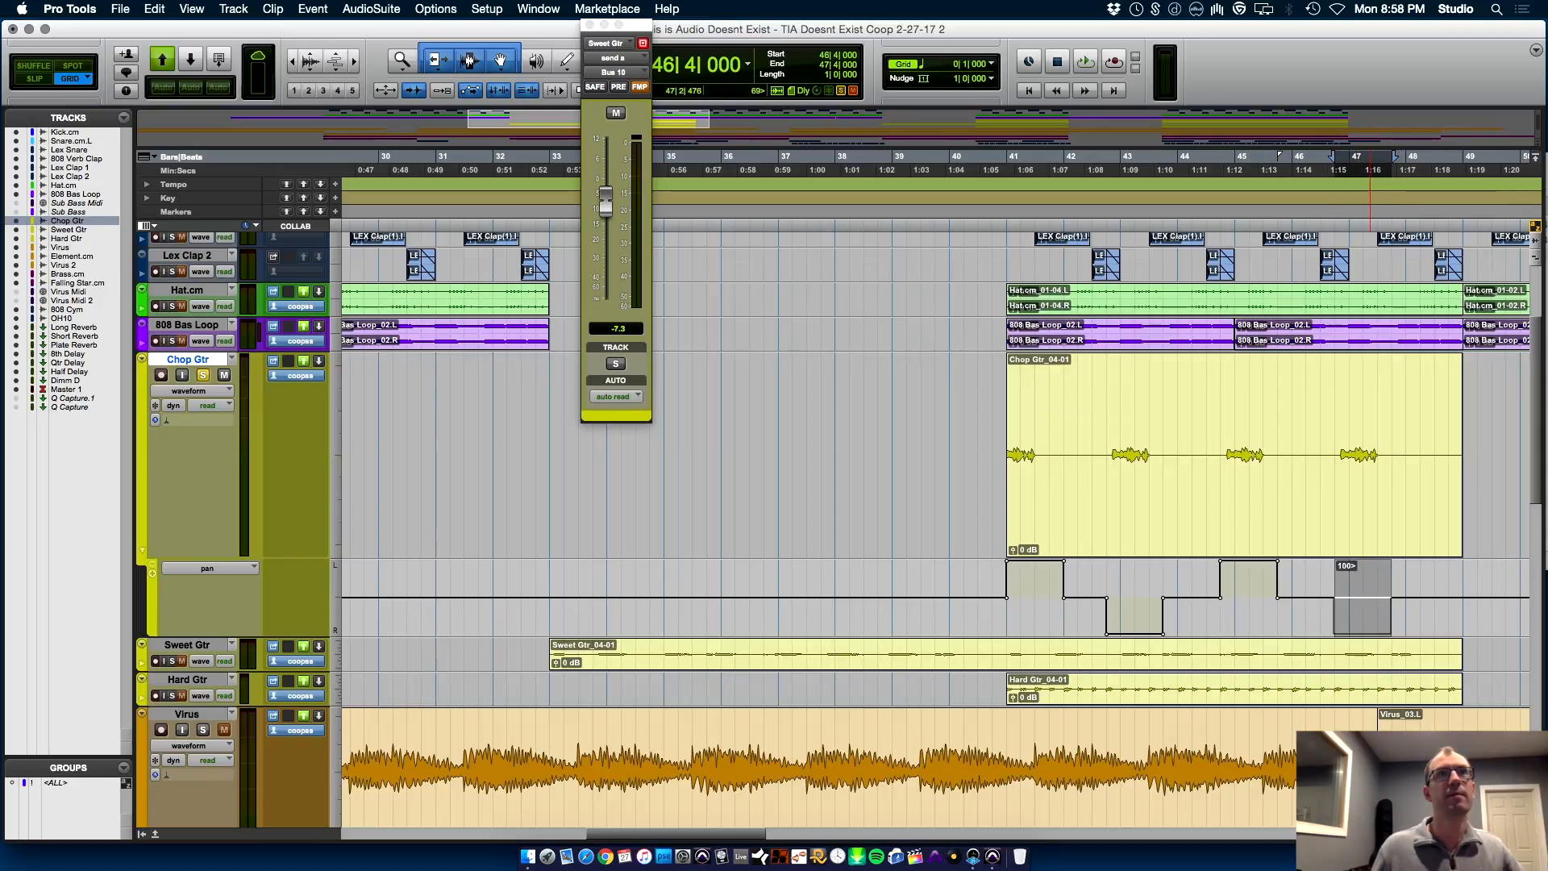
Step: Copy Sweet Gtr's Bus 10 send to Chop Gtr and add a Bus 9 send there at -7.3 dB
key(super+equal)
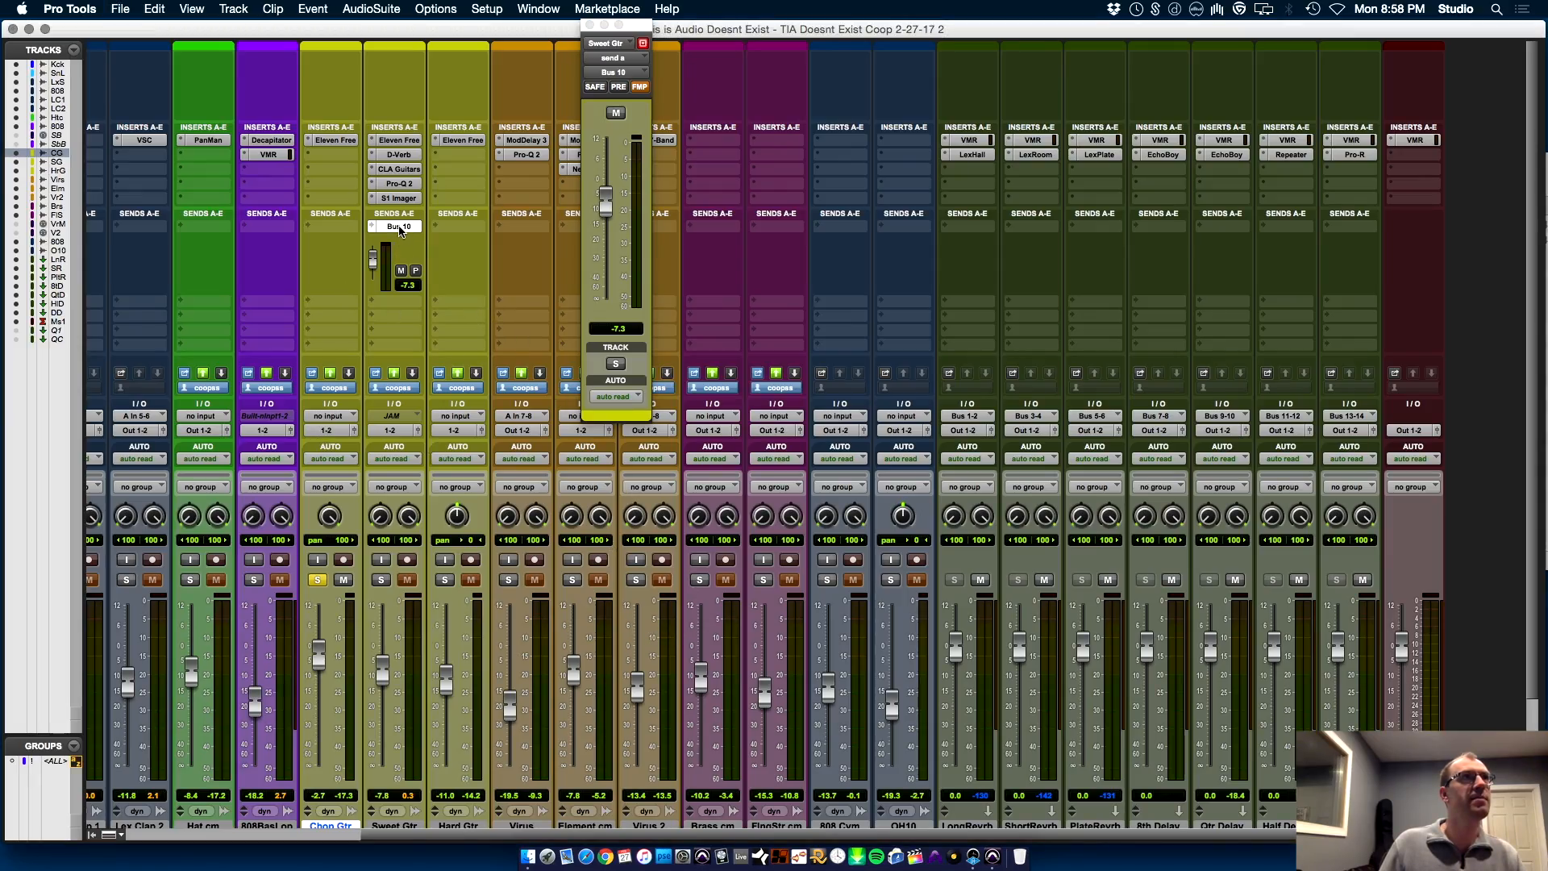
drag(339, 232, 341, 234)
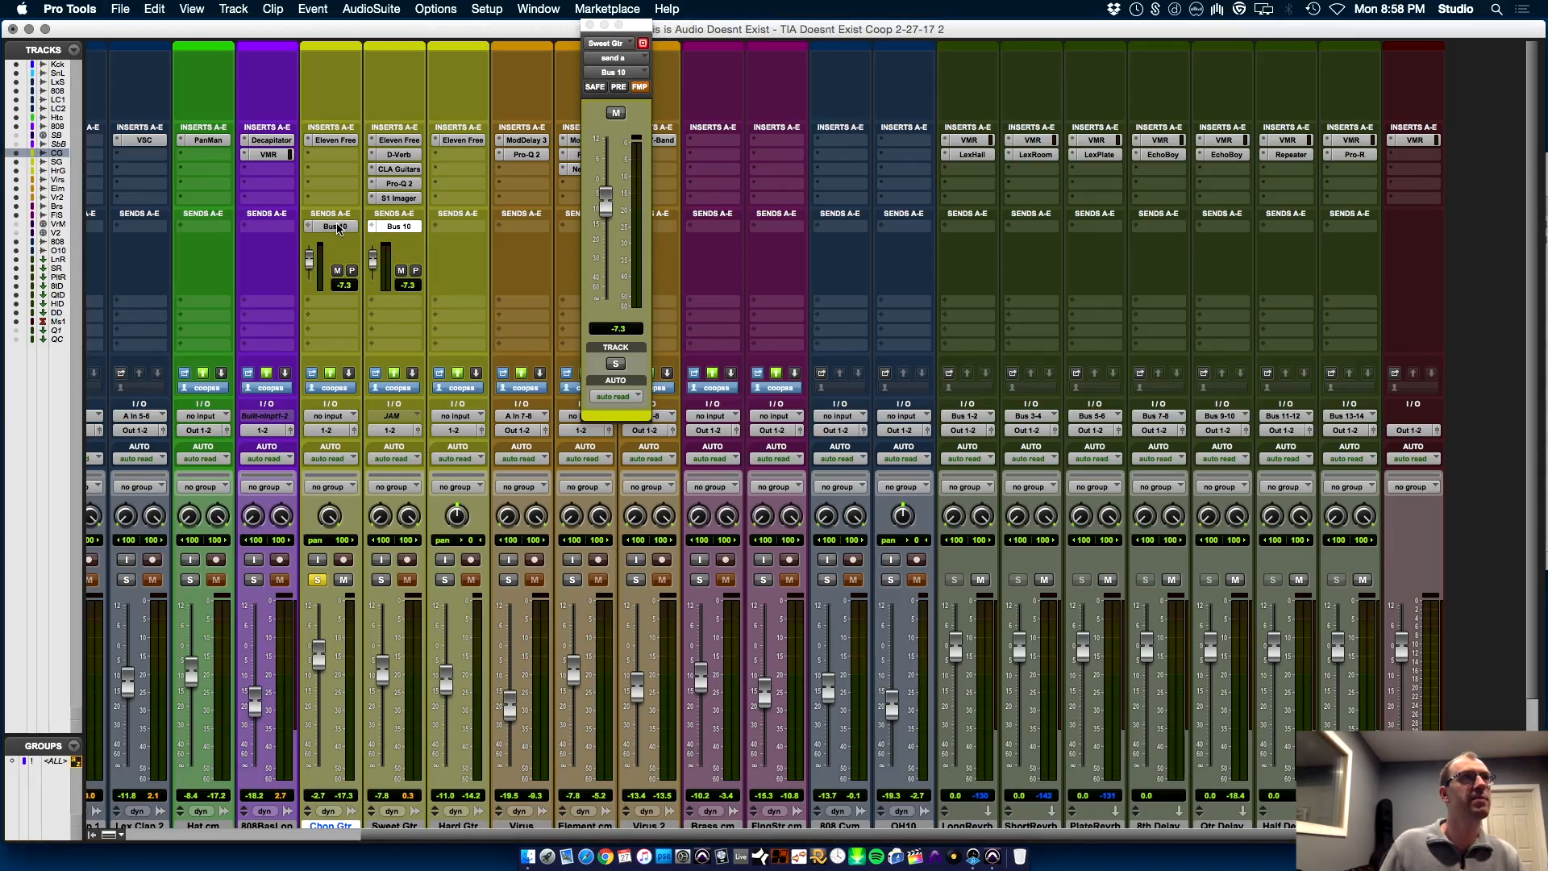
click(306, 302)
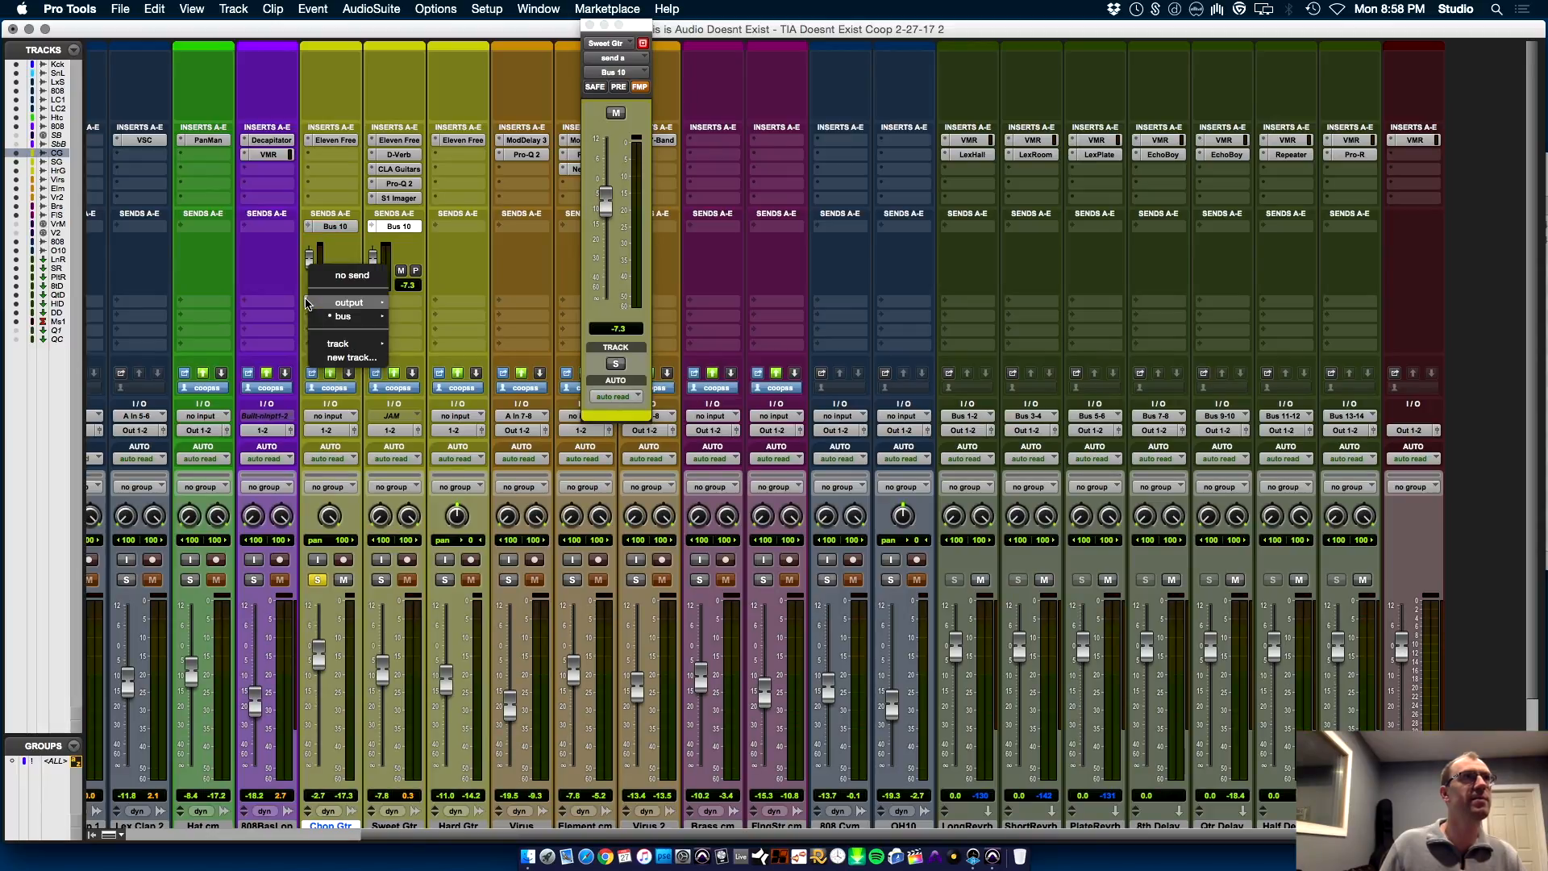
mouse_move(327, 316)
click(472, 499)
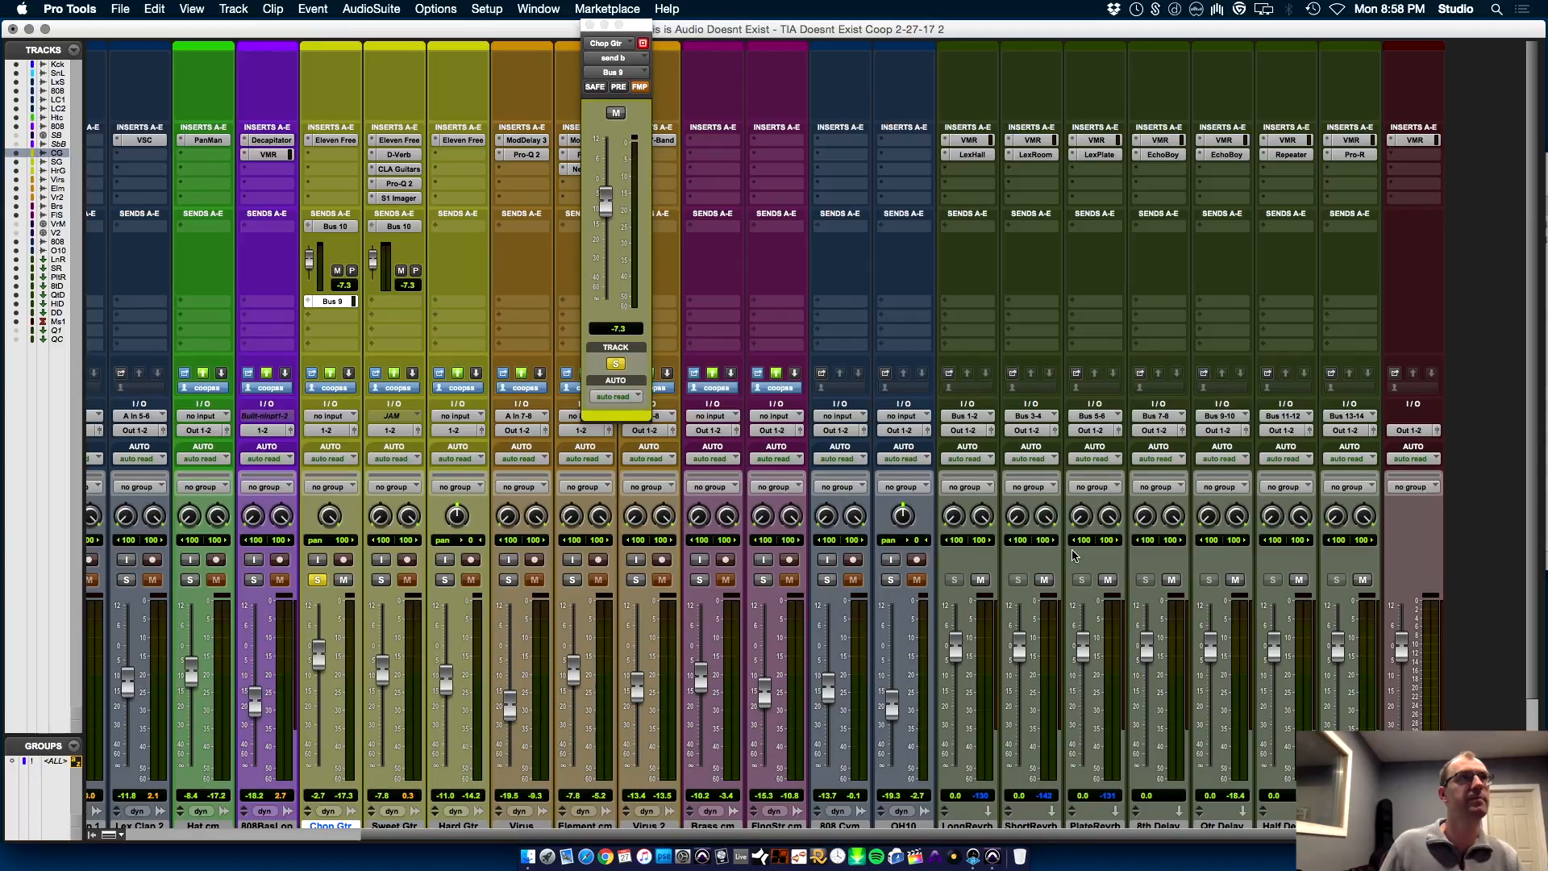
Step: Mute Chop Gtr's Bus 9 send and play back the panned chops from bar 41
key(super+equal)
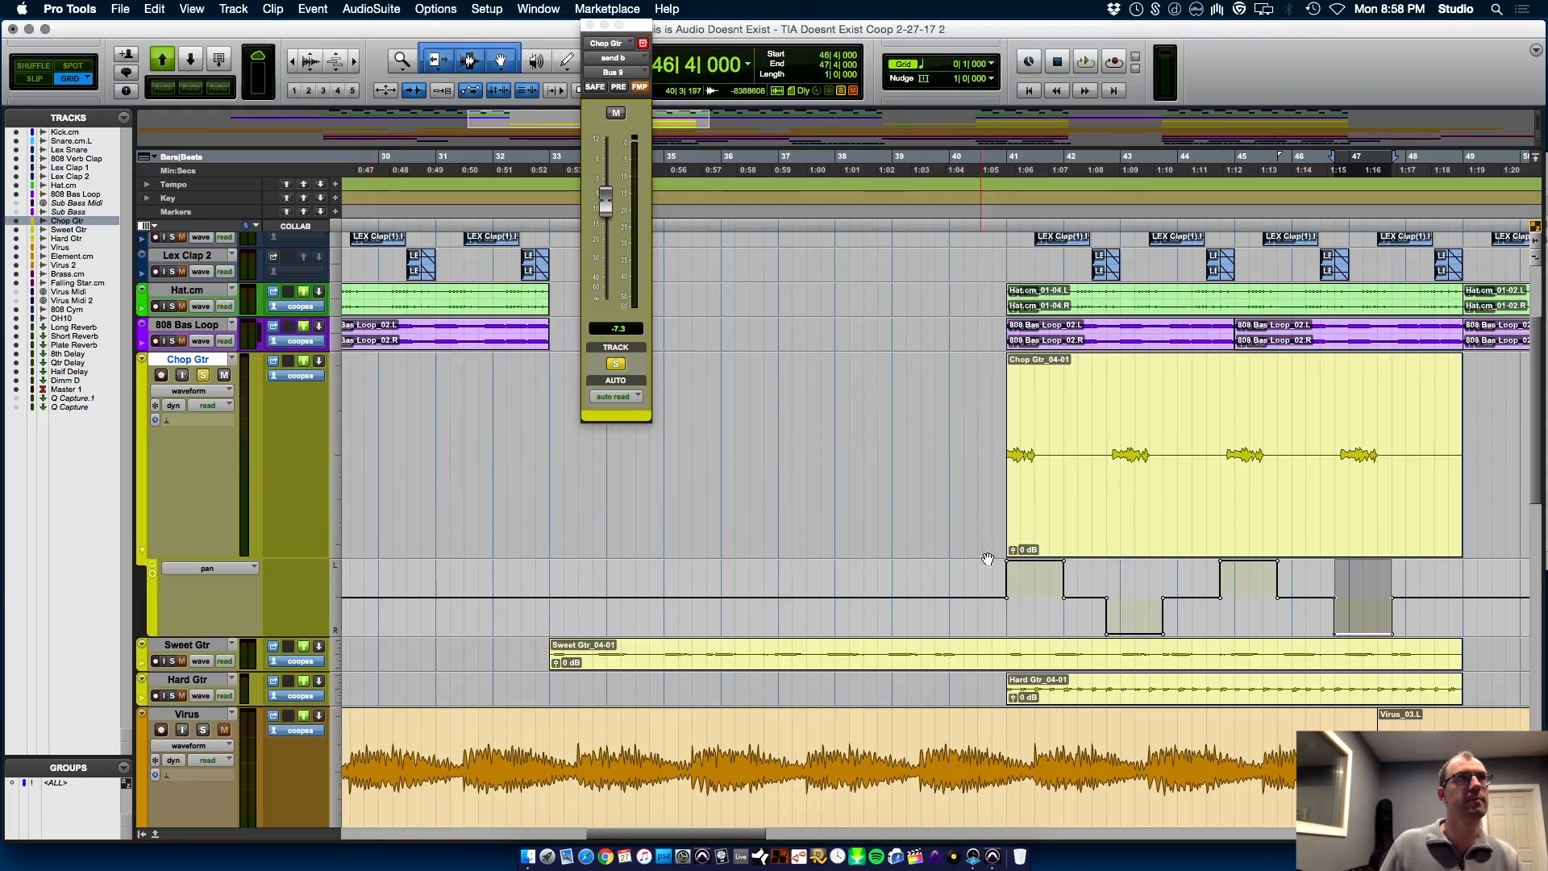
key(super+equal)
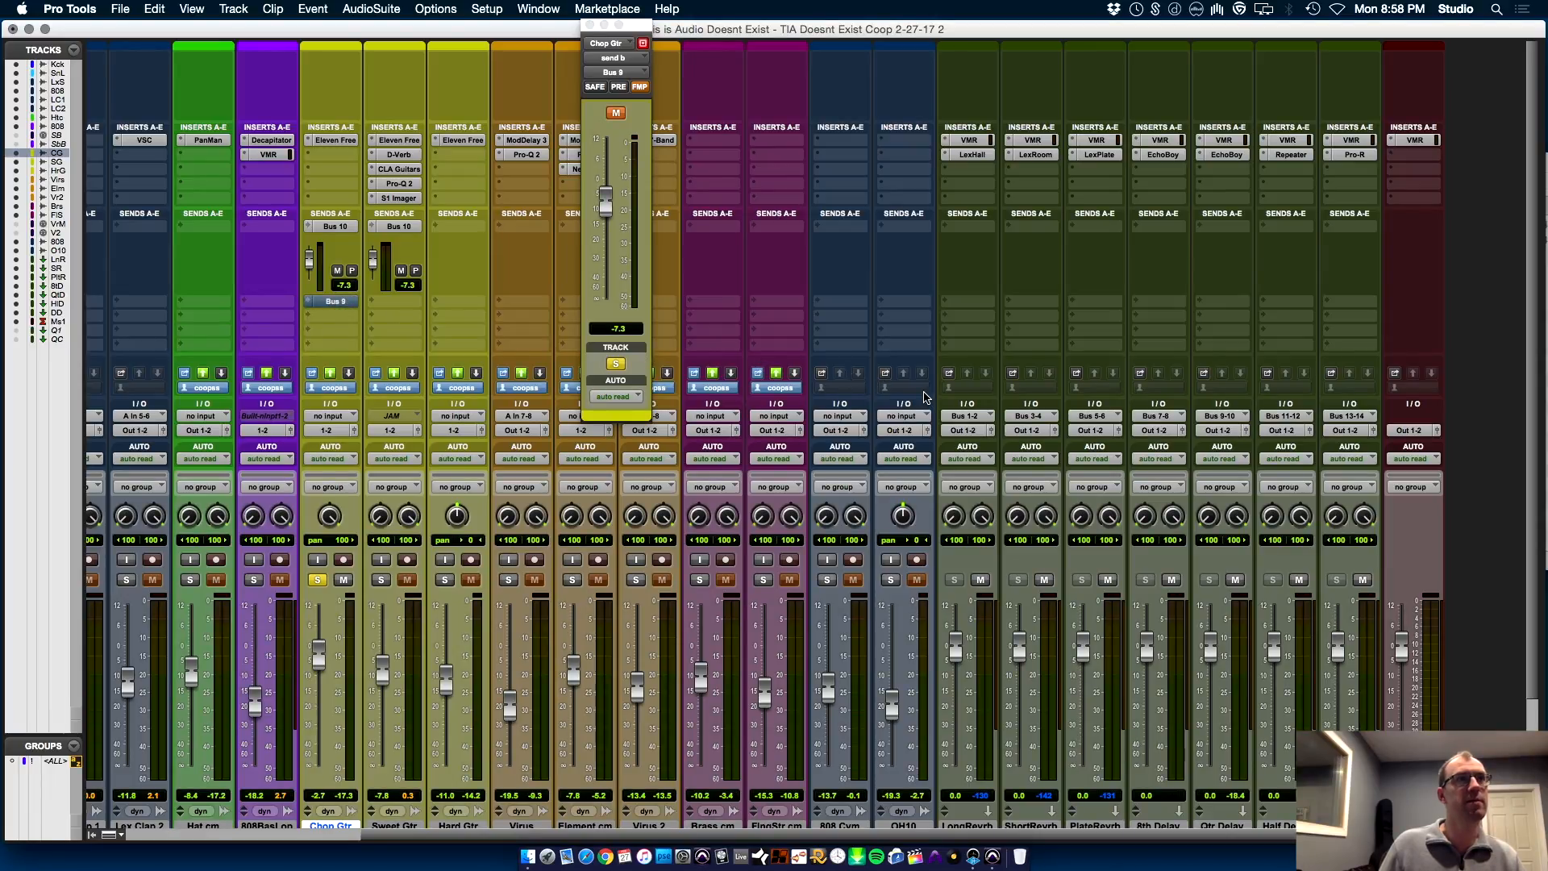
key(super+equal)
key(space)
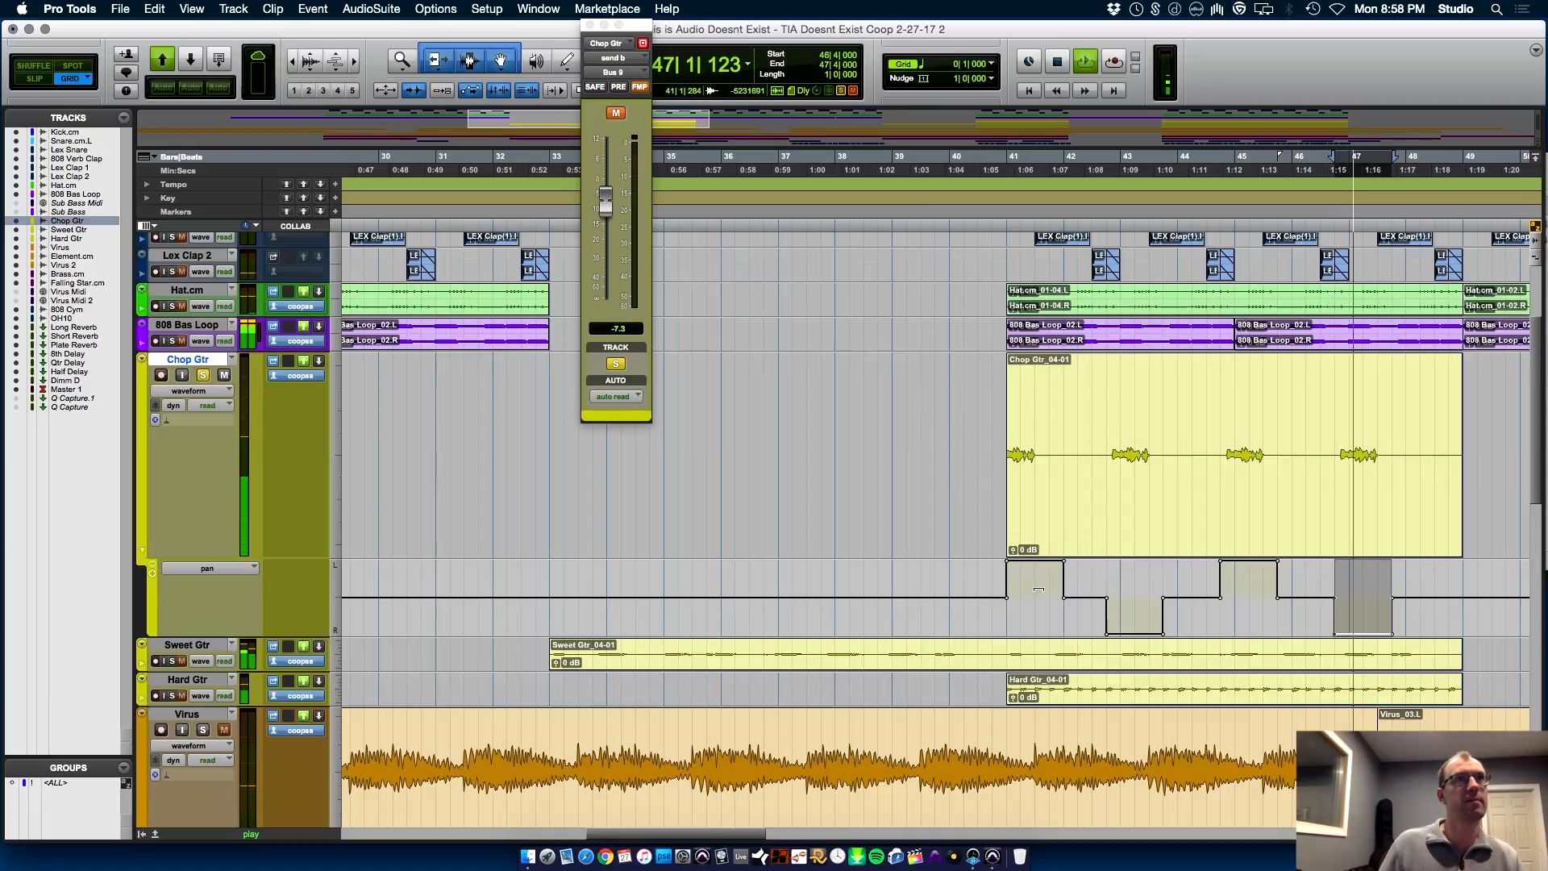
key(space)
click(1006, 614)
key(space)
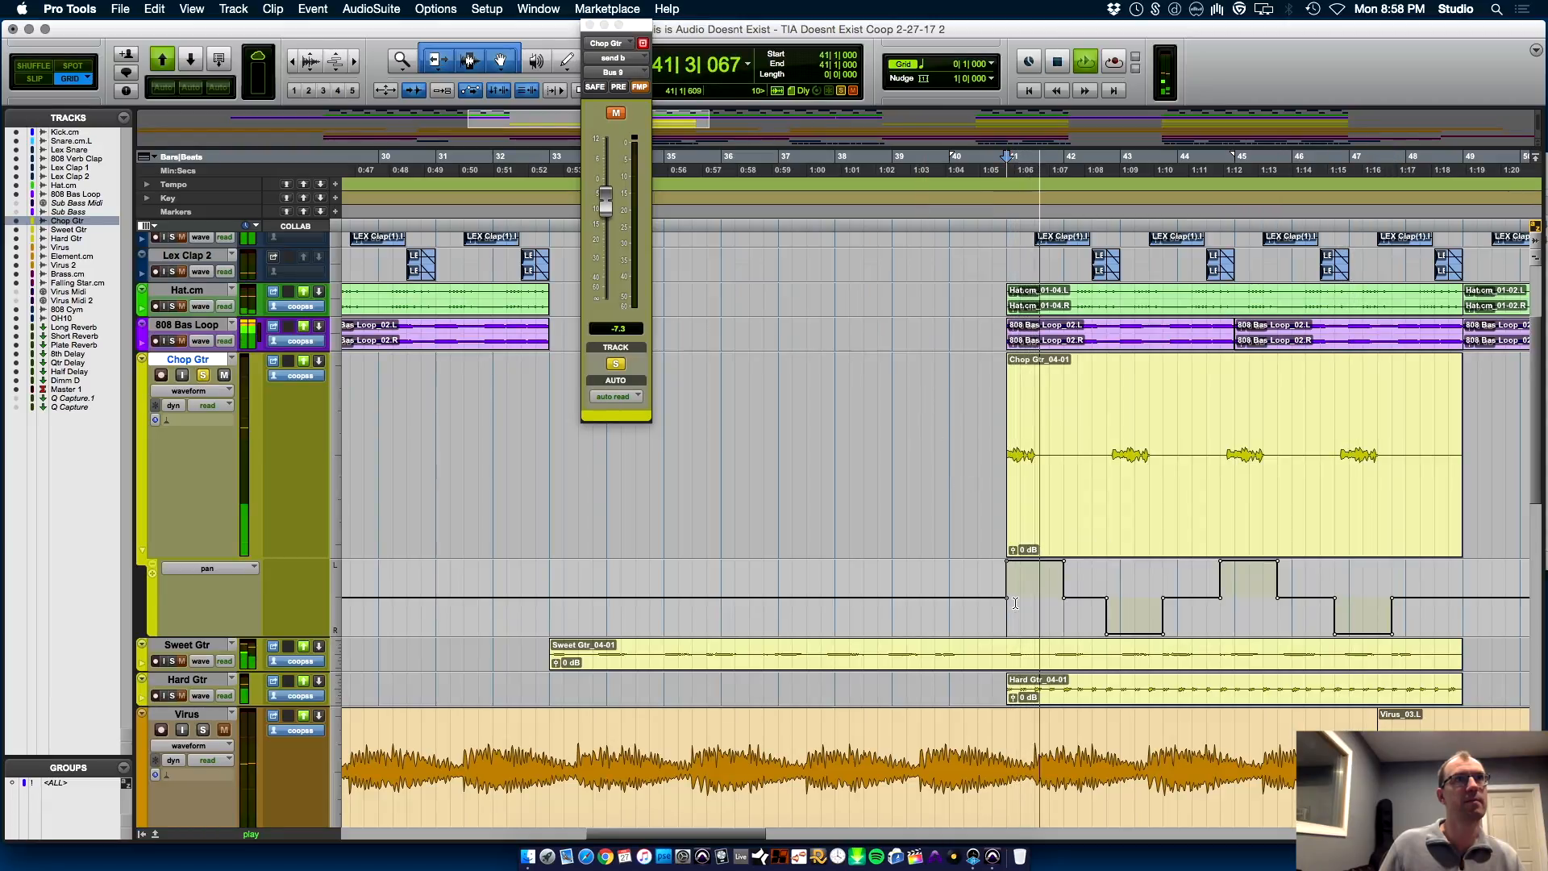
key(space)
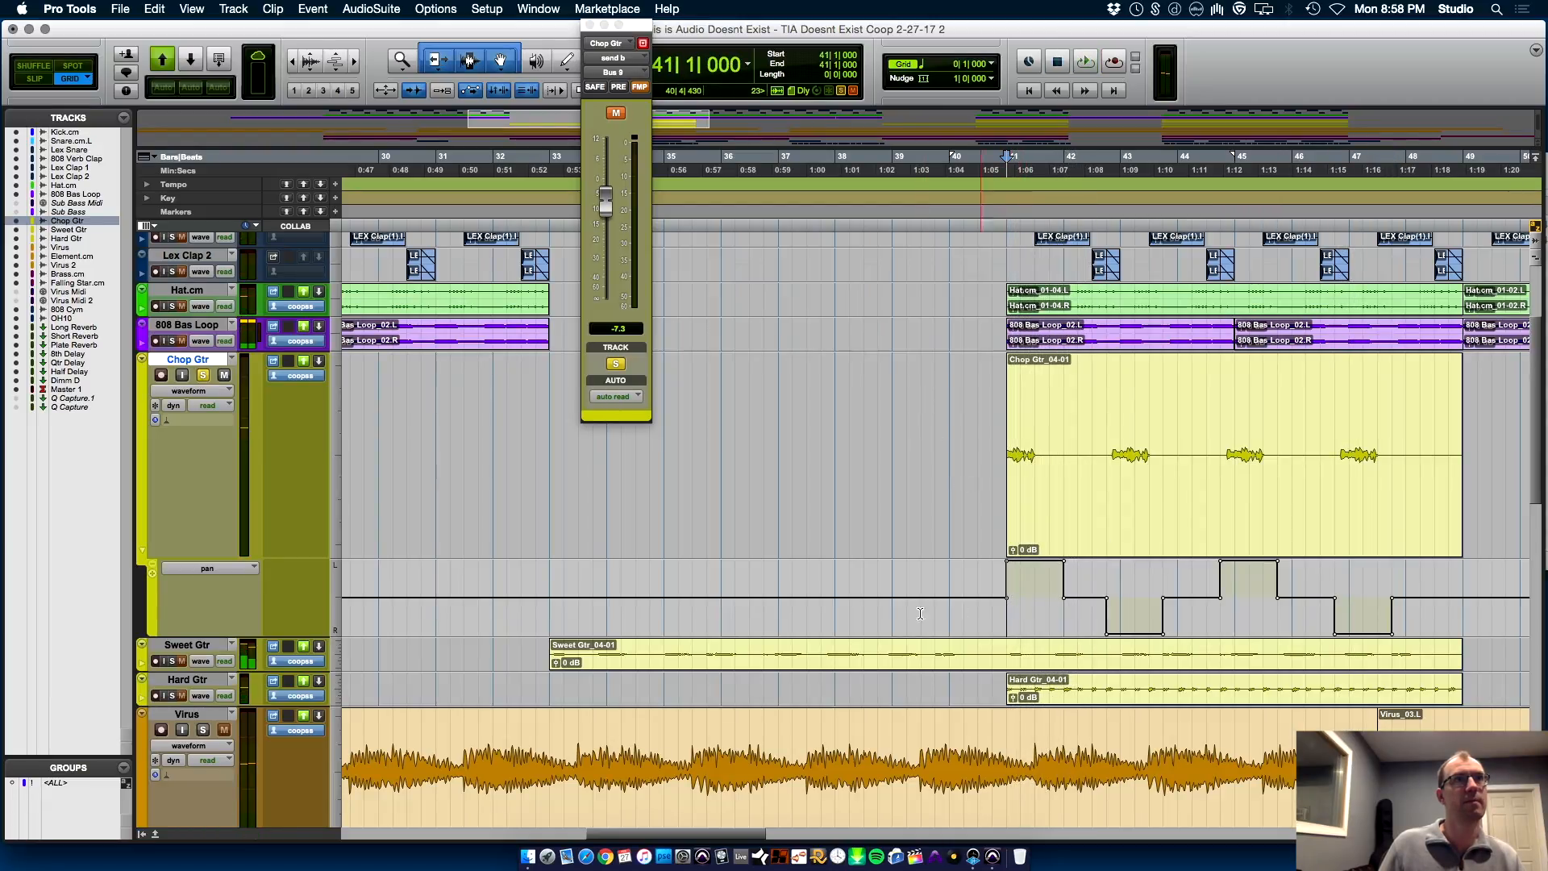
Step: Show automation lanes for the Bus 9 and Bus 10 send mutes under Chop Gtr, and mute the Bus 10 send
click(150, 575)
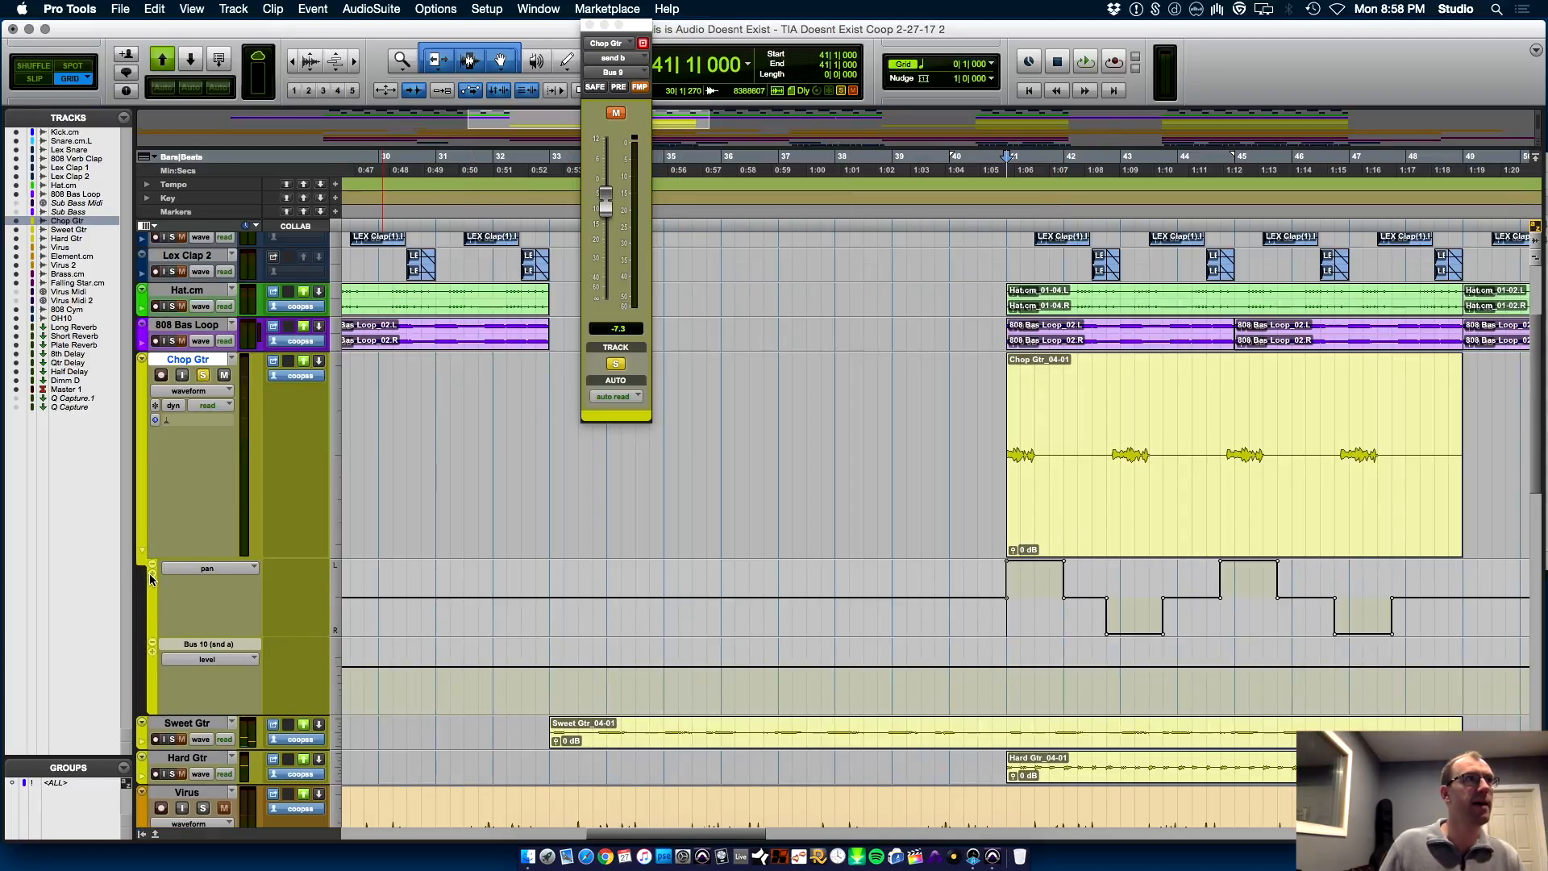
click(153, 656)
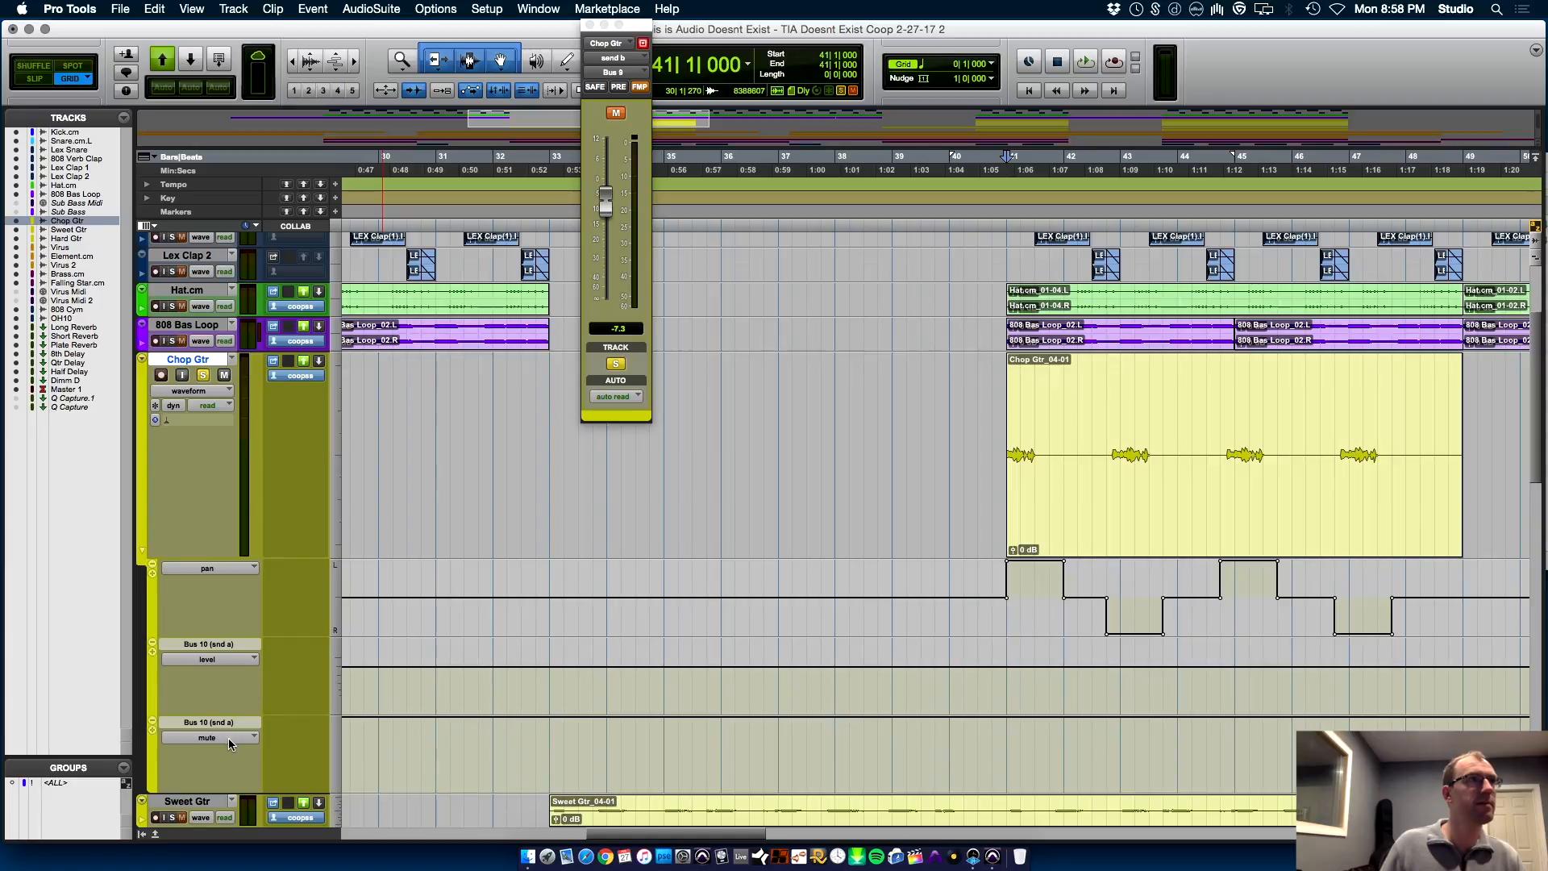
click(212, 660)
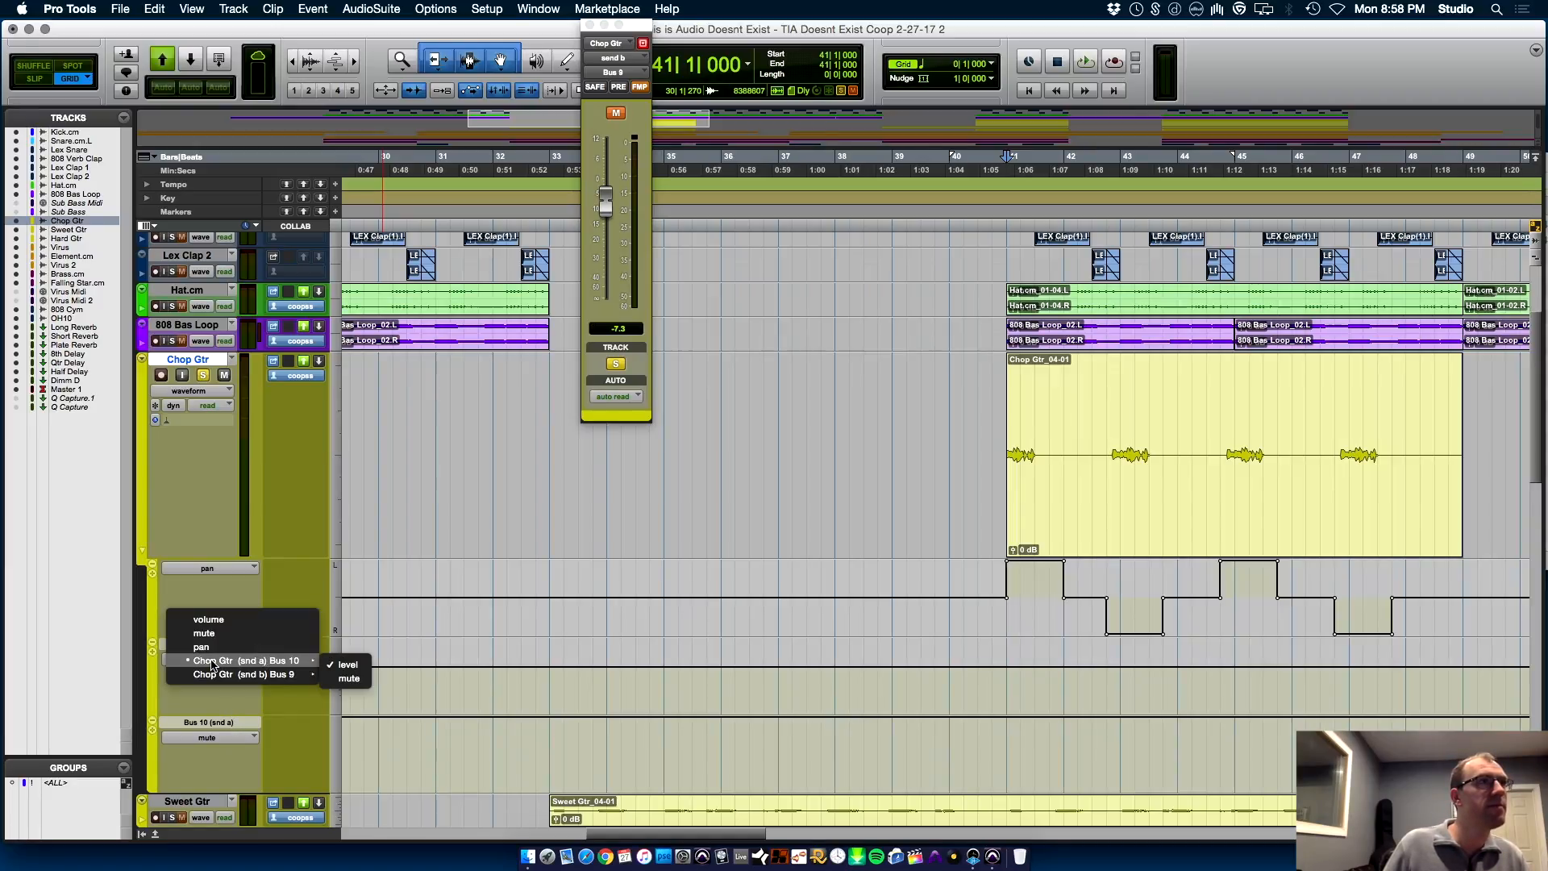
click(348, 692)
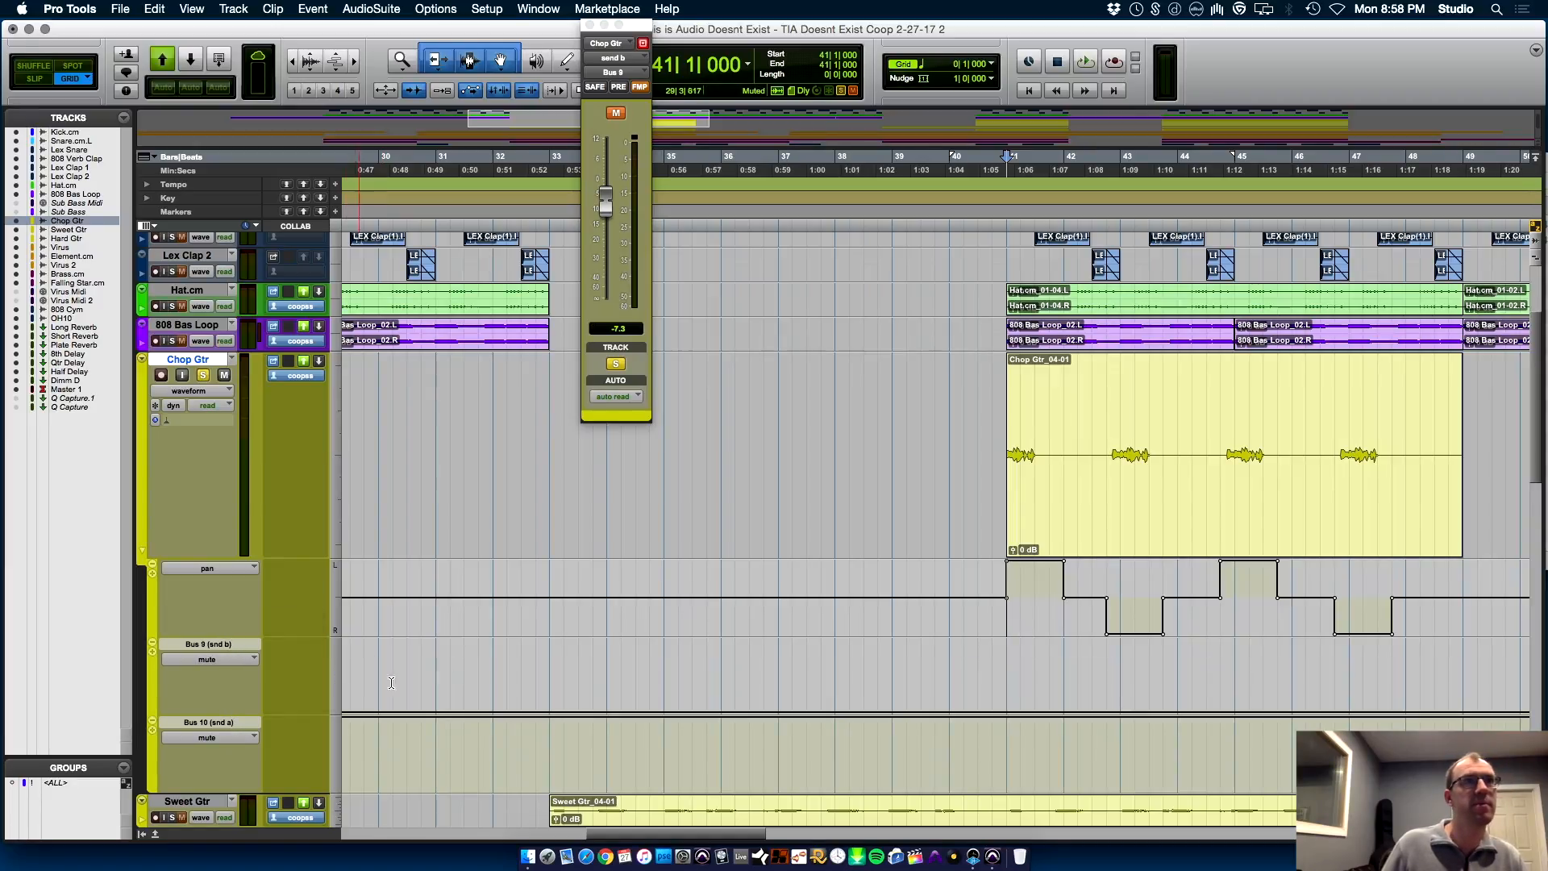
key(super+equal)
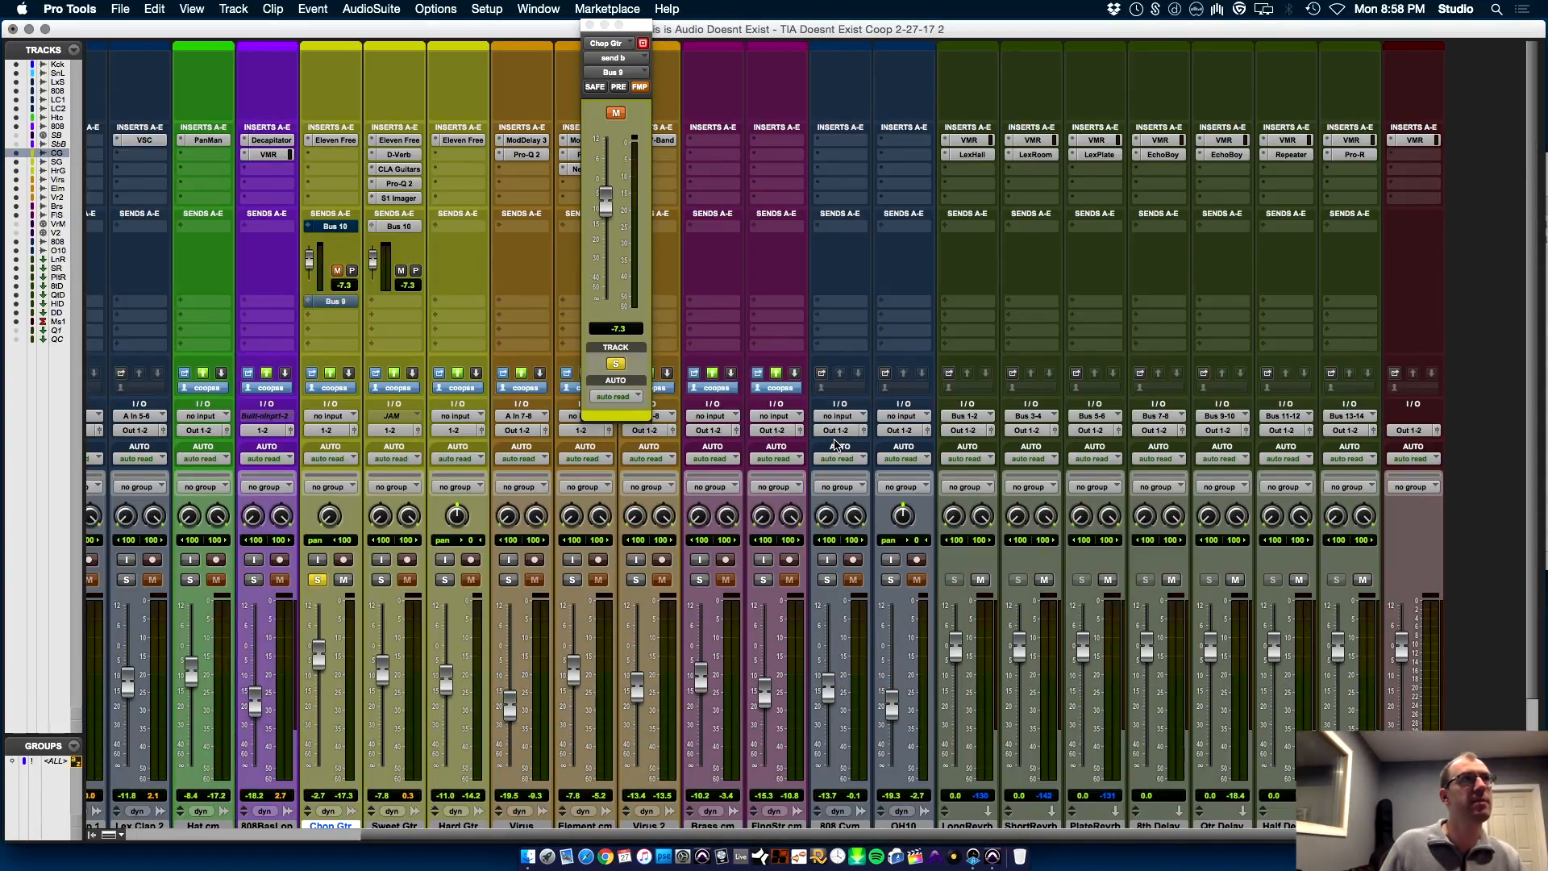
key(super+equal)
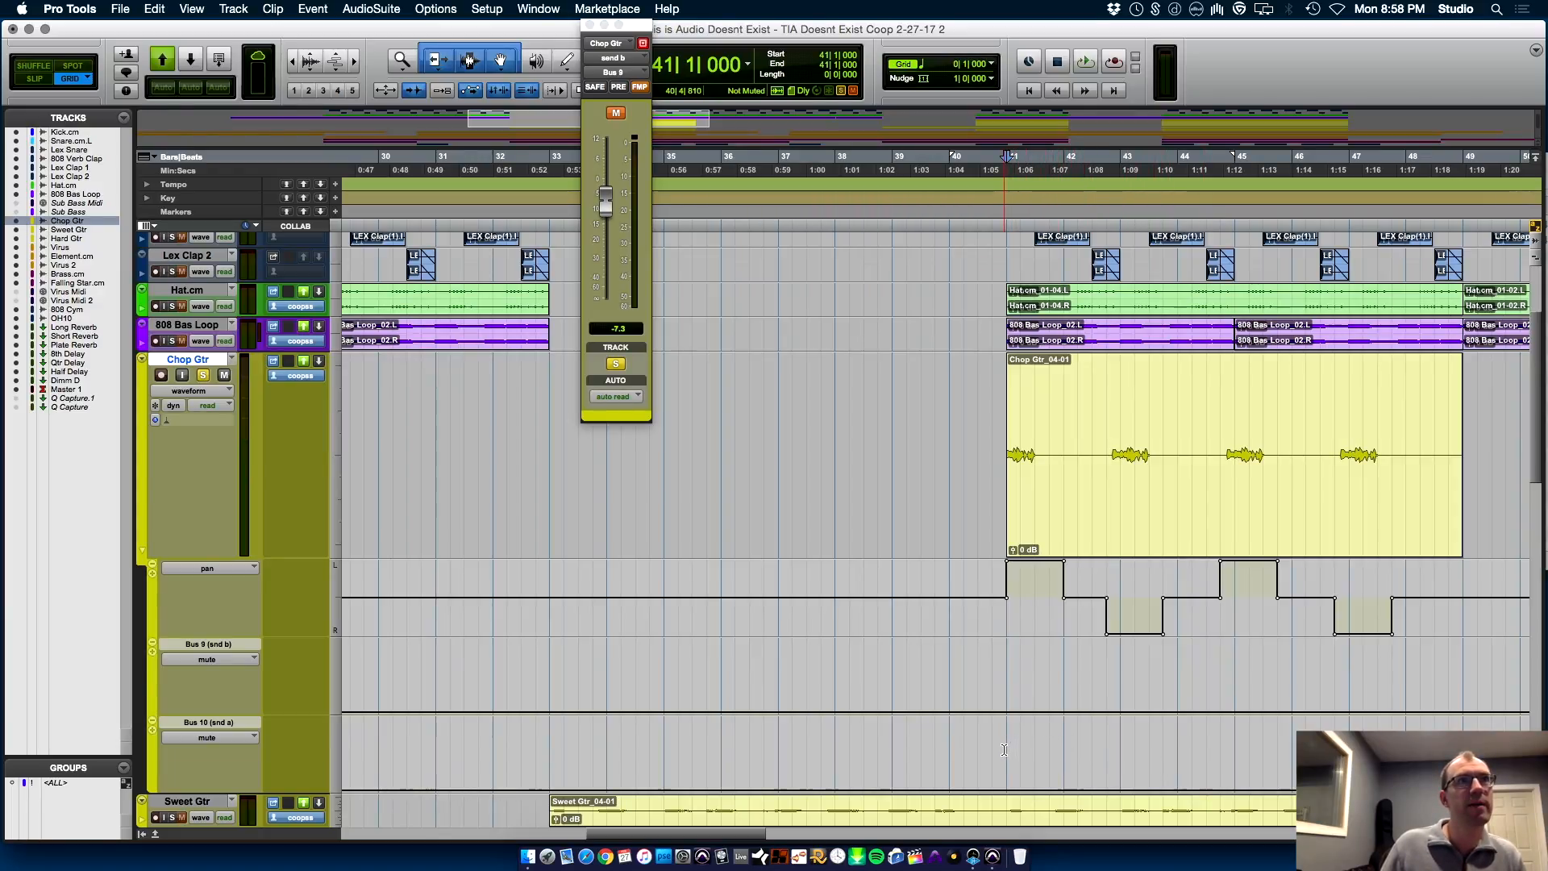
Step: Automate Chop Gtr's send mutes so Bus 10 is unmuted on the left-panned chops and Bus 9 on the right-panned chops
drag(1004, 749, 1152, 464)
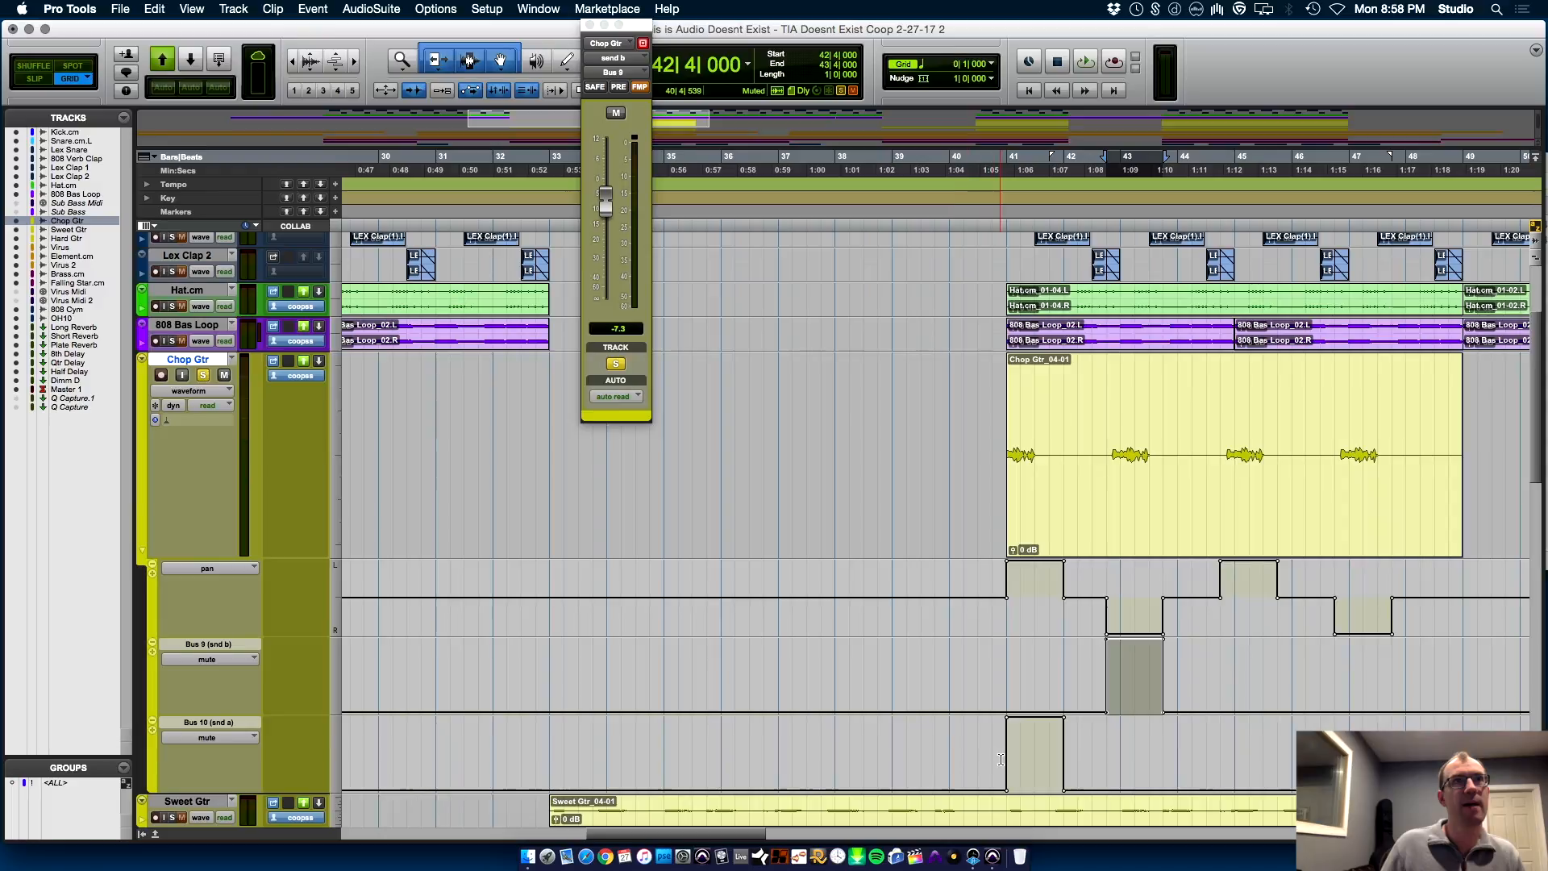
drag(1001, 759, 1205, 661)
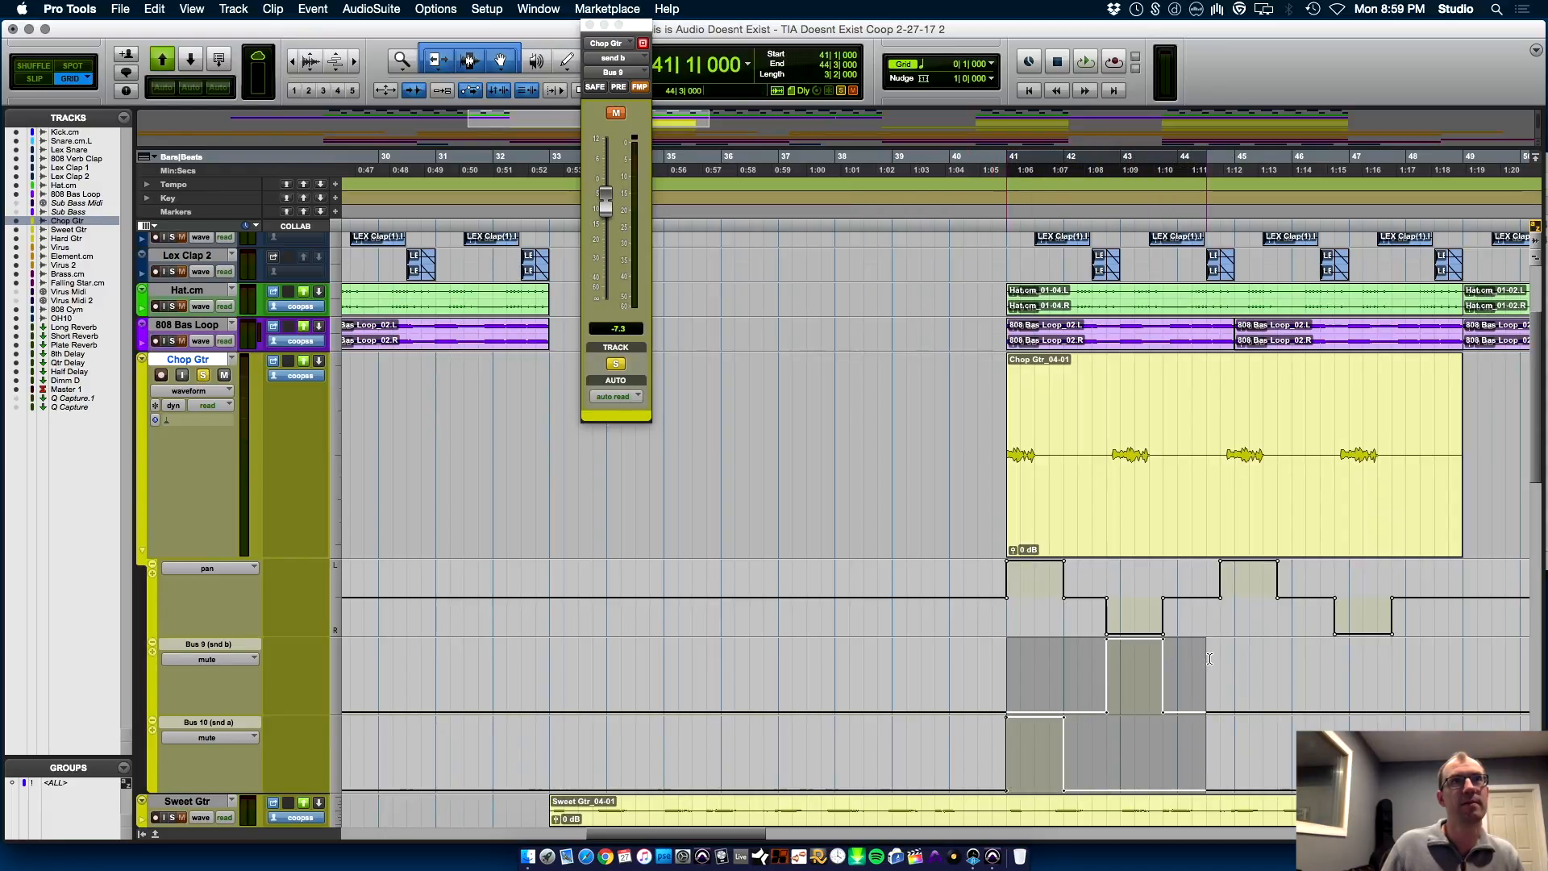
click(1217, 748)
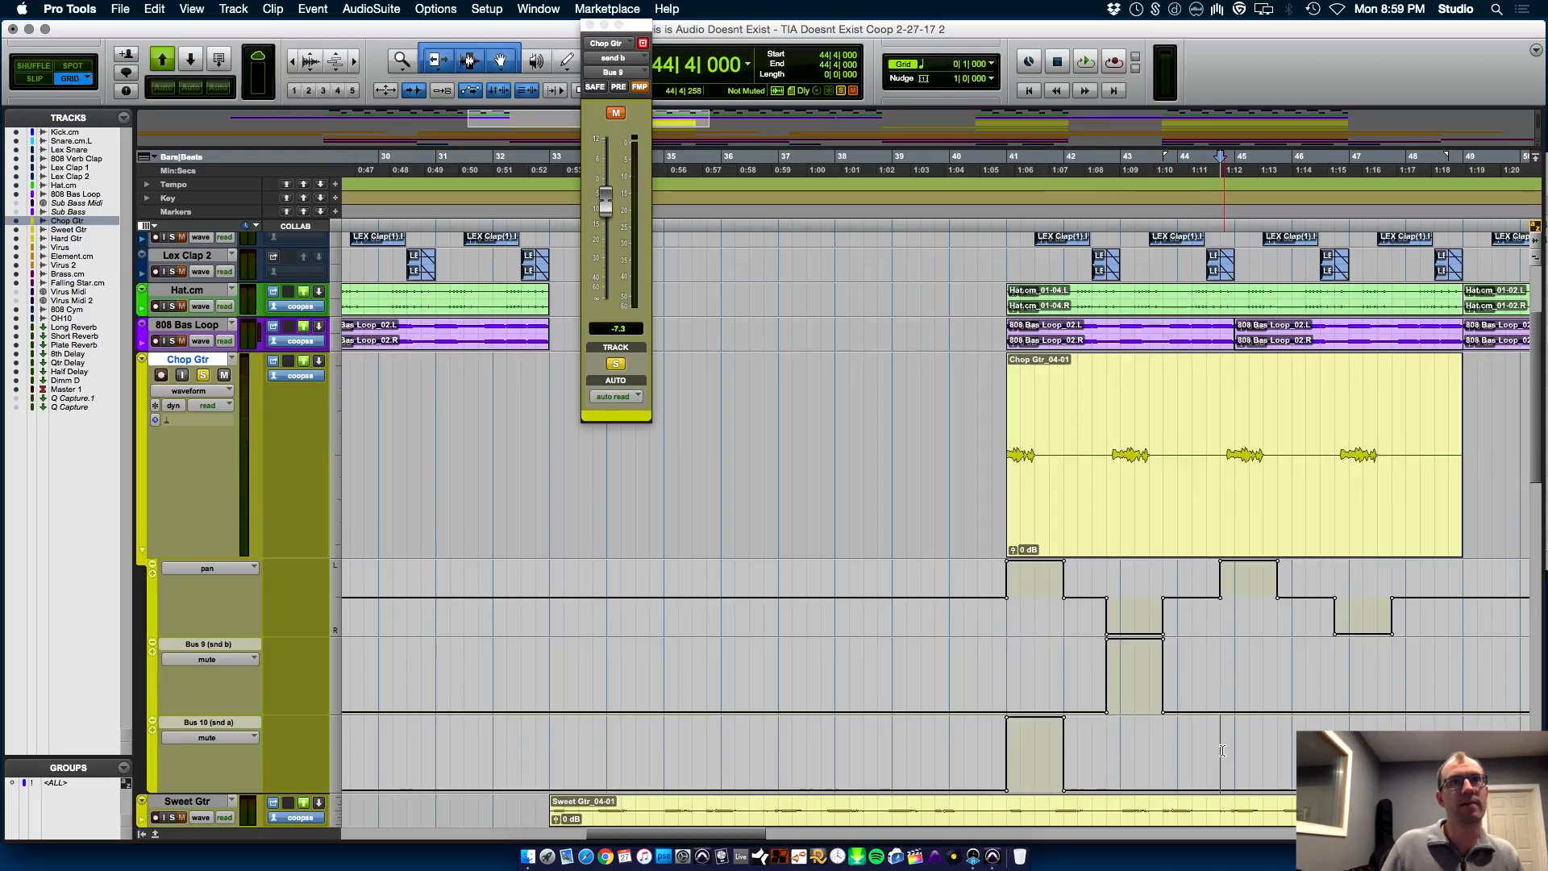
drag(1221, 750, 1291, 748)
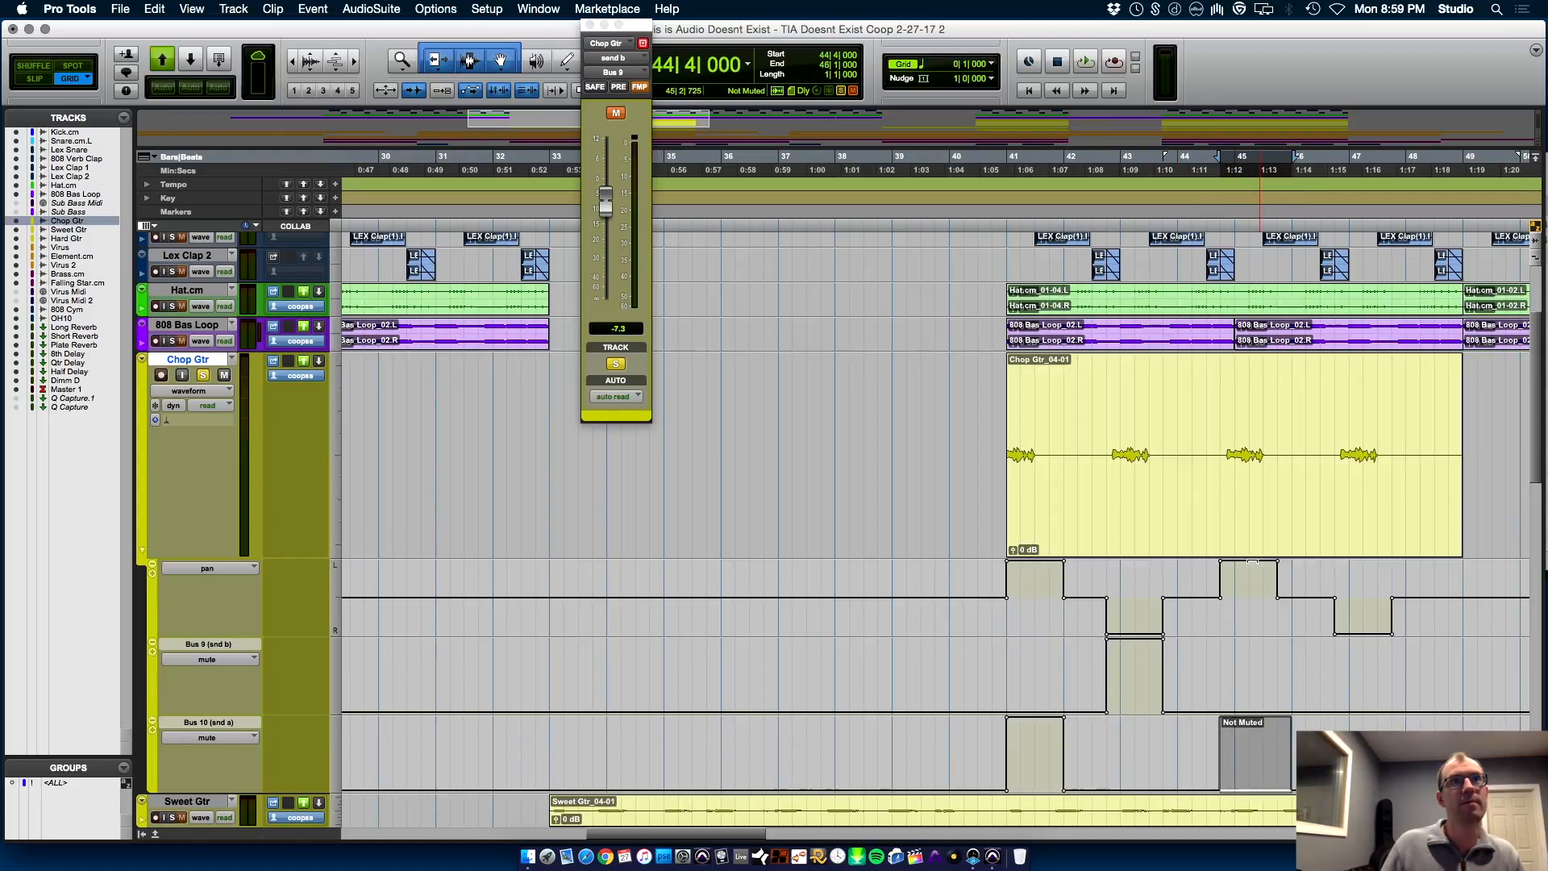
drag(1334, 680, 1359, 452)
Step: Play back Chop Gtr in solo from bar 41, and unsolo it to hear it in the full mix from 39|4
click(1006, 676)
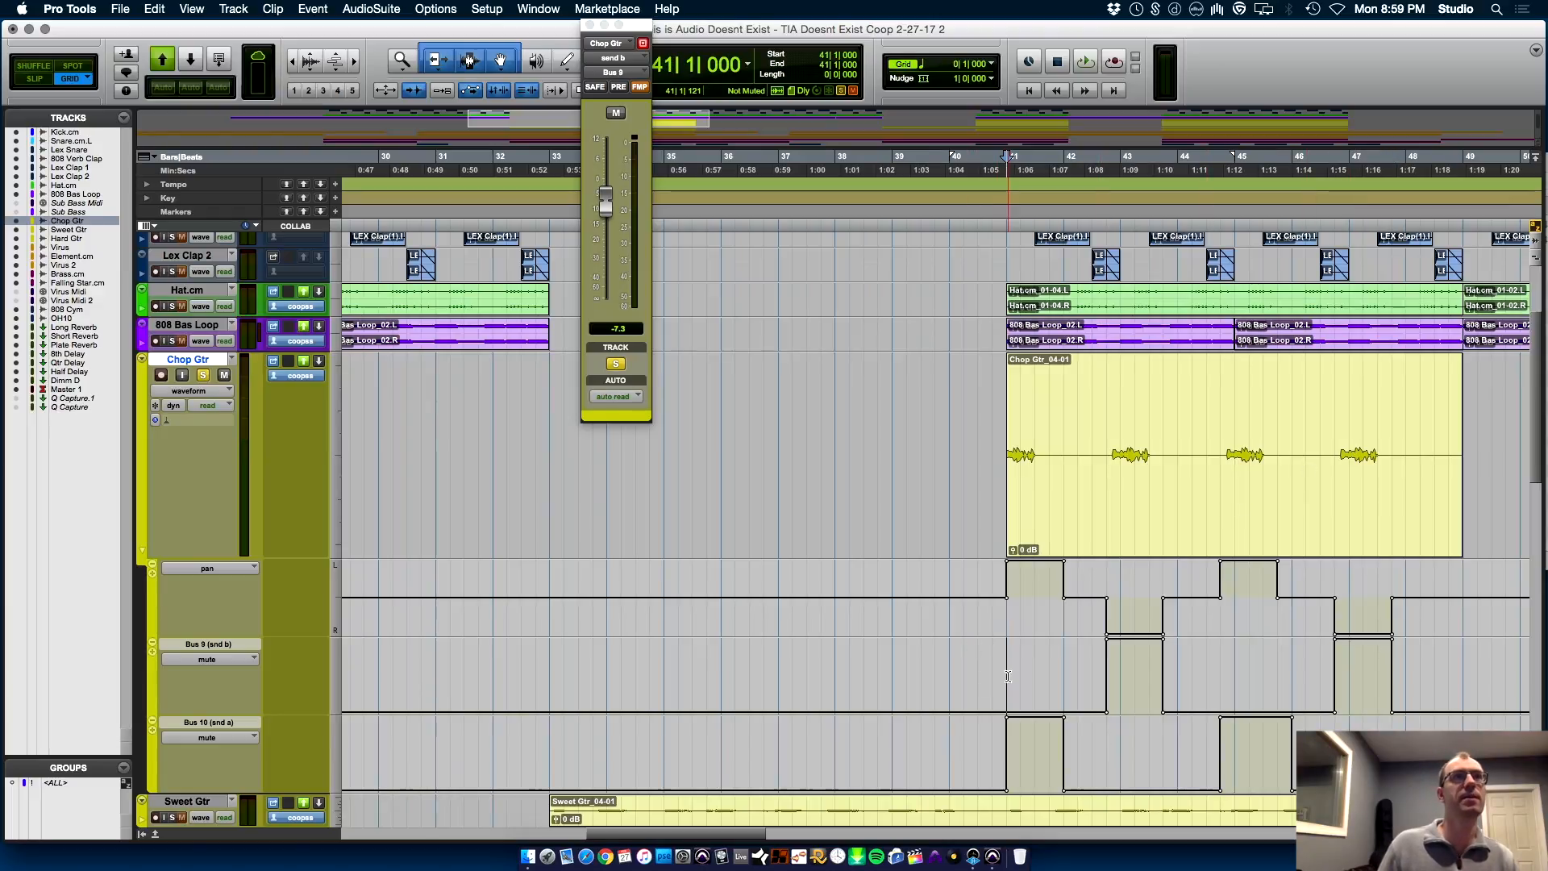
key(space)
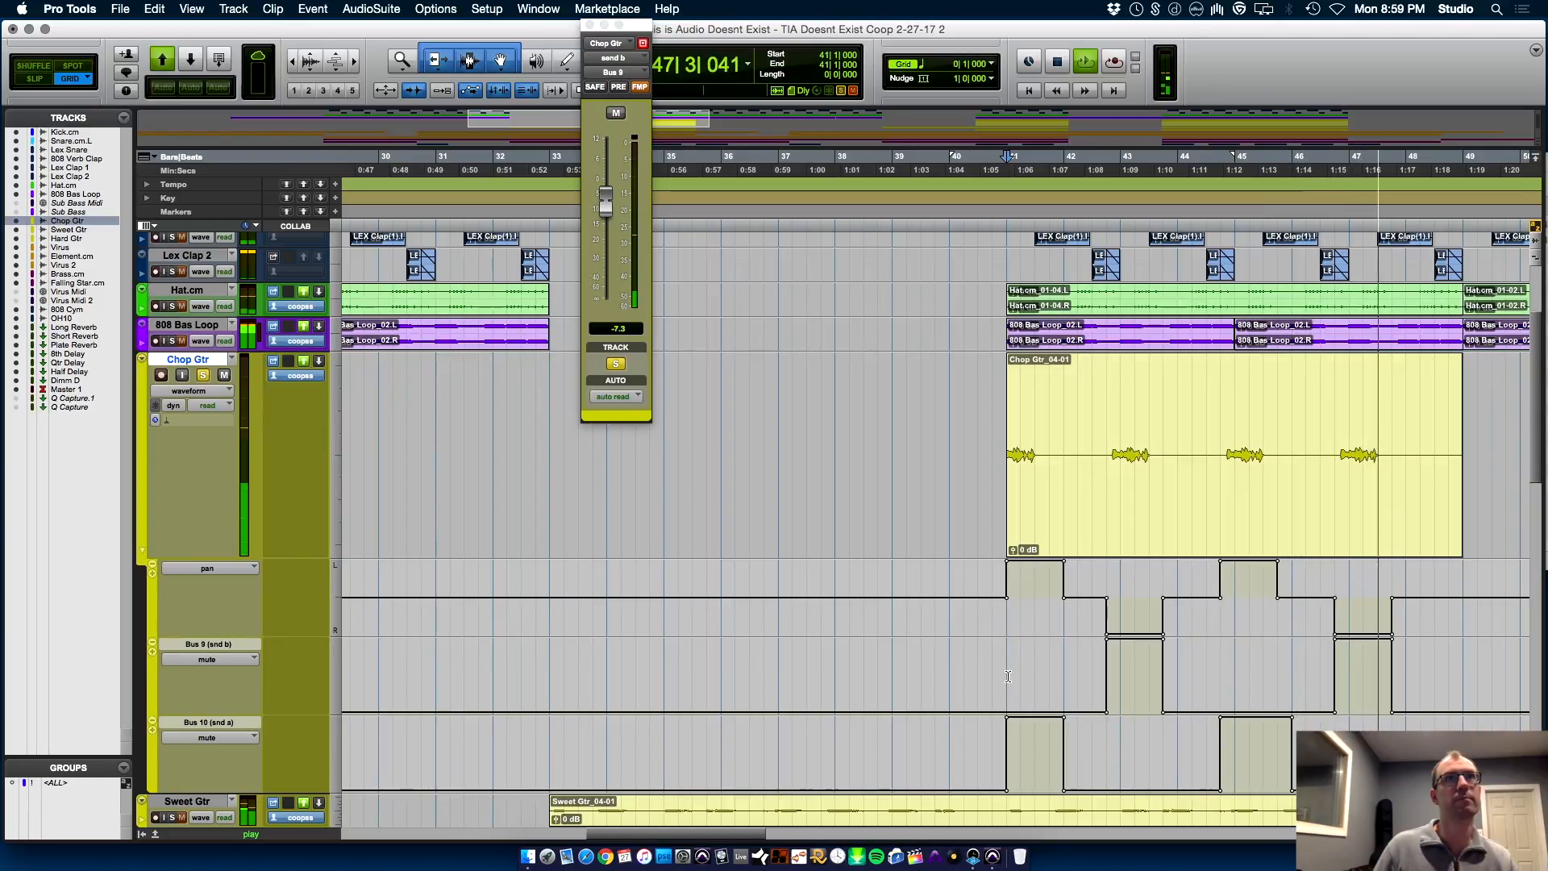
key(space)
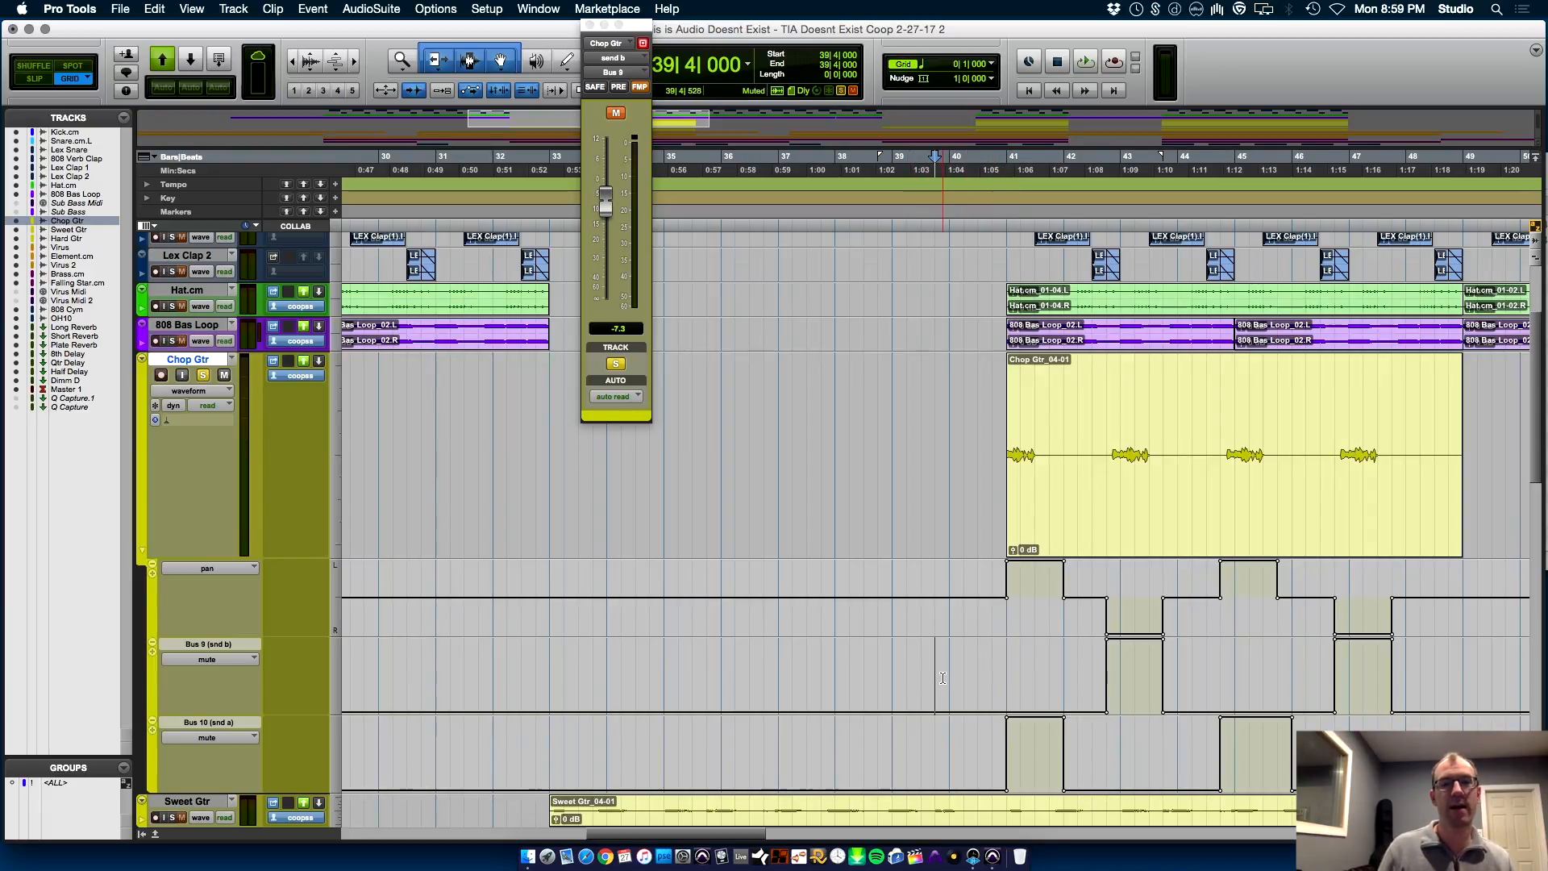
key(space)
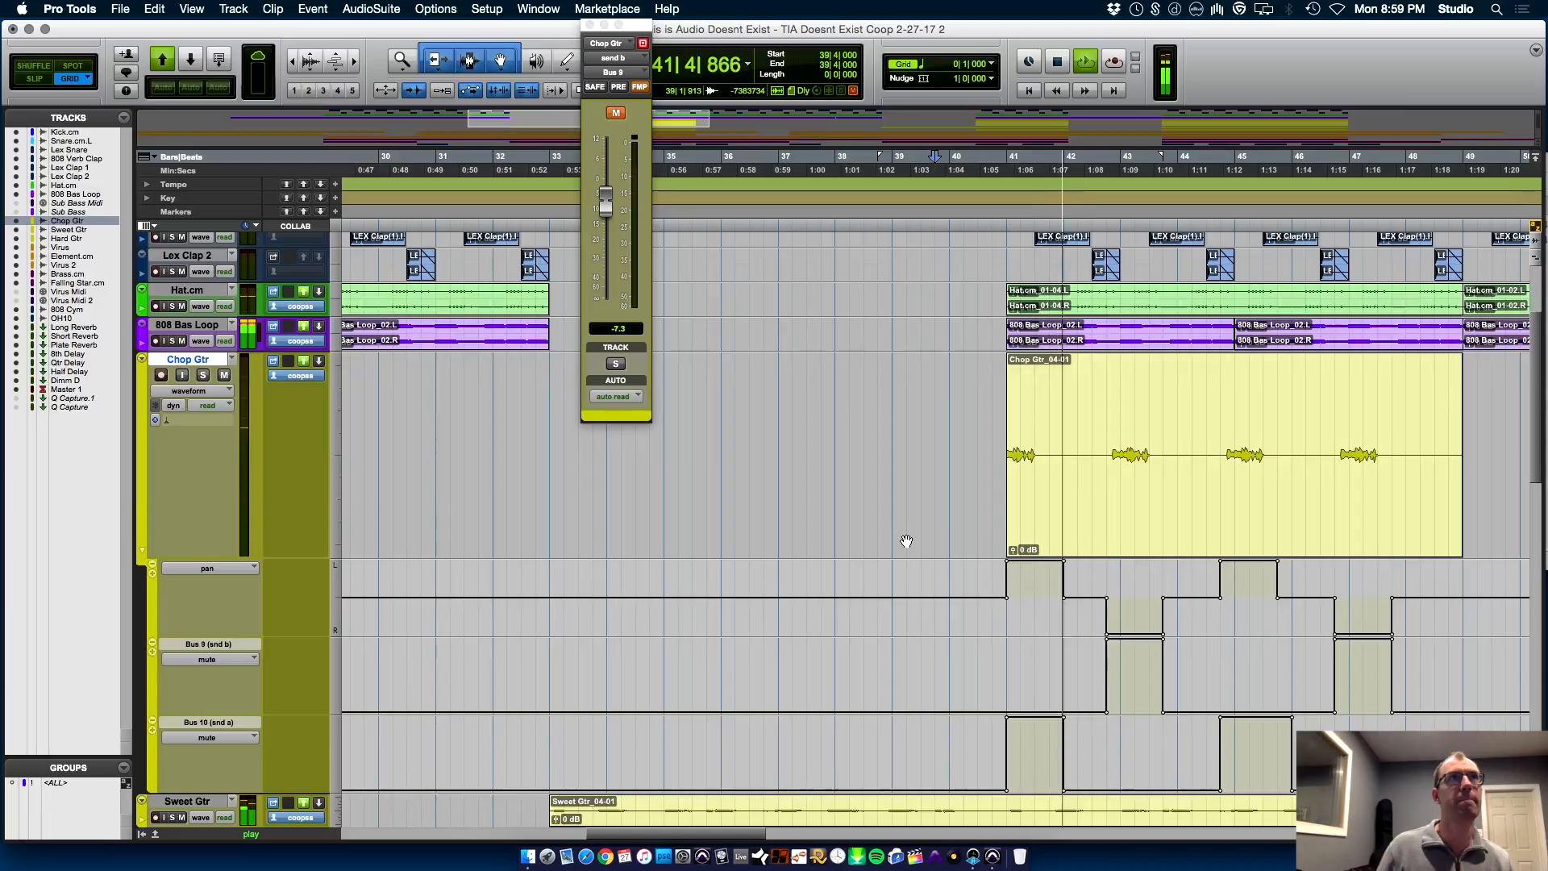
Step: Insert the Waves SSLEQ (mono) in Chop Gtr's second insert slot, below Eleven Free
key(super+equal)
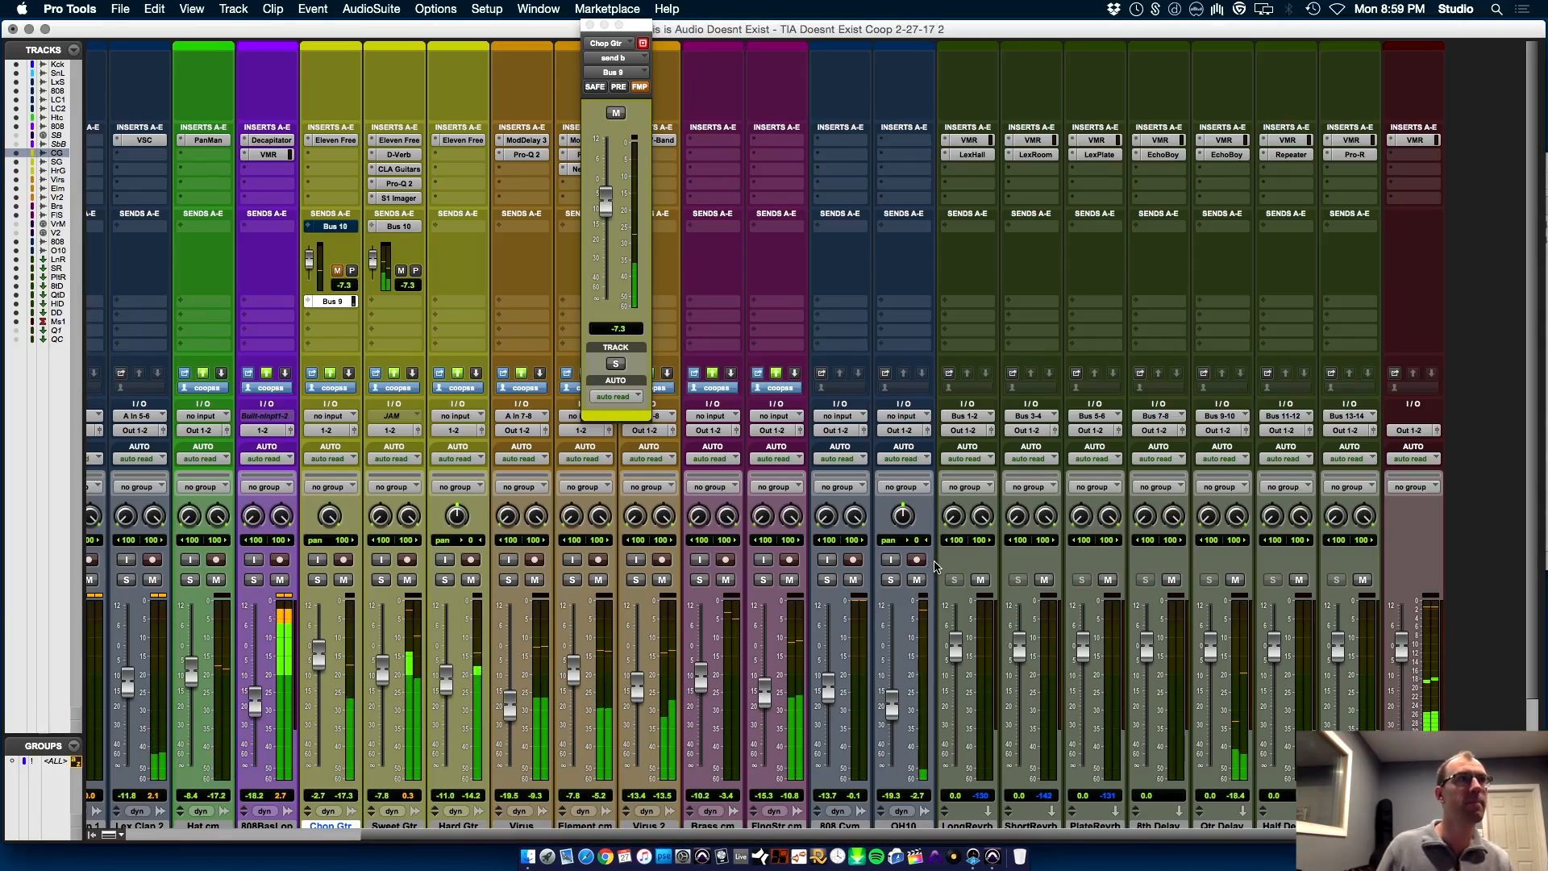
click(332, 152)
mouse_move(404, 229)
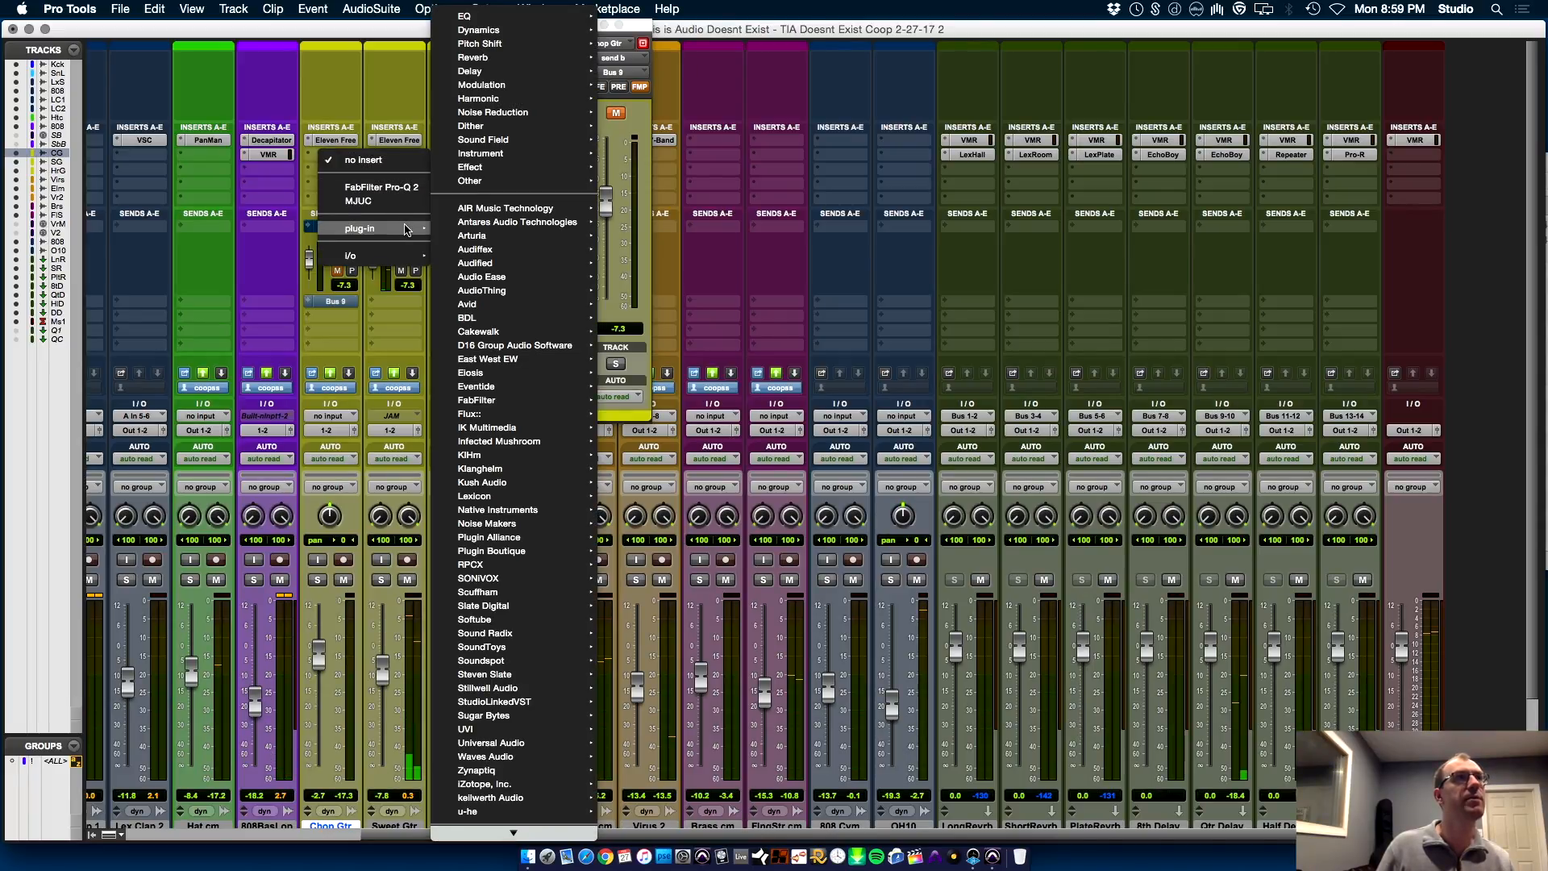
mouse_move(516, 756)
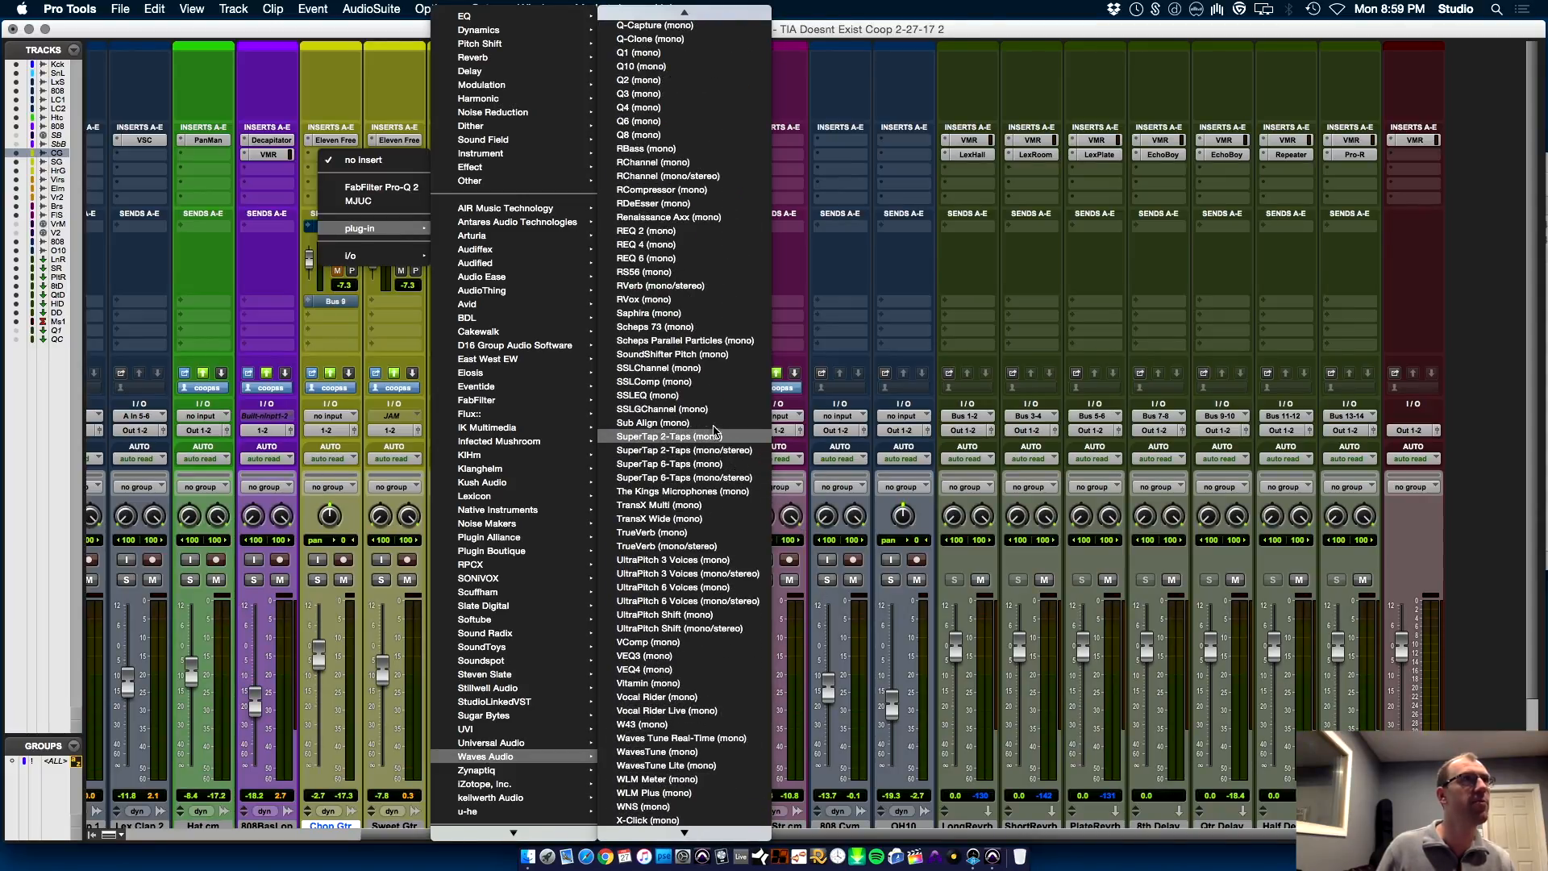
click(699, 395)
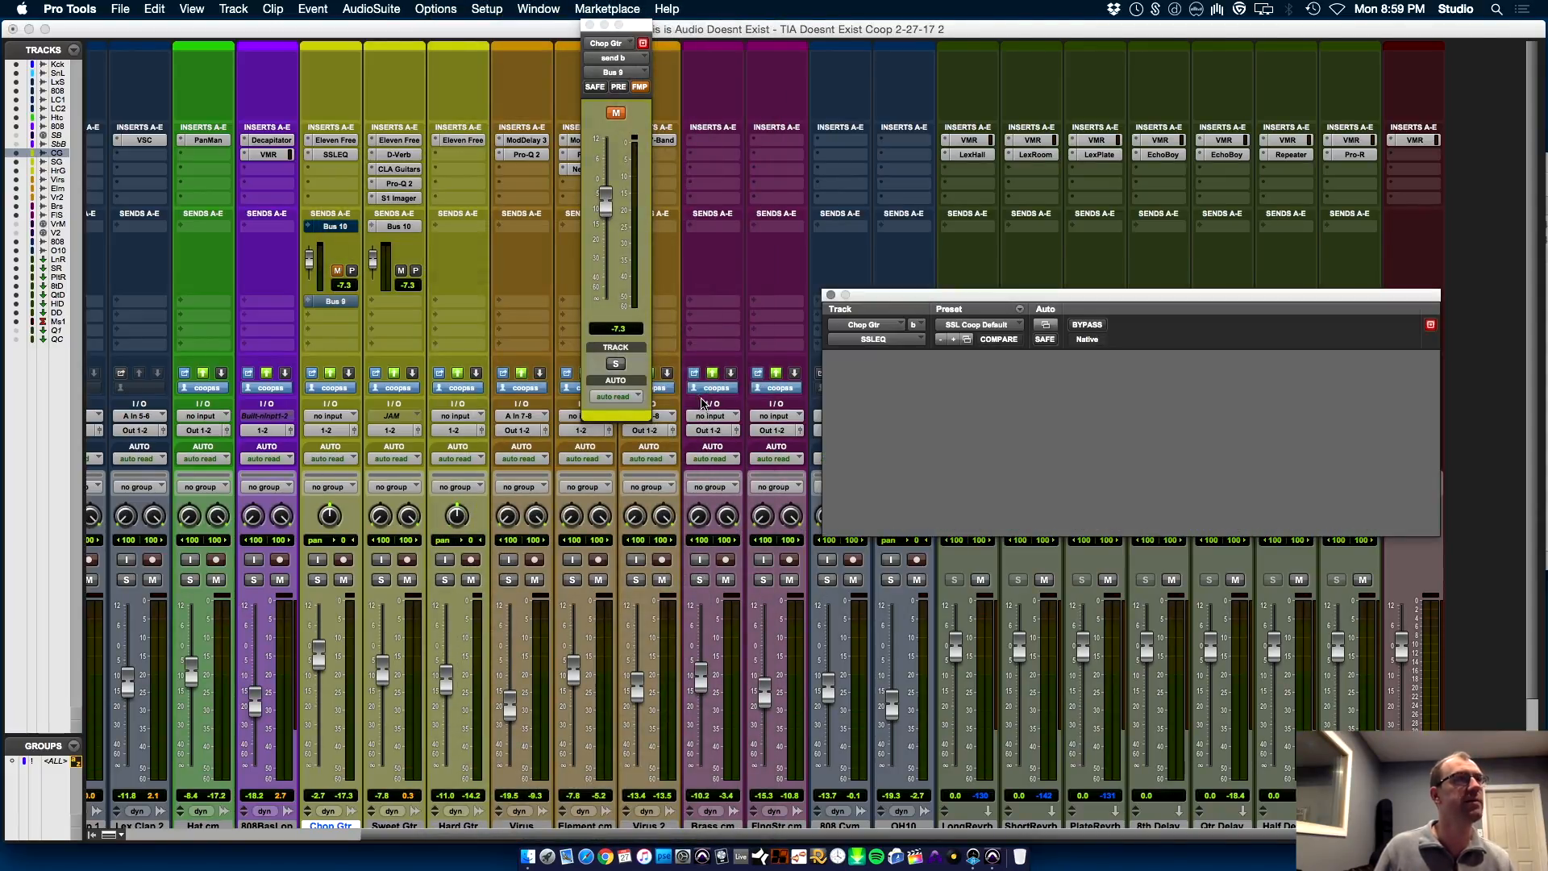
Step: Play the mix, adjust the SSLEQ's high-mid and high bands on Chop Gtr, and lower the track's fader to -8.7 dB
key(space)
drag(1184, 406, 1184, 374)
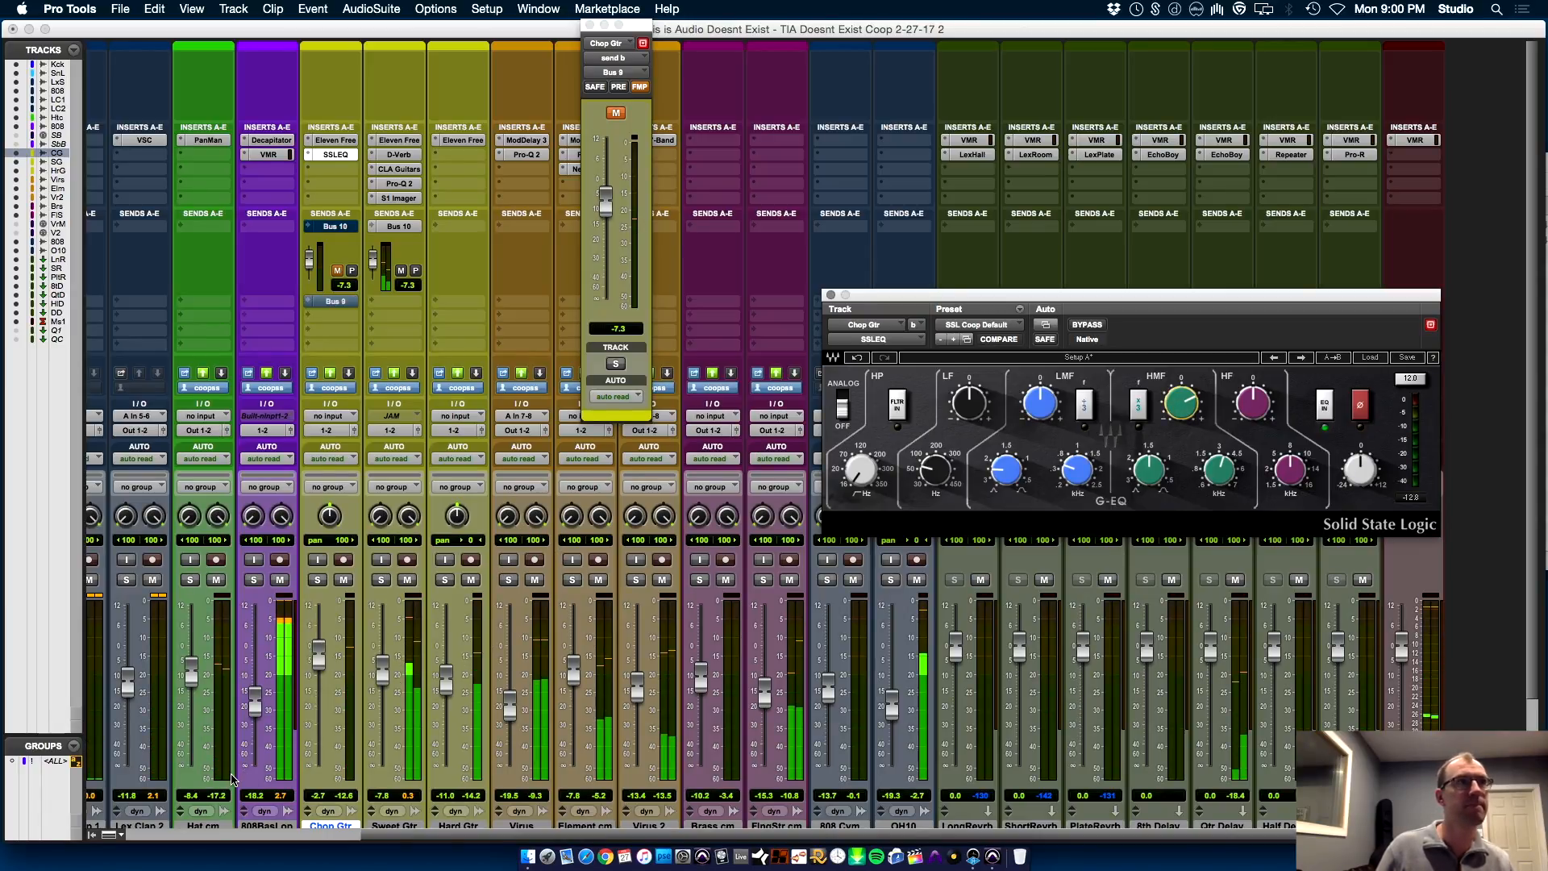
drag(324, 656, 324, 677)
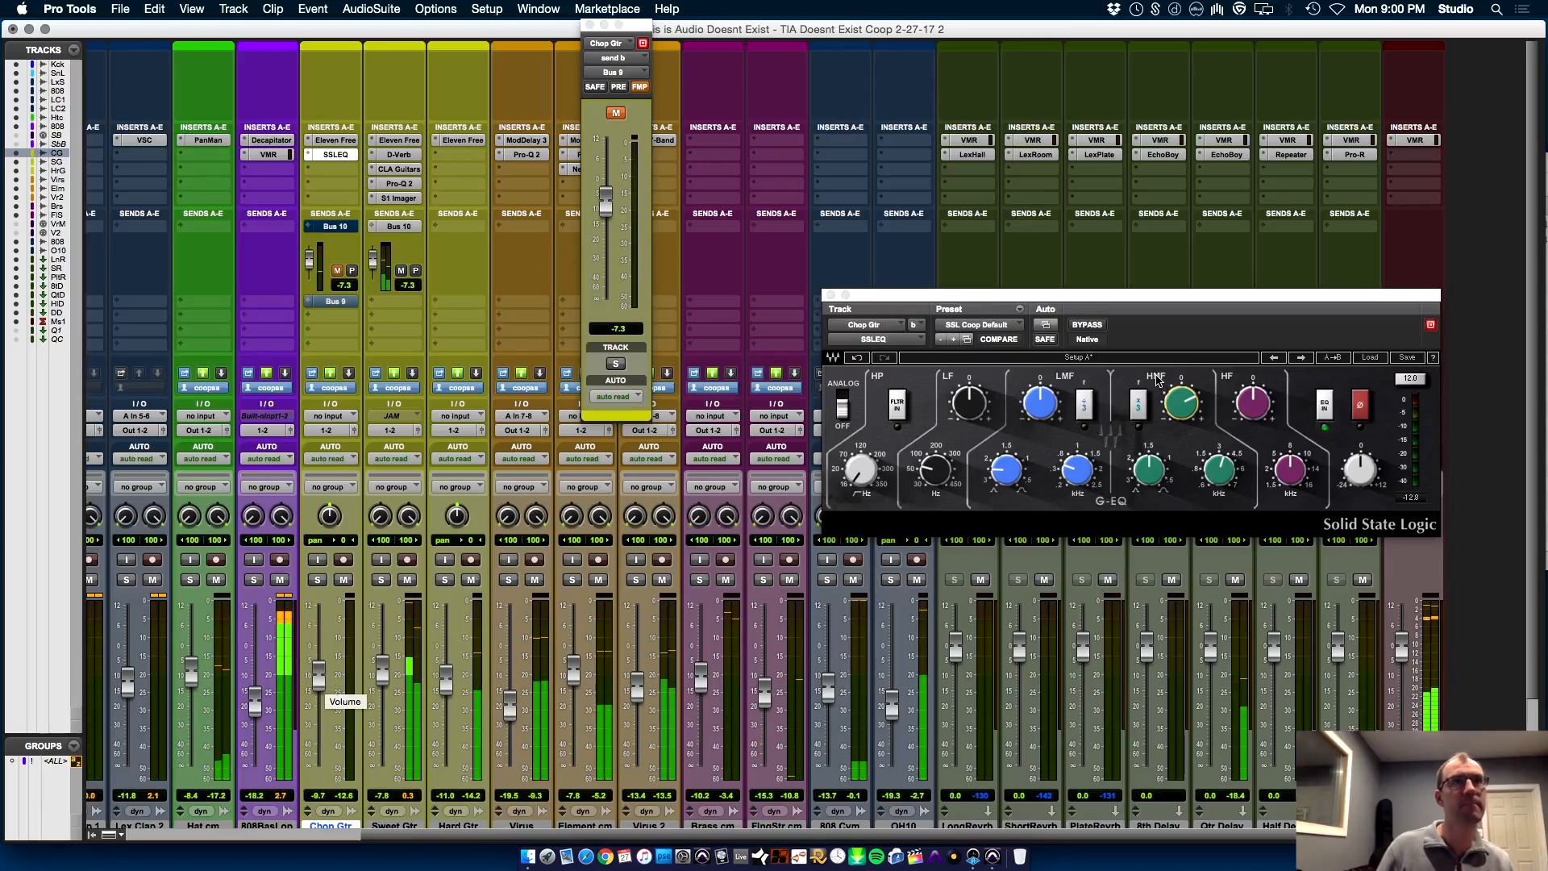
drag(1290, 471, 1290, 419)
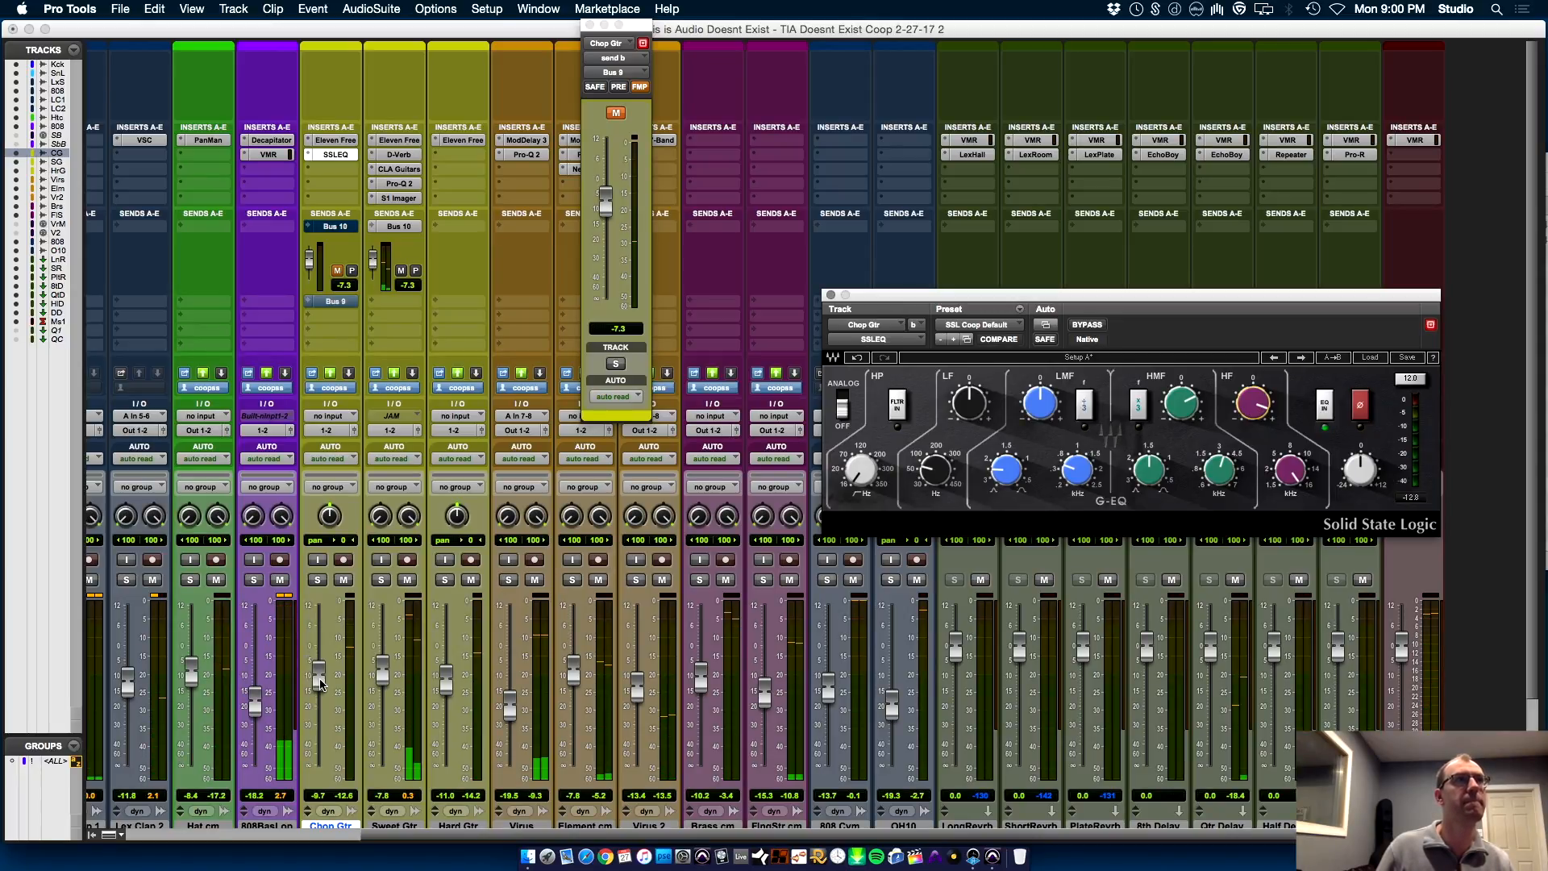
Step: Fine-tune Chop Gtr's fader against the full mix, leaving it at -8.9 dB
click(319, 676)
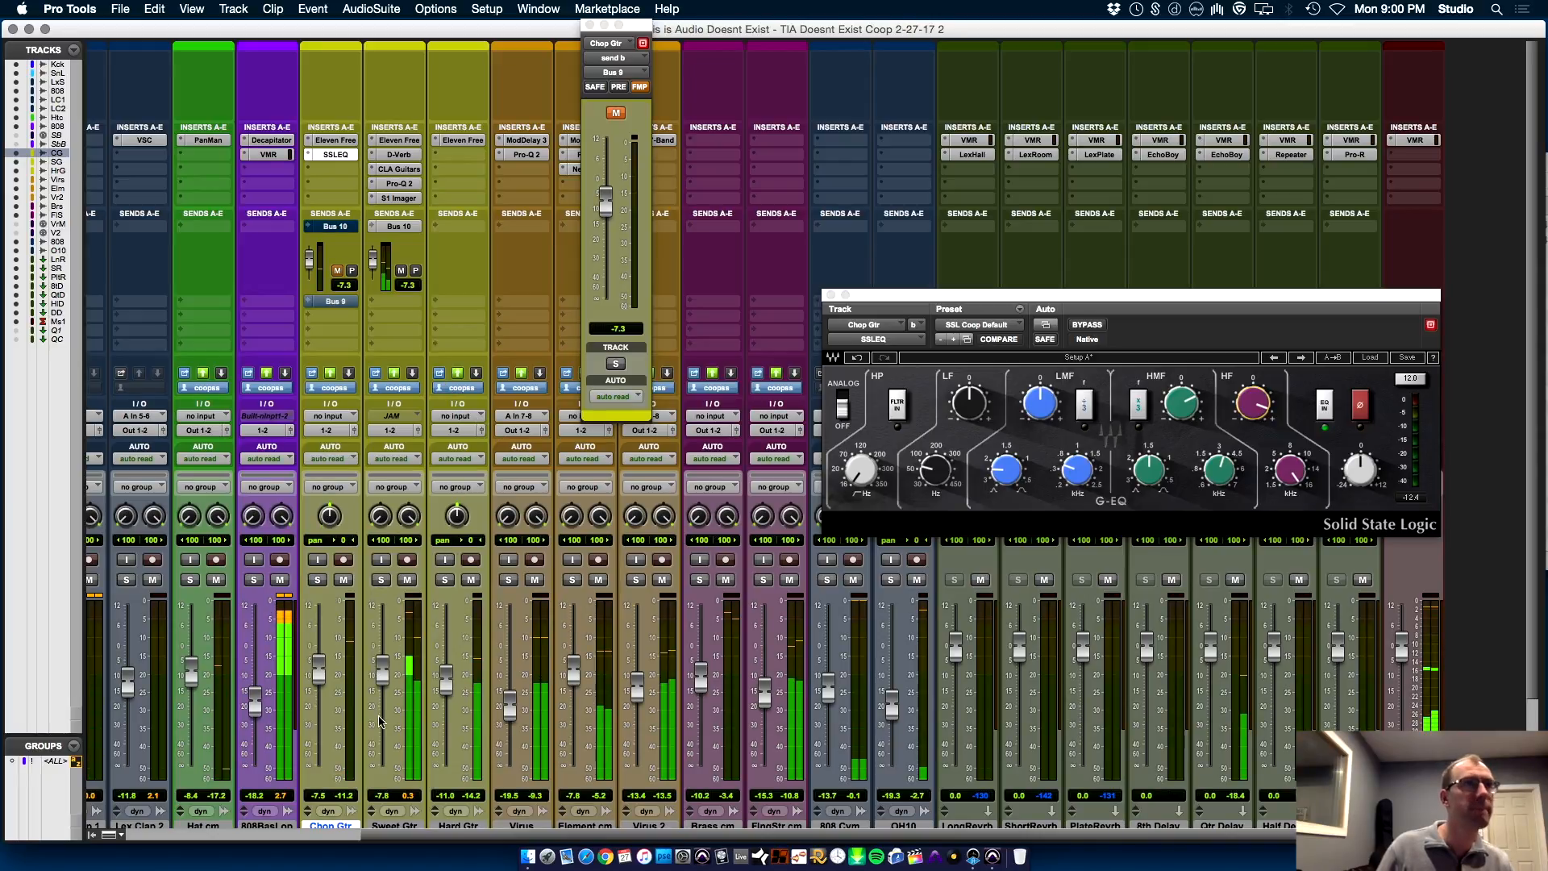
drag(316, 680, 315, 674)
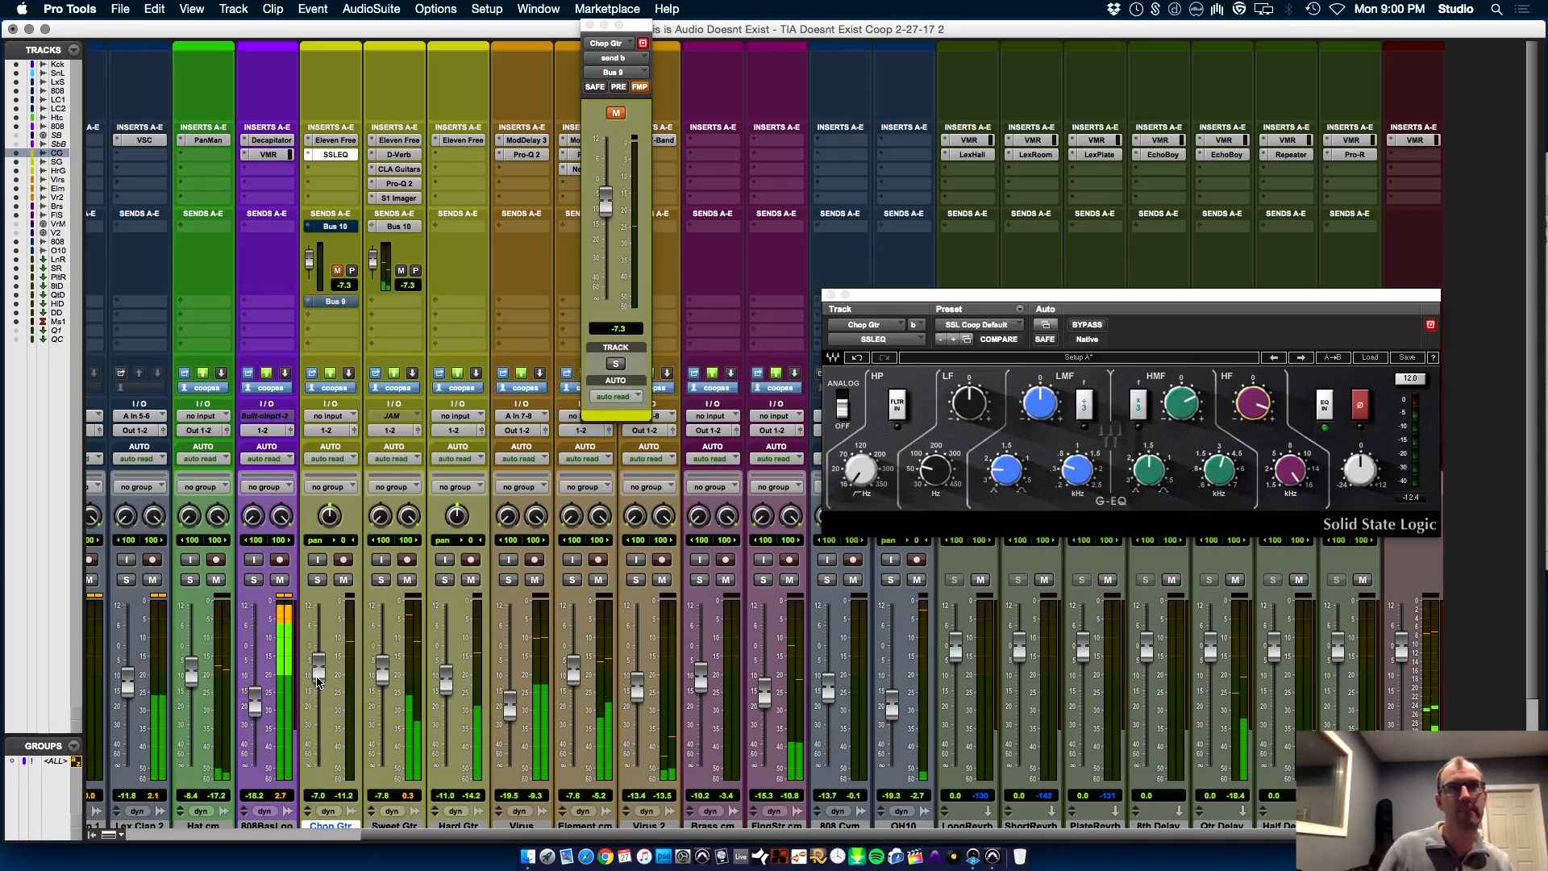
drag(317, 679, 317, 682)
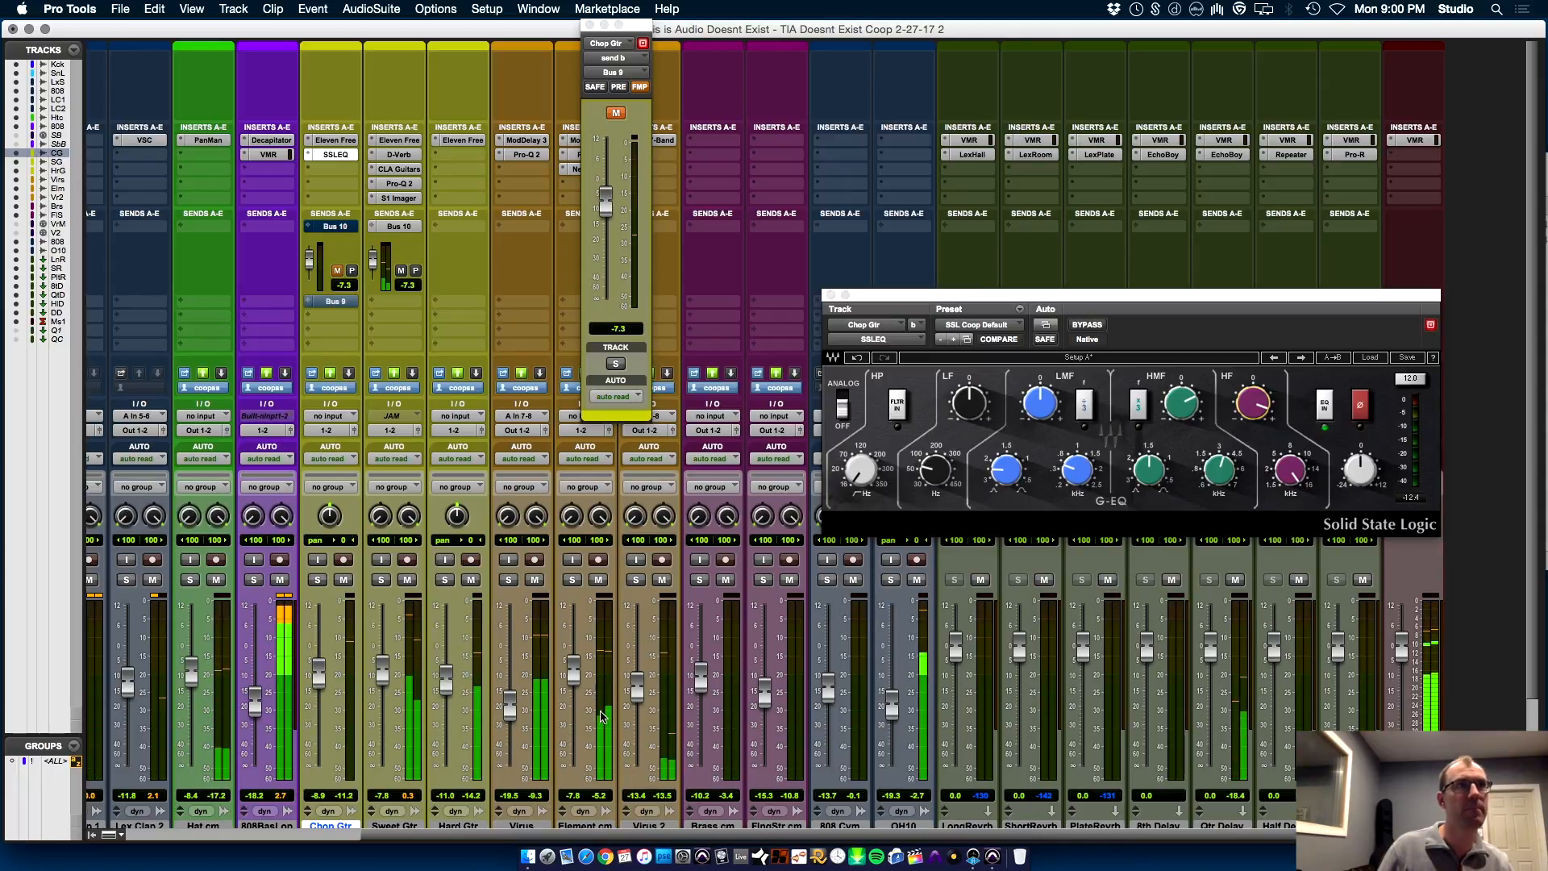
key(super+equal)
key(super+equal)
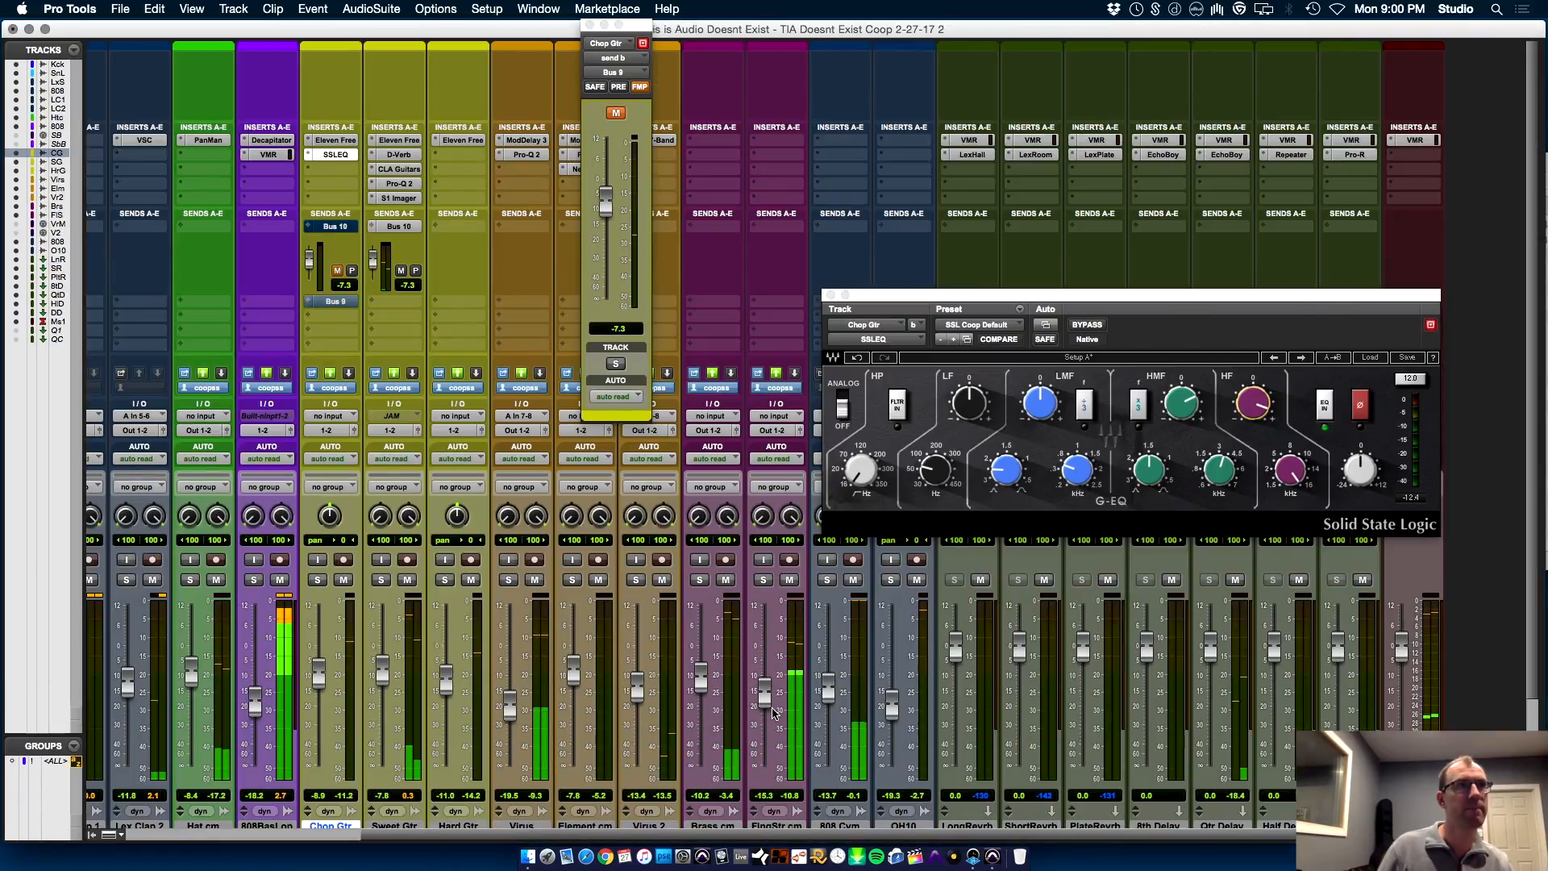
Step: Solo Hard Gtr and insert AIR Stereo Width (mono) in its second insert slot
click(446, 579)
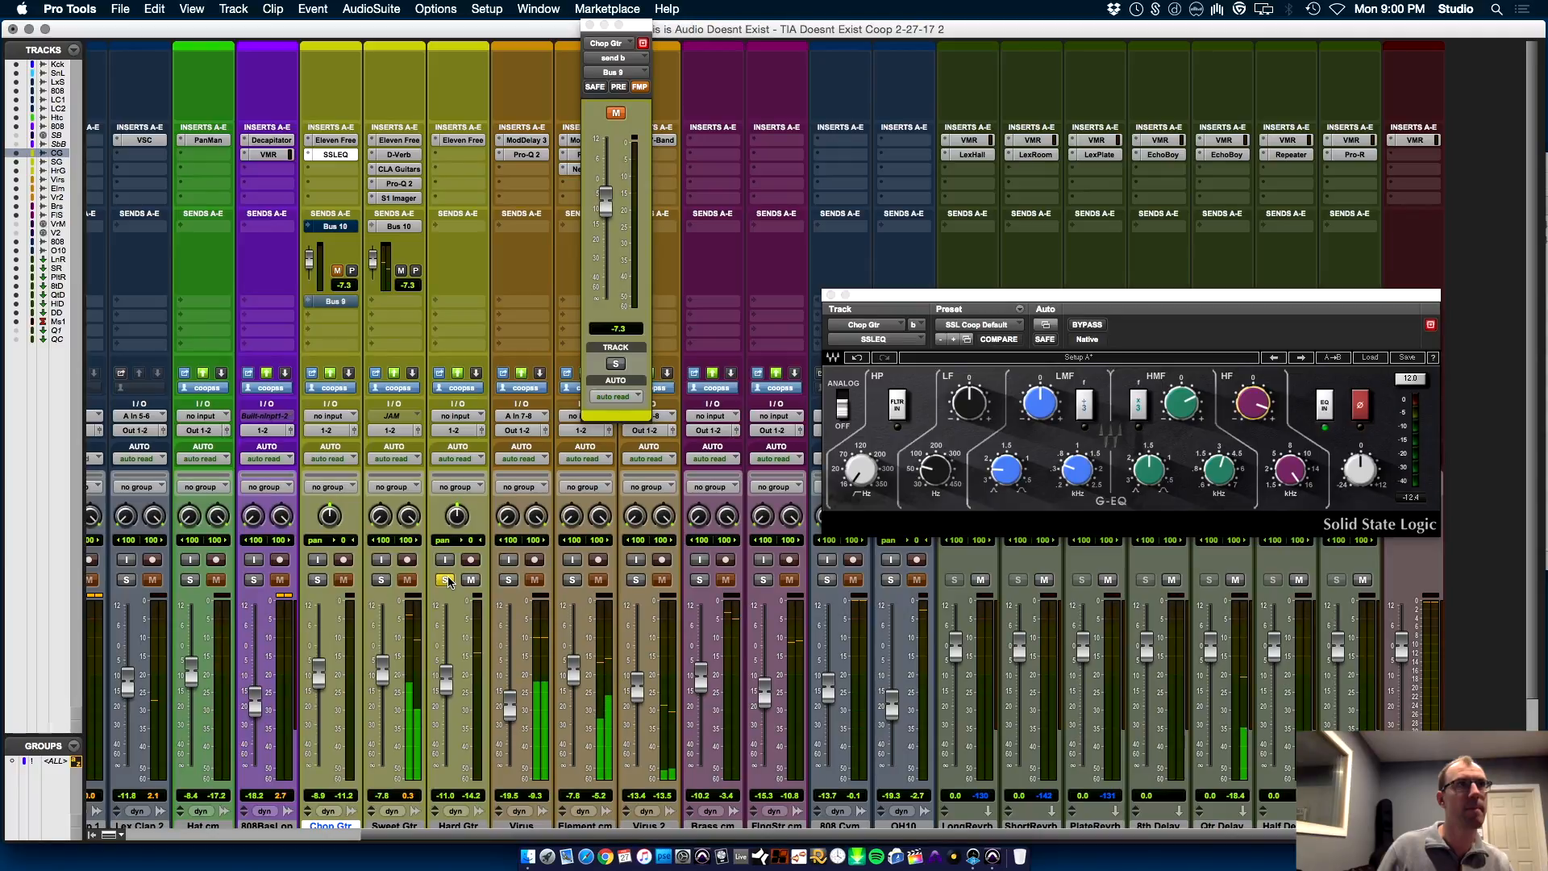
click(460, 154)
mouse_move(508, 228)
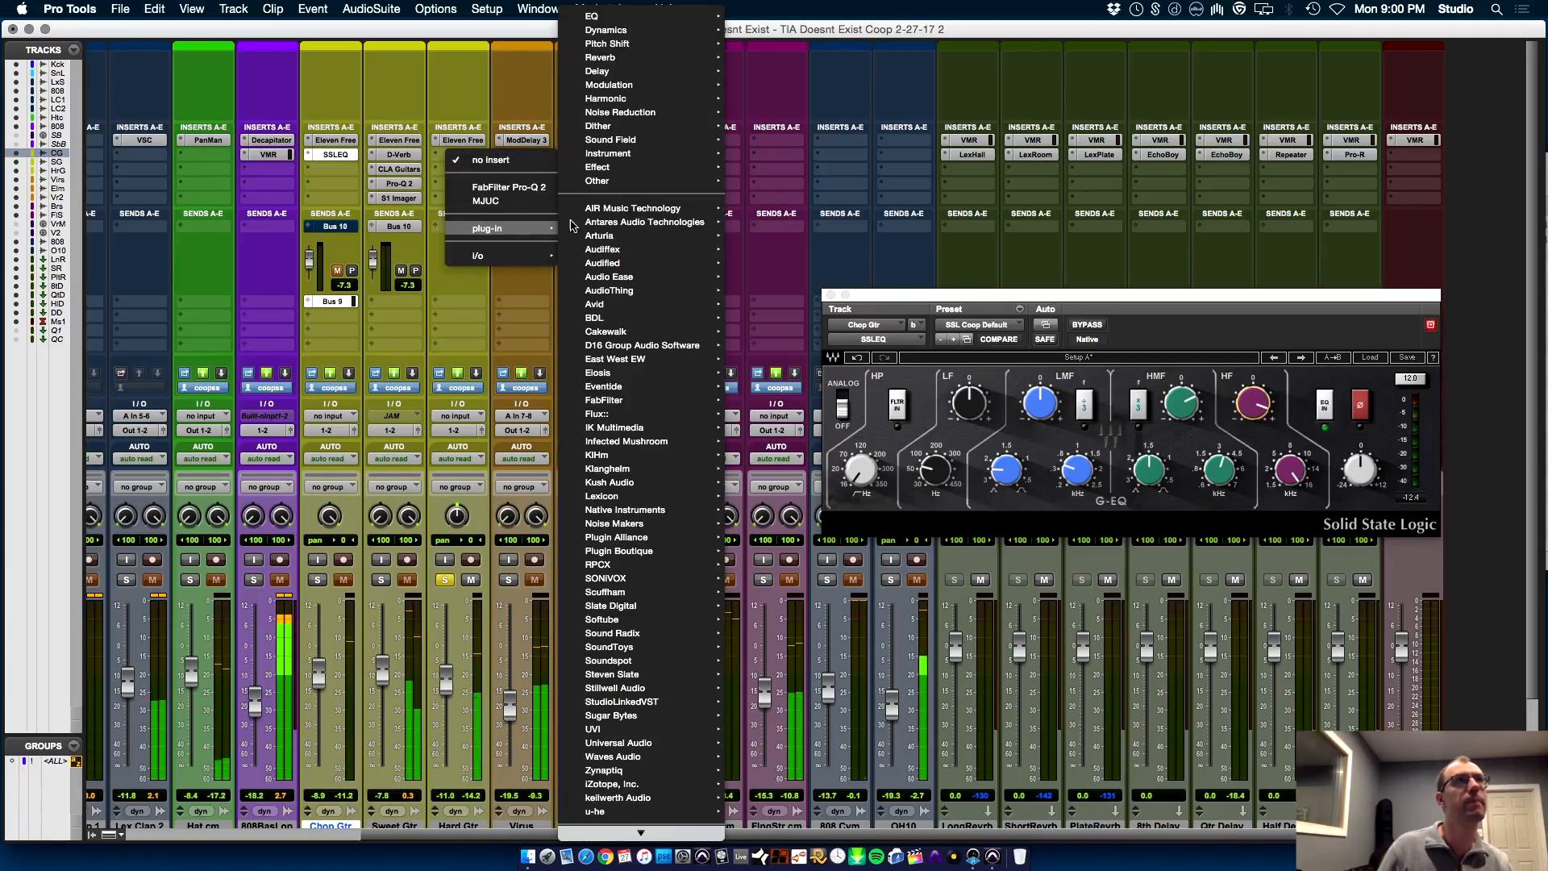
mouse_move(649, 144)
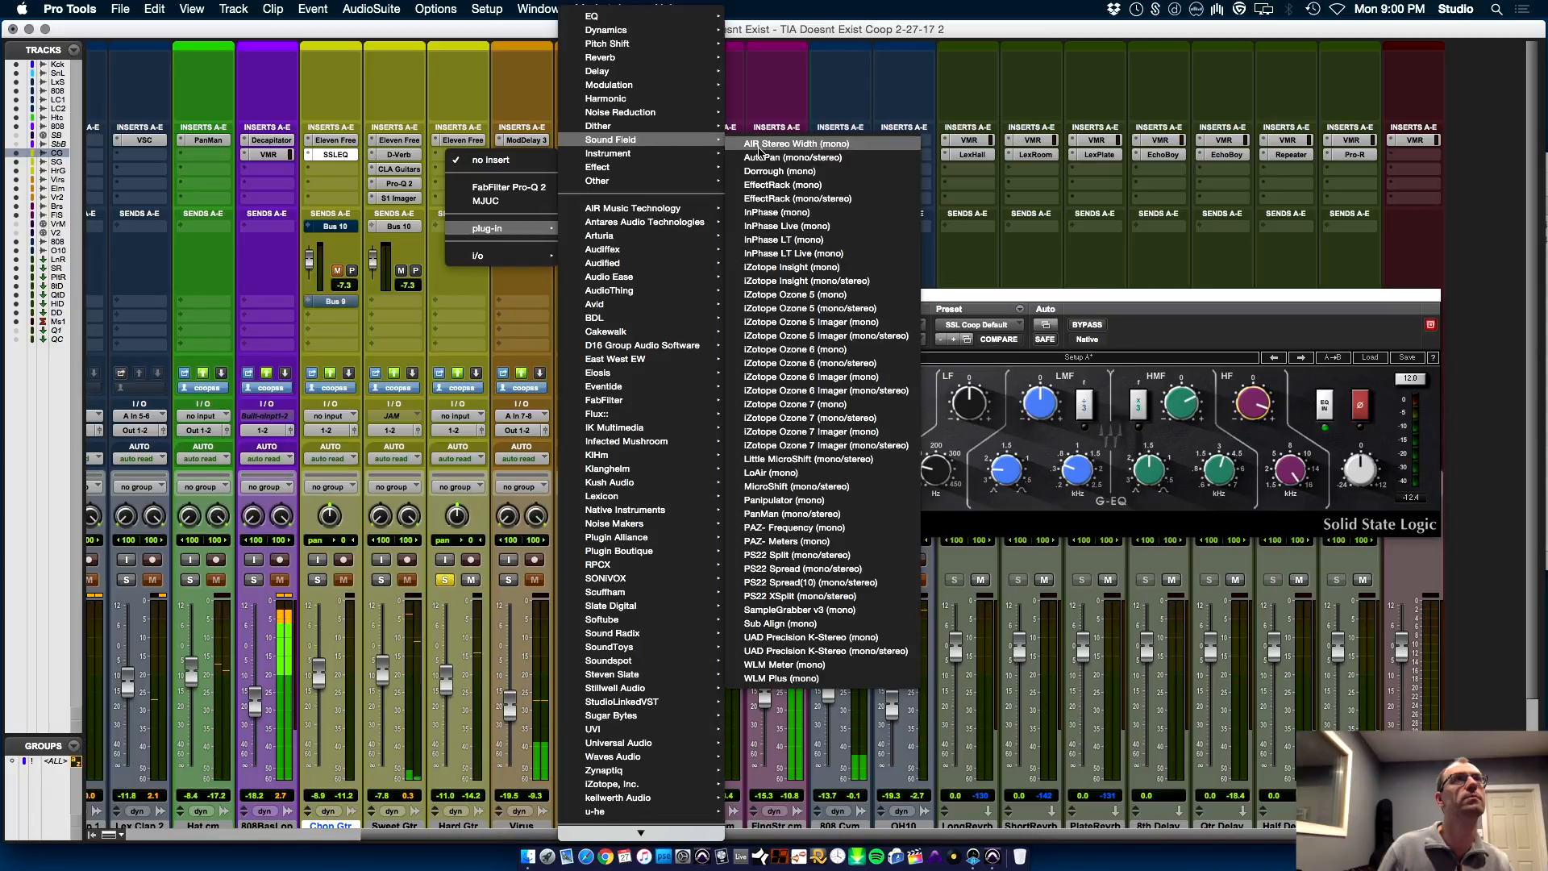
click(759, 148)
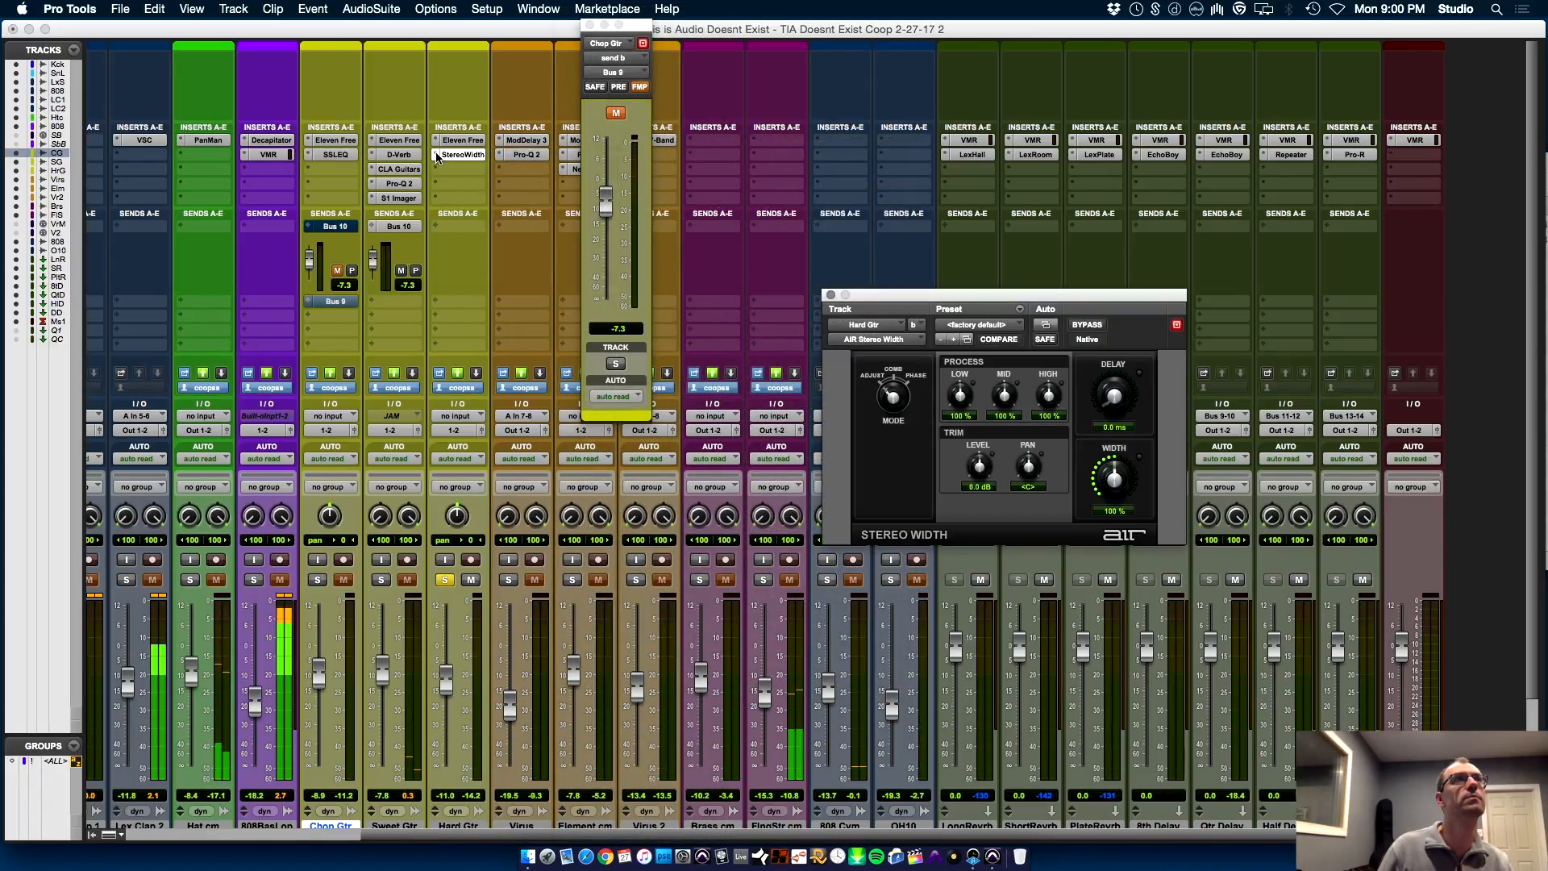
Step: Replace AIR Stereo Width on Hard Gtr with MicroShift (mono/stereo)
click(438, 156)
mouse_move(438, 156)
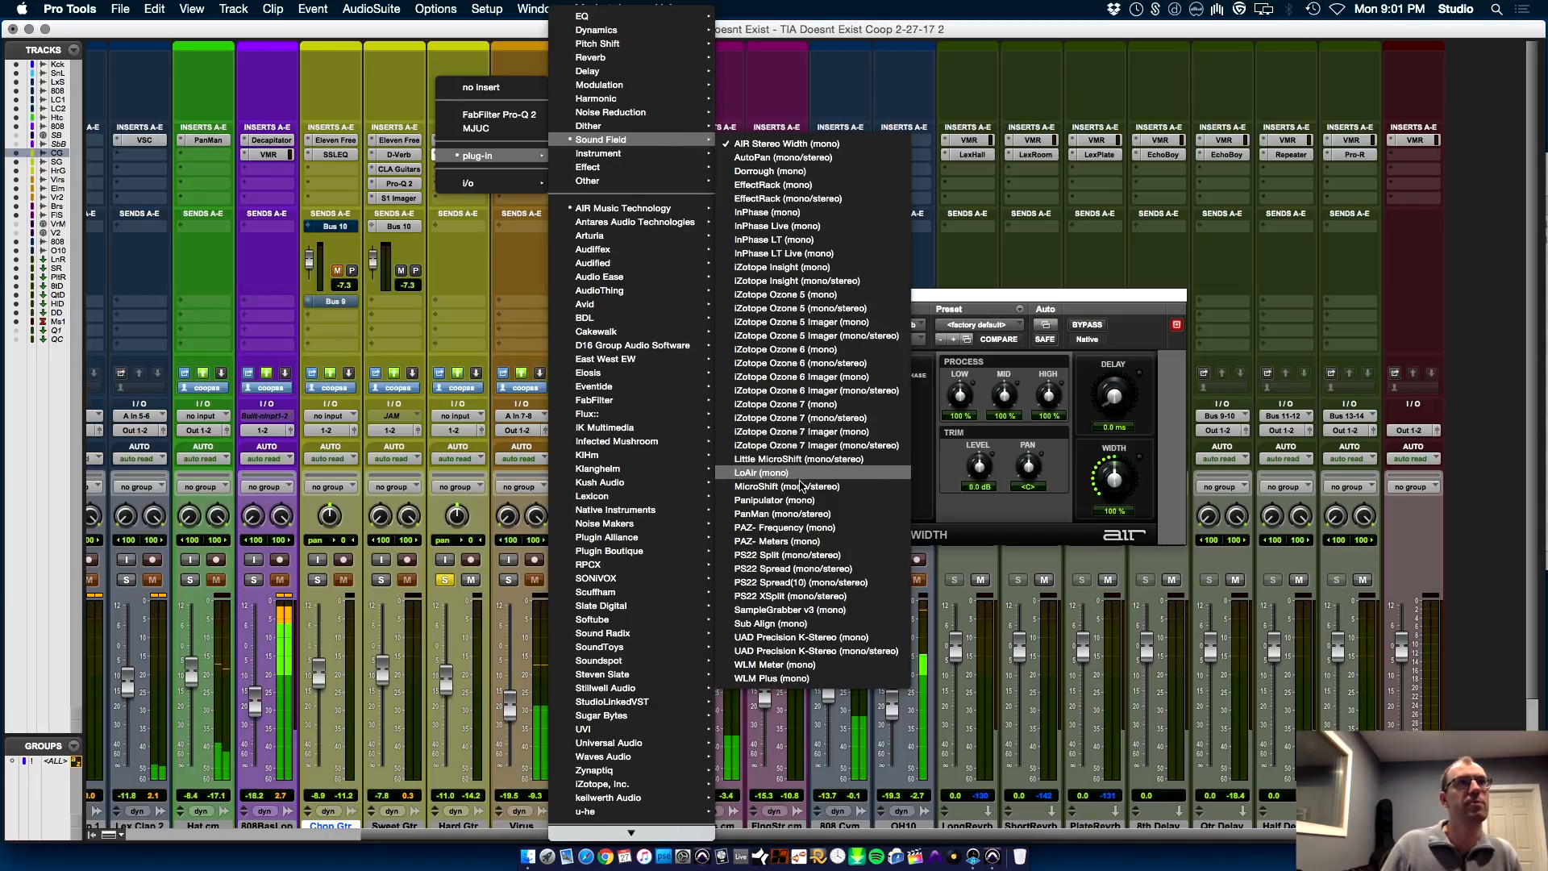
click(800, 483)
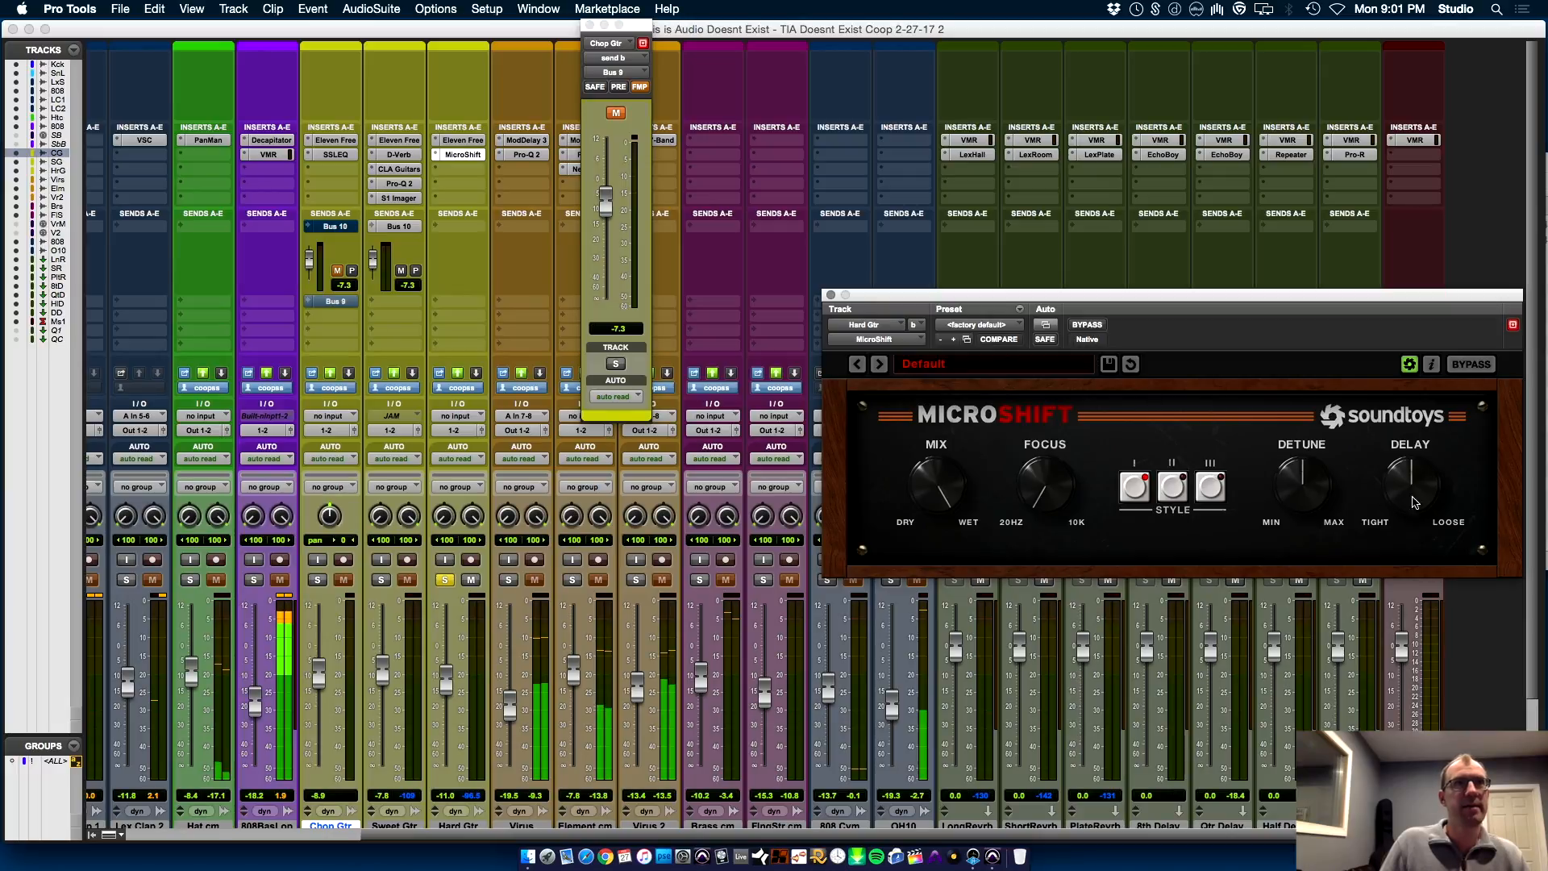
Step: Audition MicroShift presets such as Fat Wide Pads, Double and Heavy Shift on Hard Gtr, and settle on Holy Shift
click(991, 364)
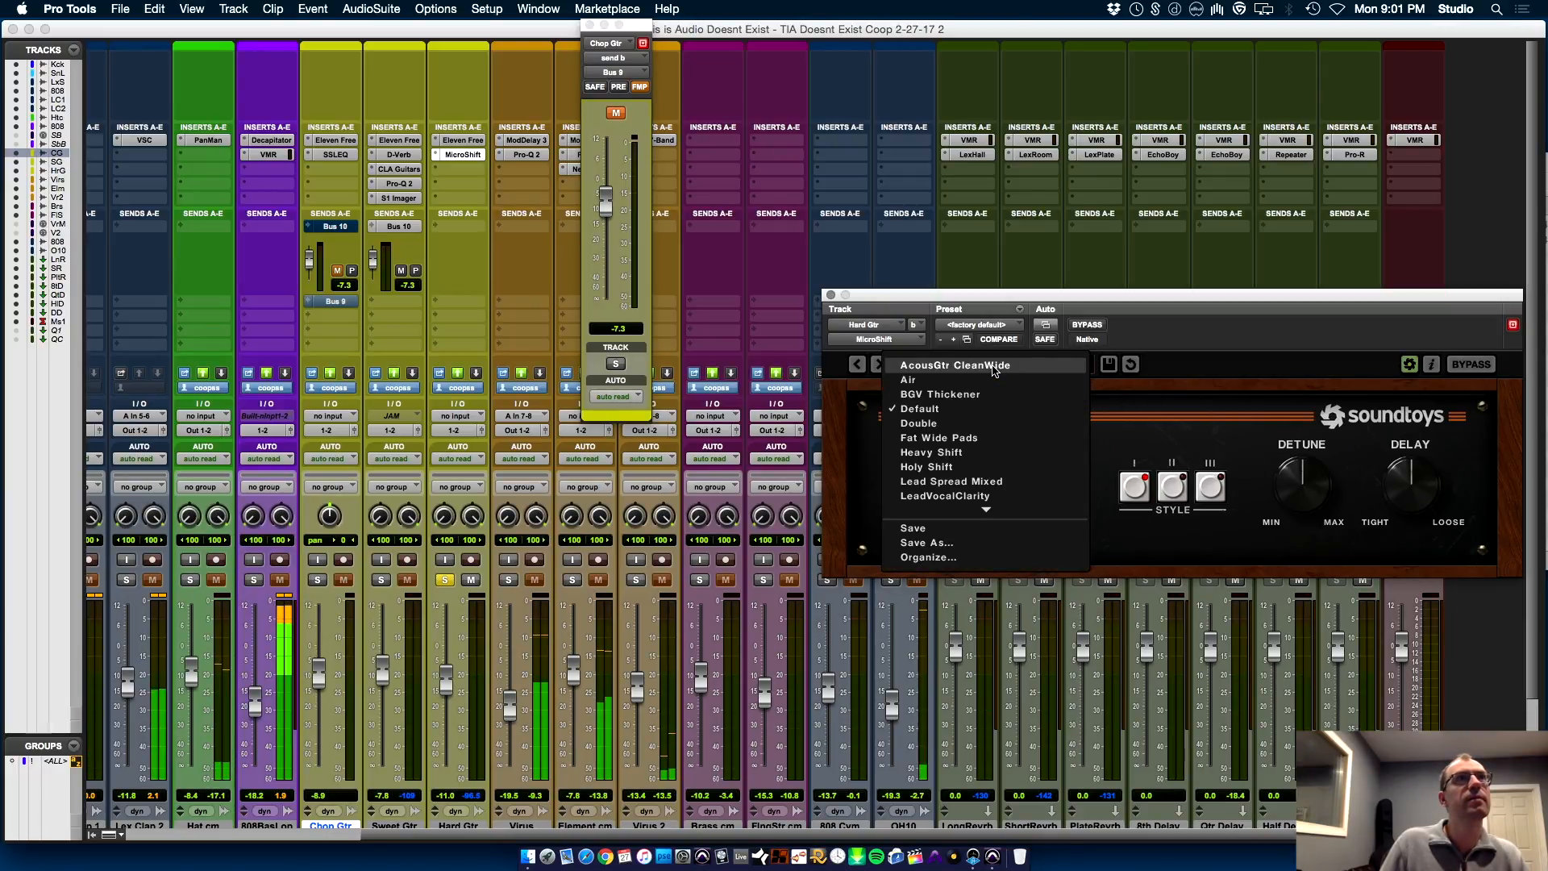
click(996, 438)
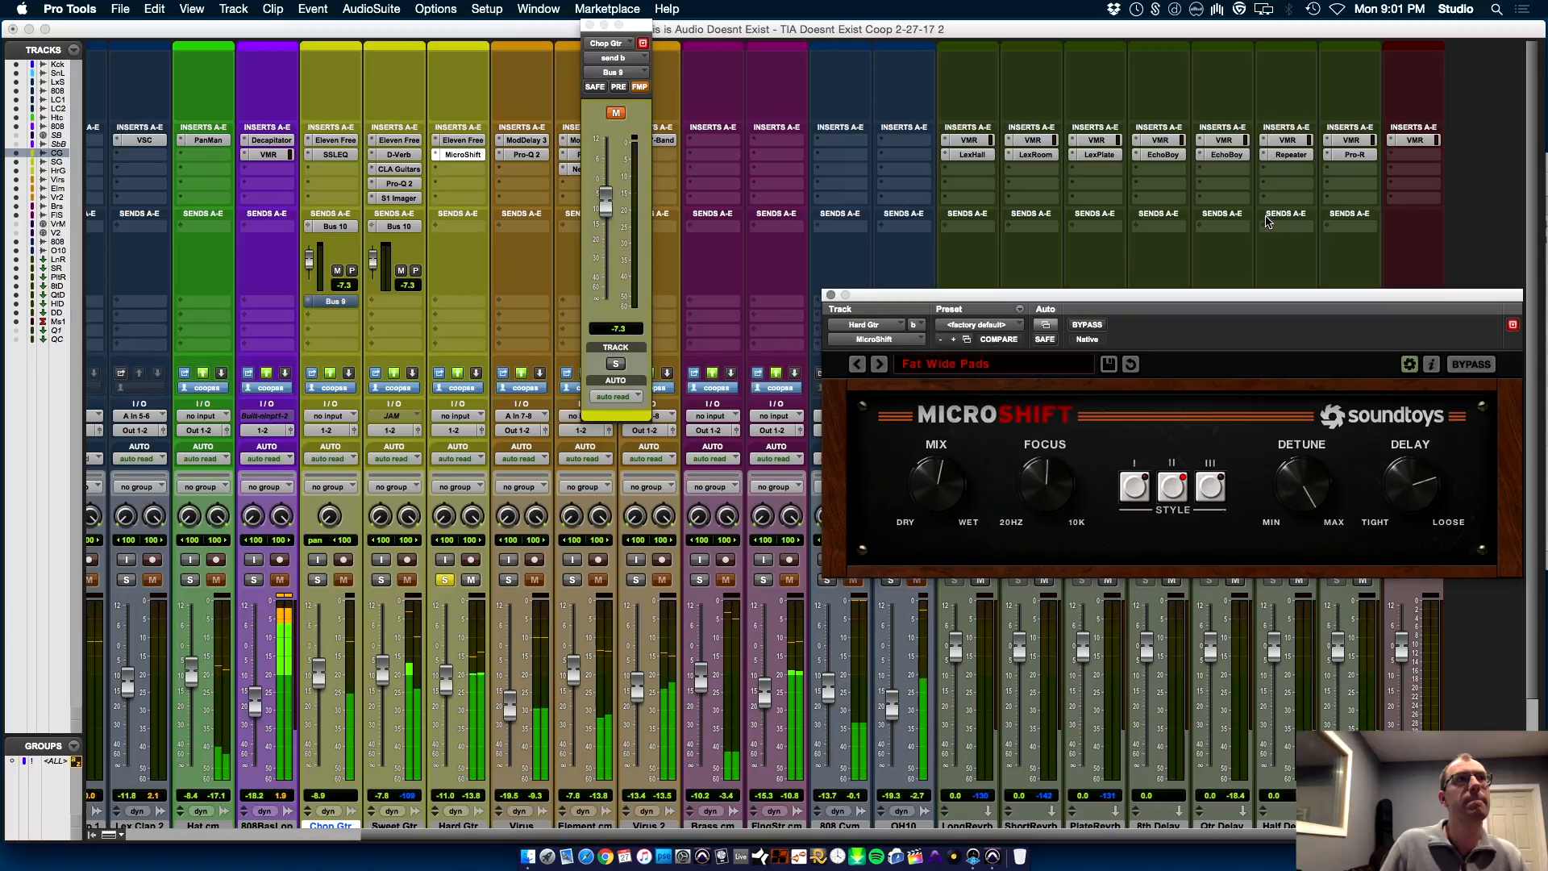
click(970, 363)
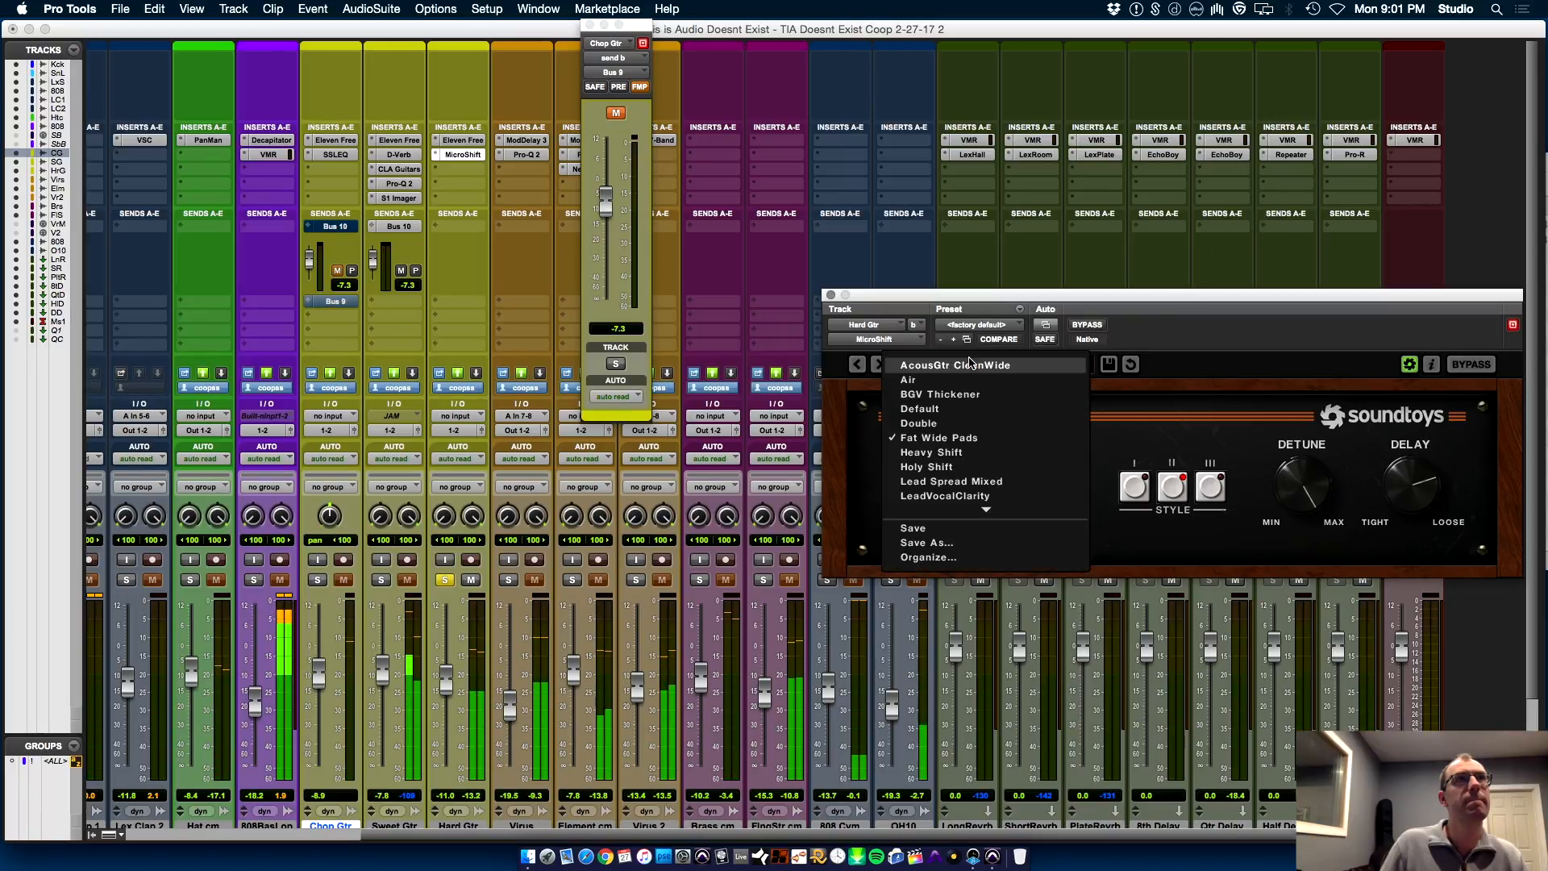
click(971, 424)
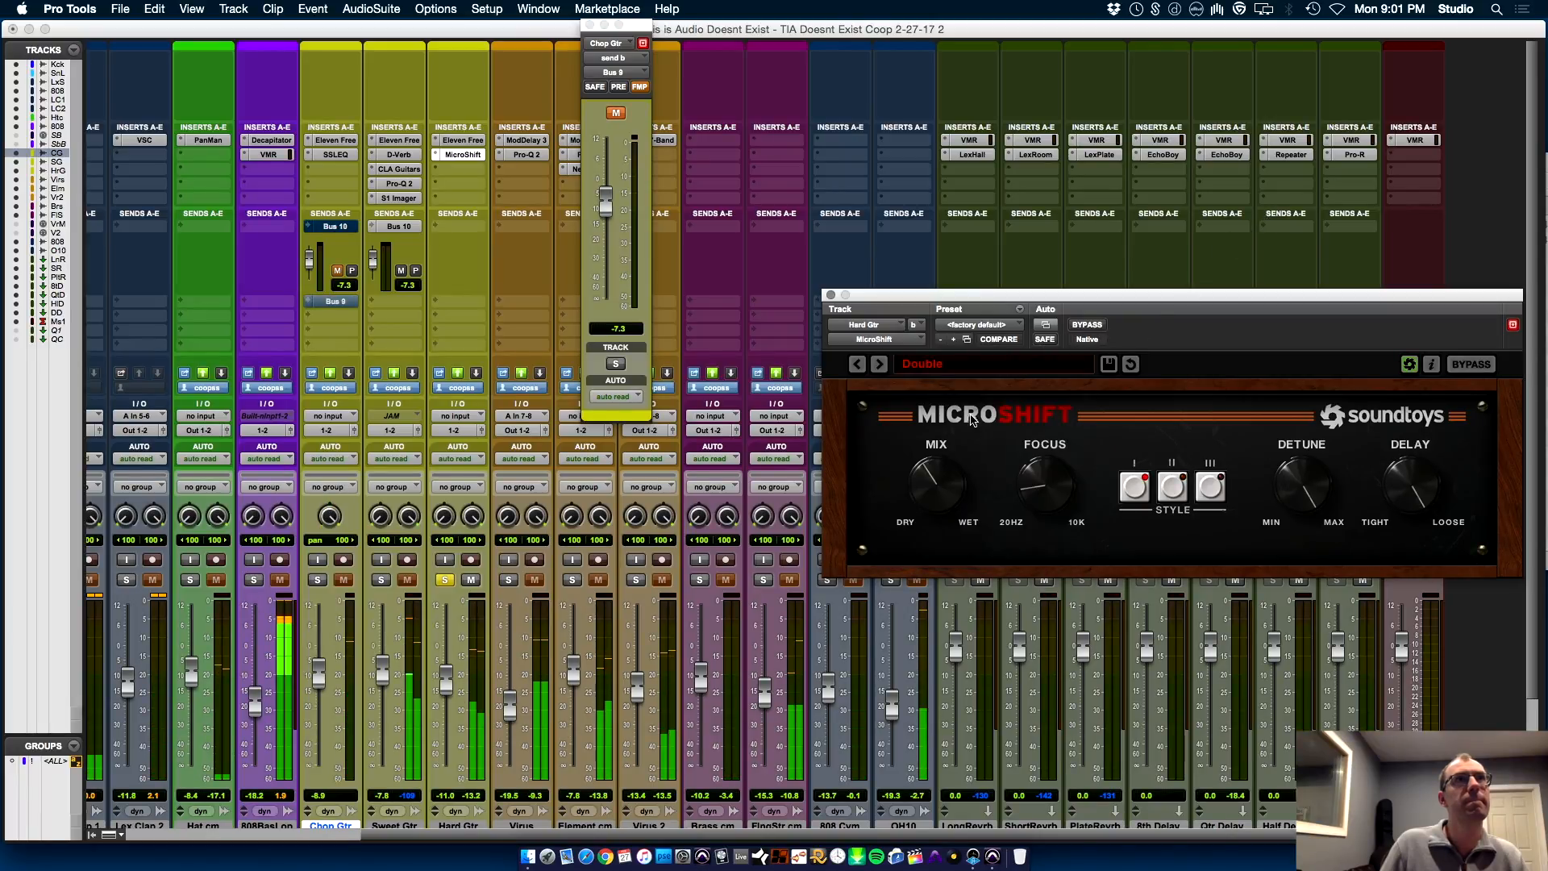
click(879, 364)
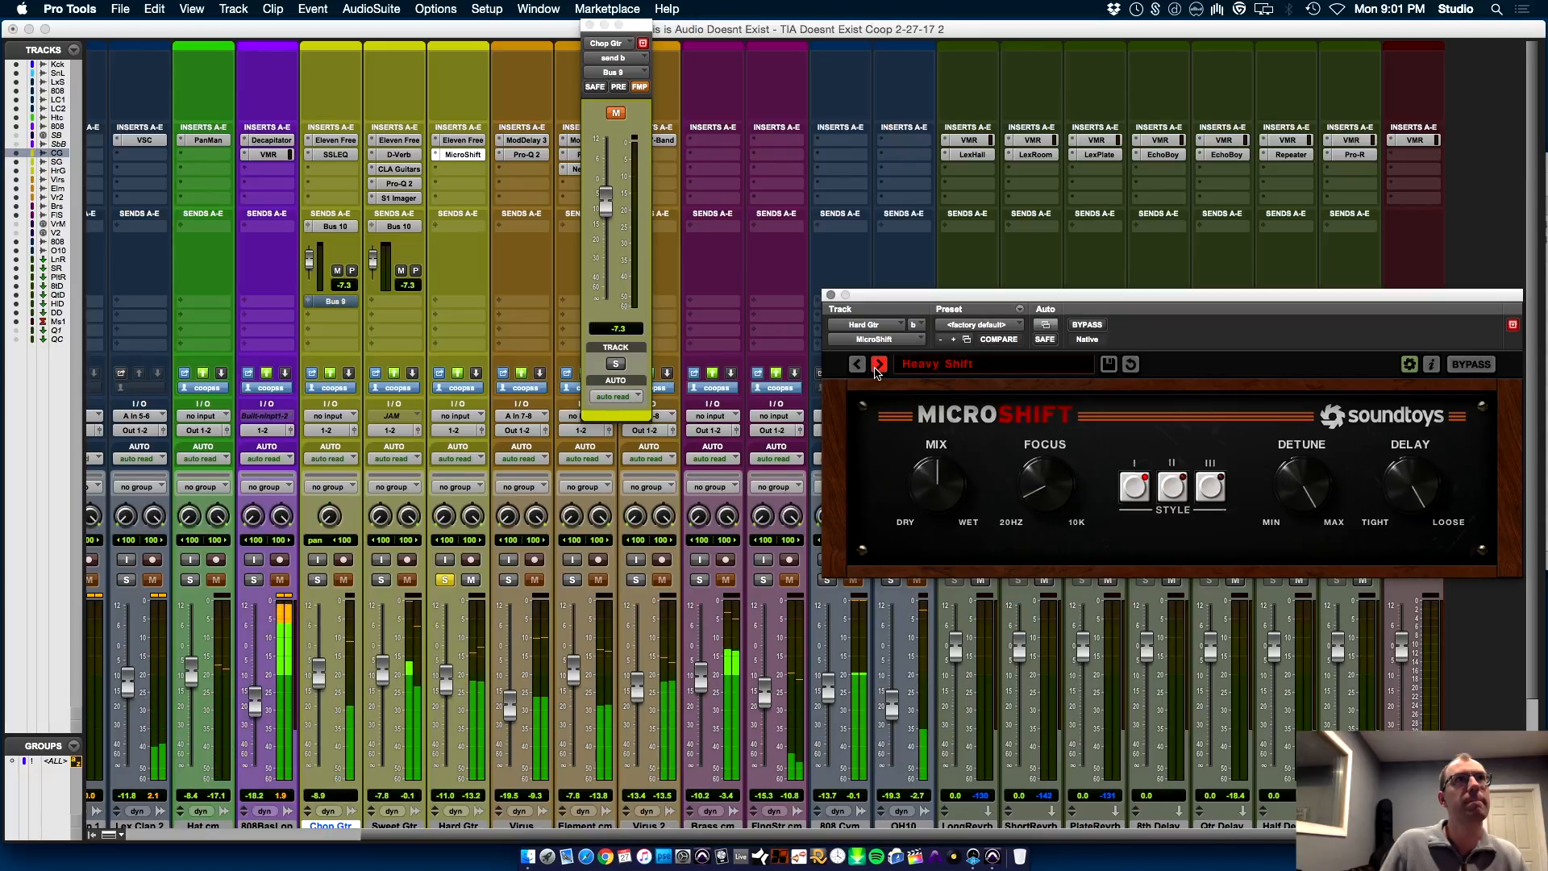
click(879, 365)
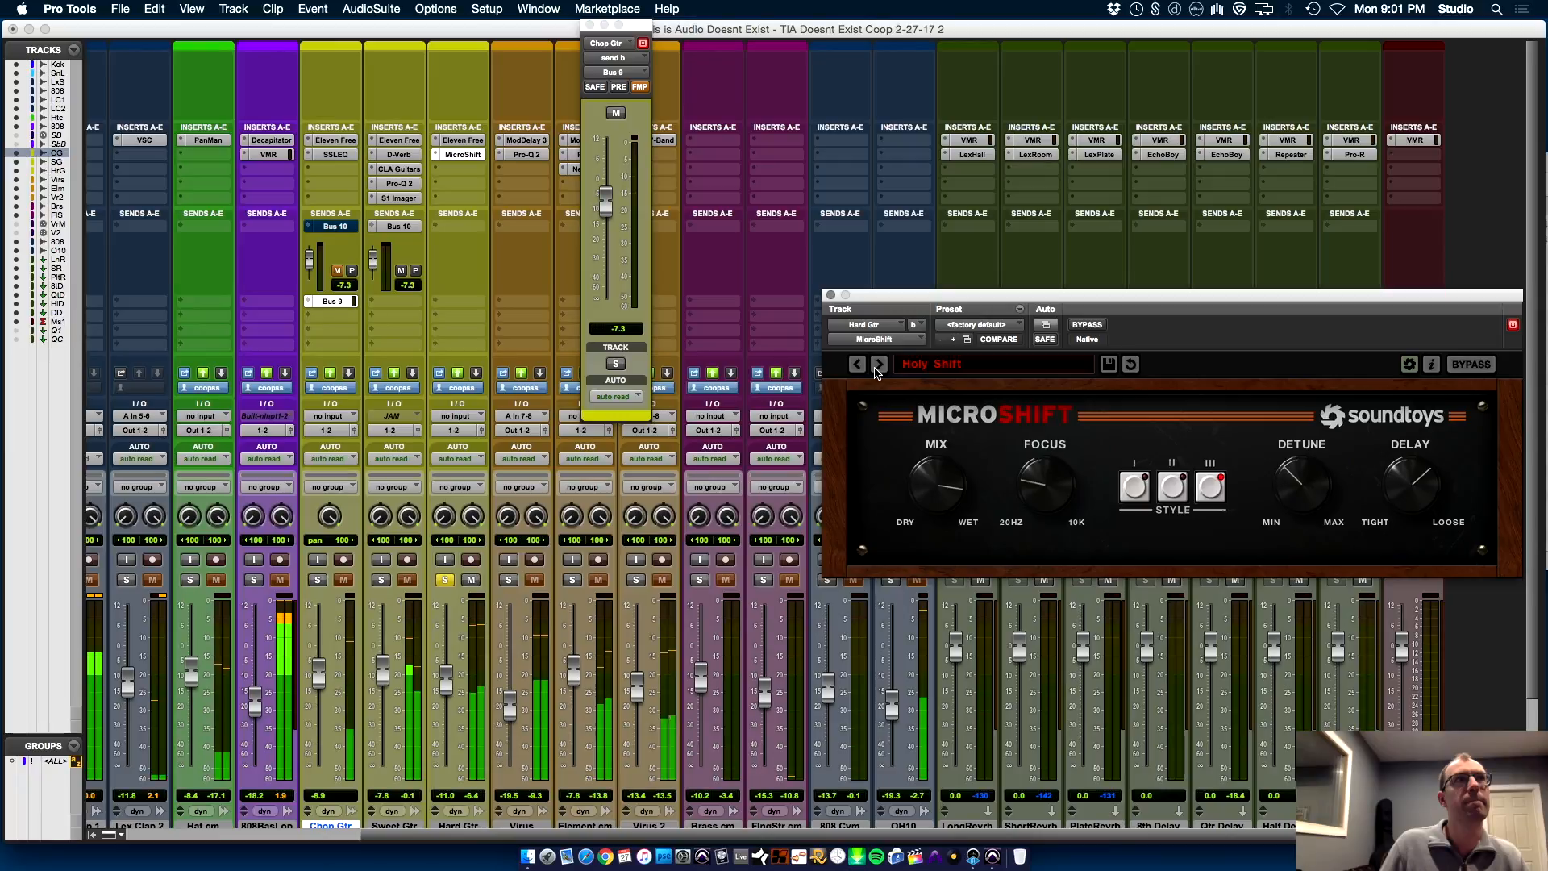
Step: Unsolo Hard Gtr with its fader raised to -6.5 dB, and insert Waves CLA Guitars (stereo) below MicroShift
click(443, 578)
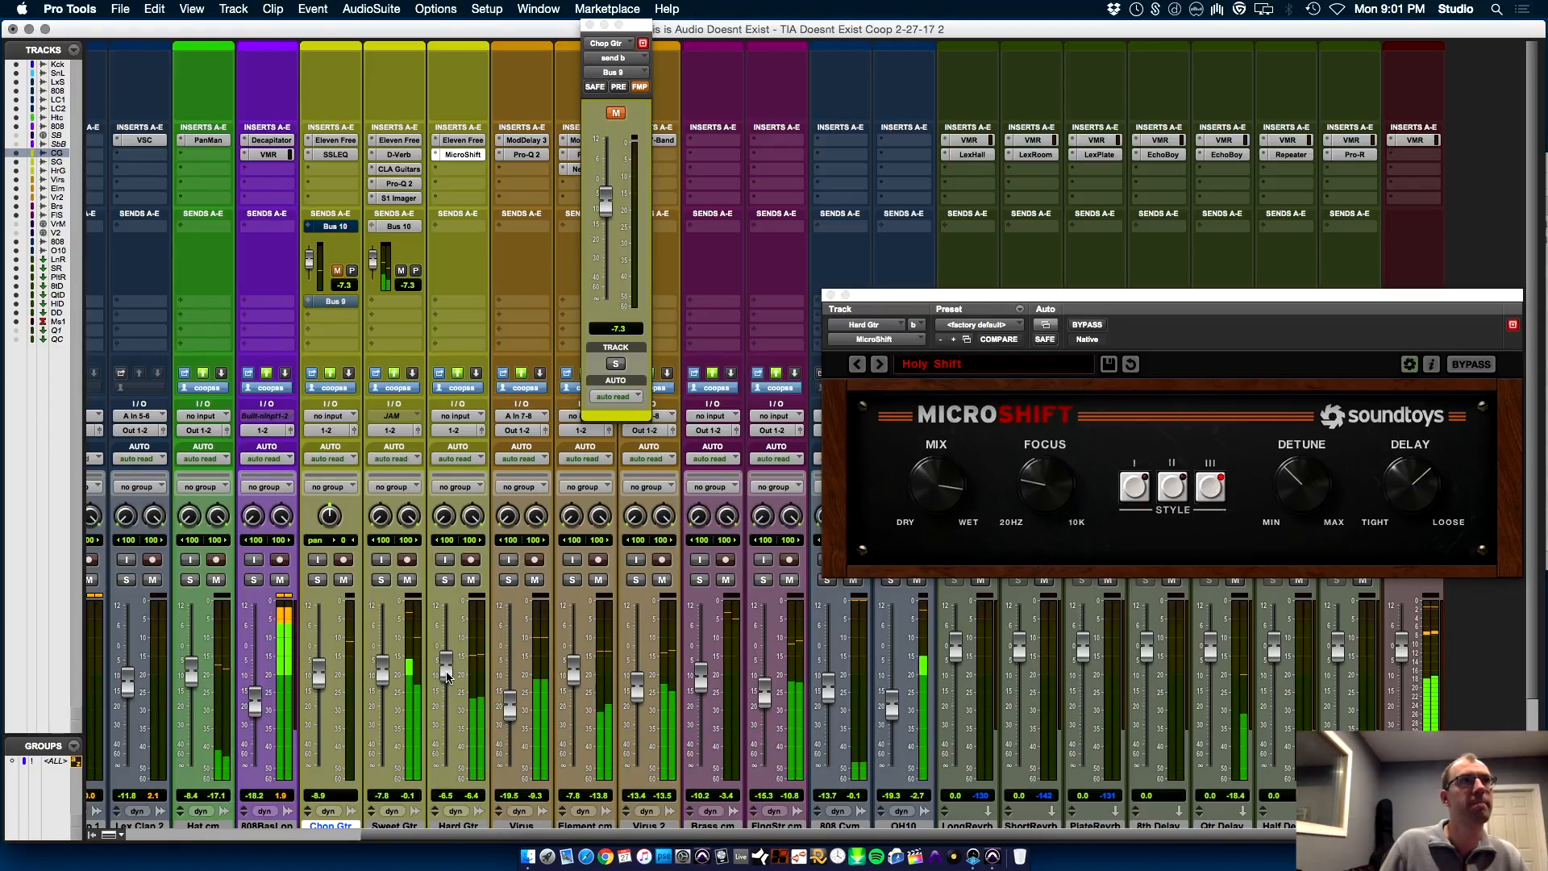
click(455, 174)
mouse_move(524, 242)
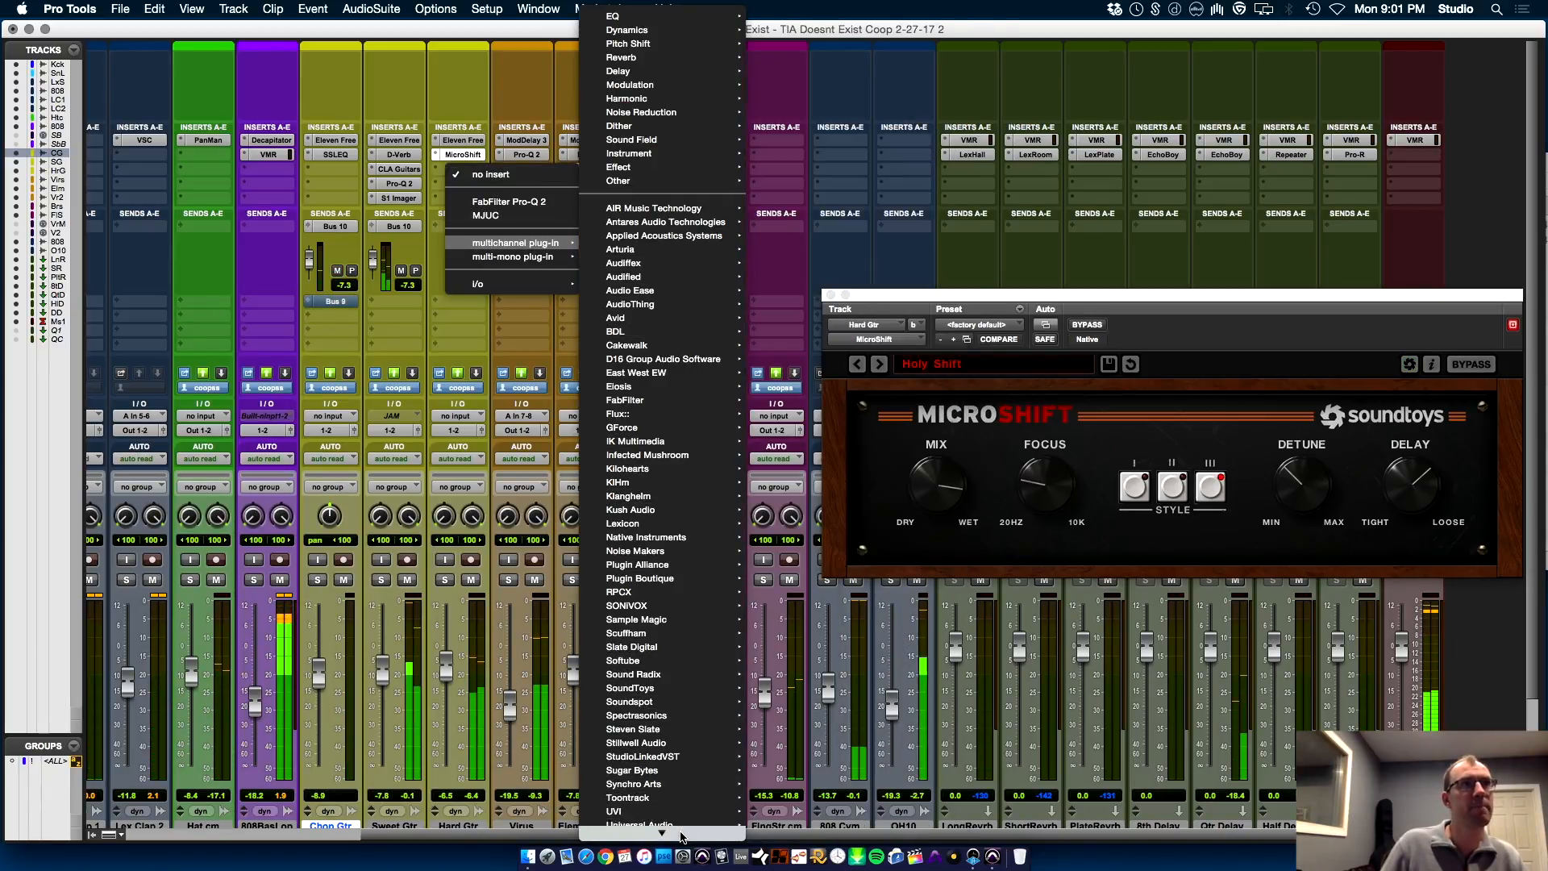
mouse_move(645, 774)
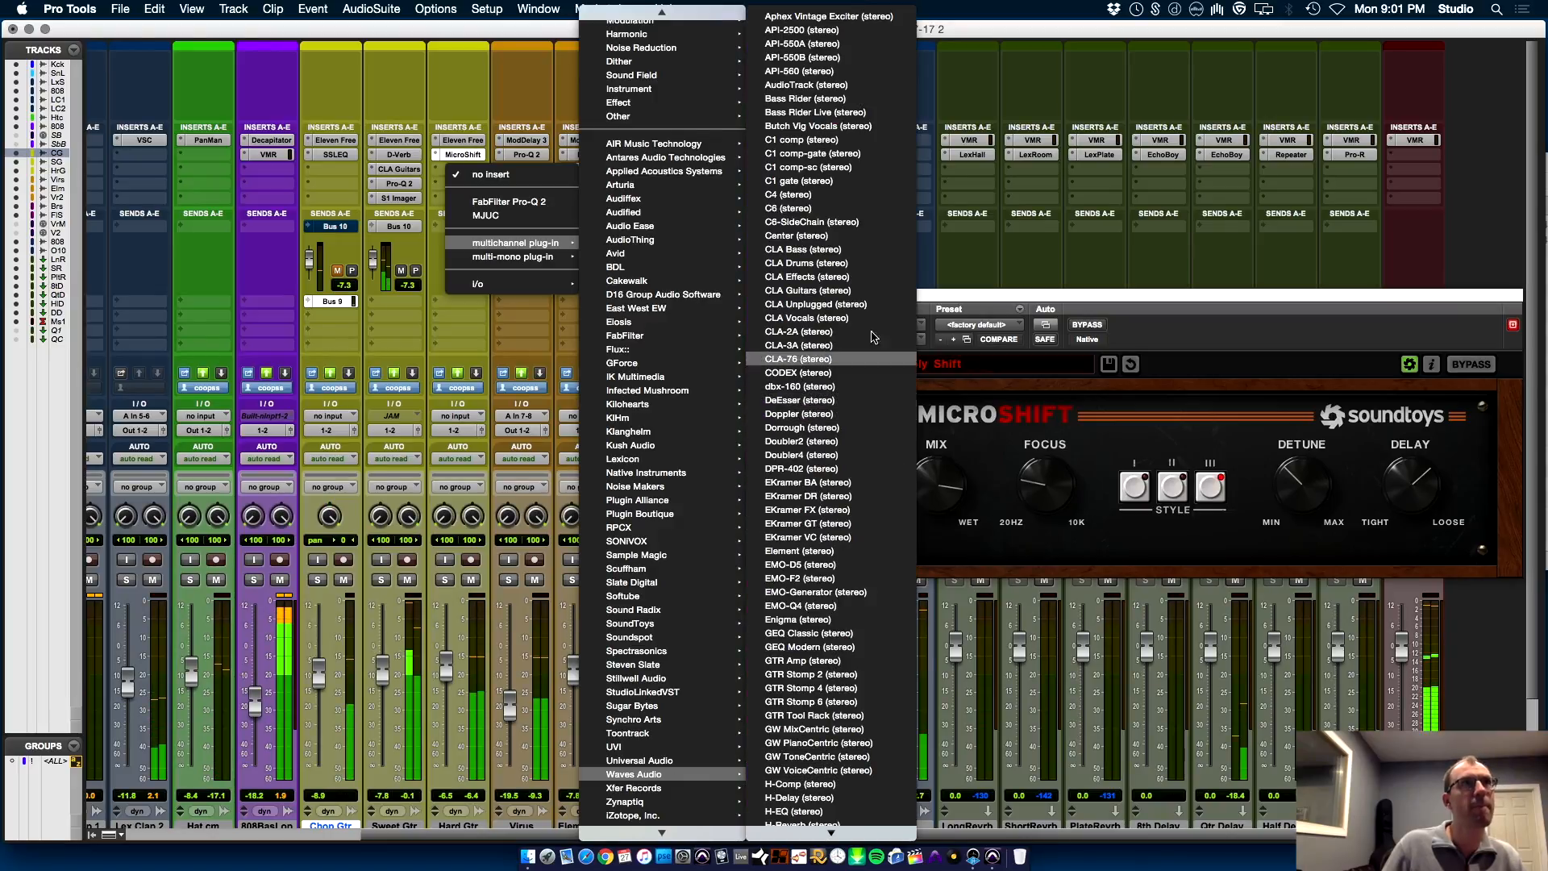
click(851, 290)
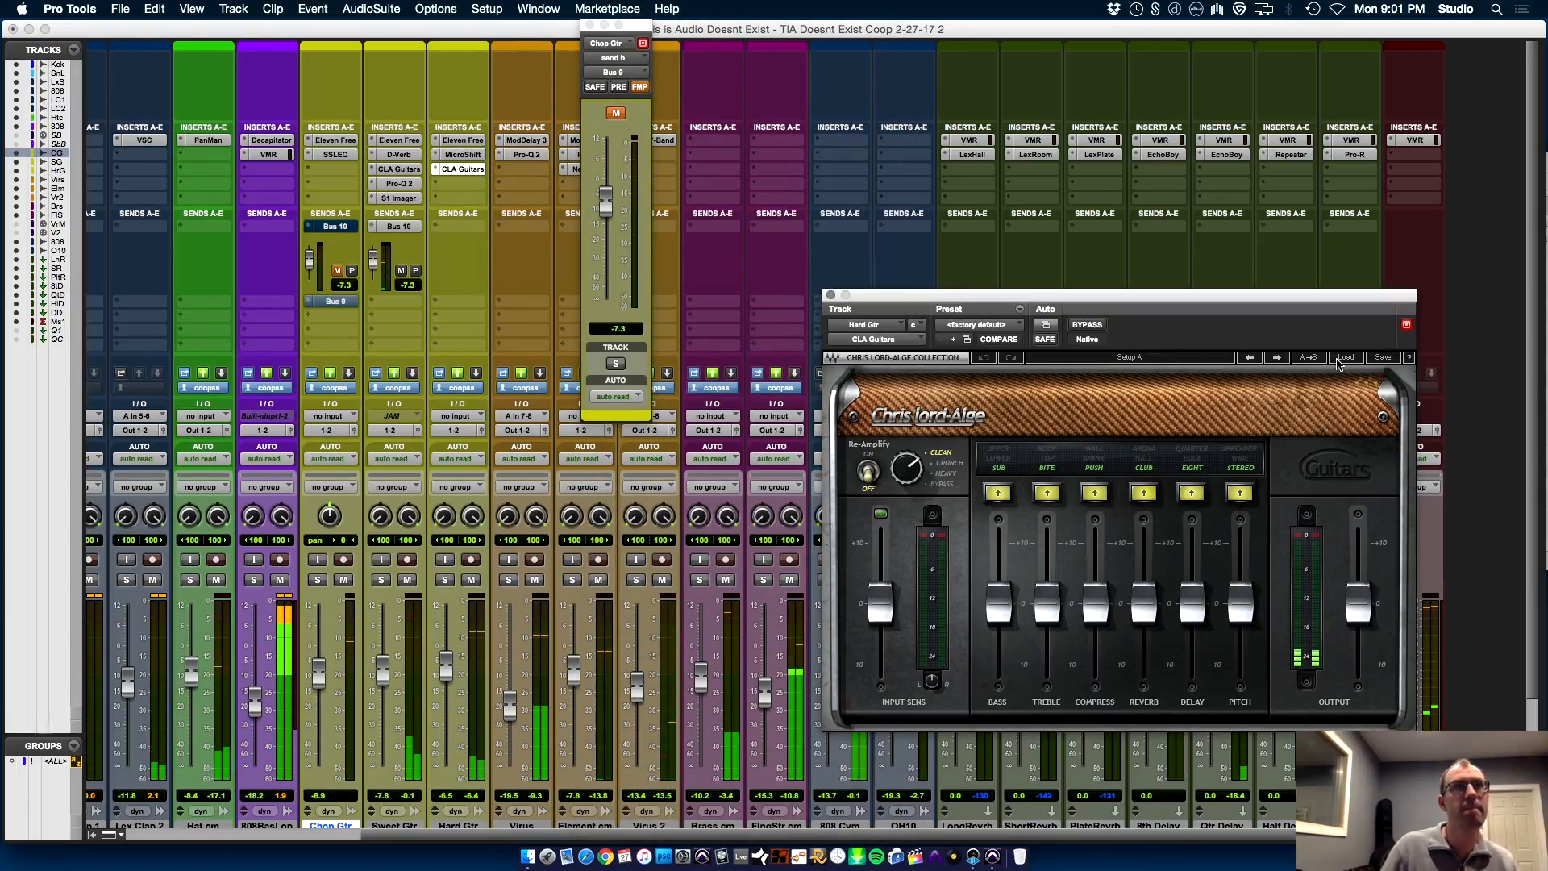
Step: Audition CLA Guitars' electric presets on Hard Gtr, starting from Electric - Late Night and stepping forward to Electric - Main Man
click(1345, 358)
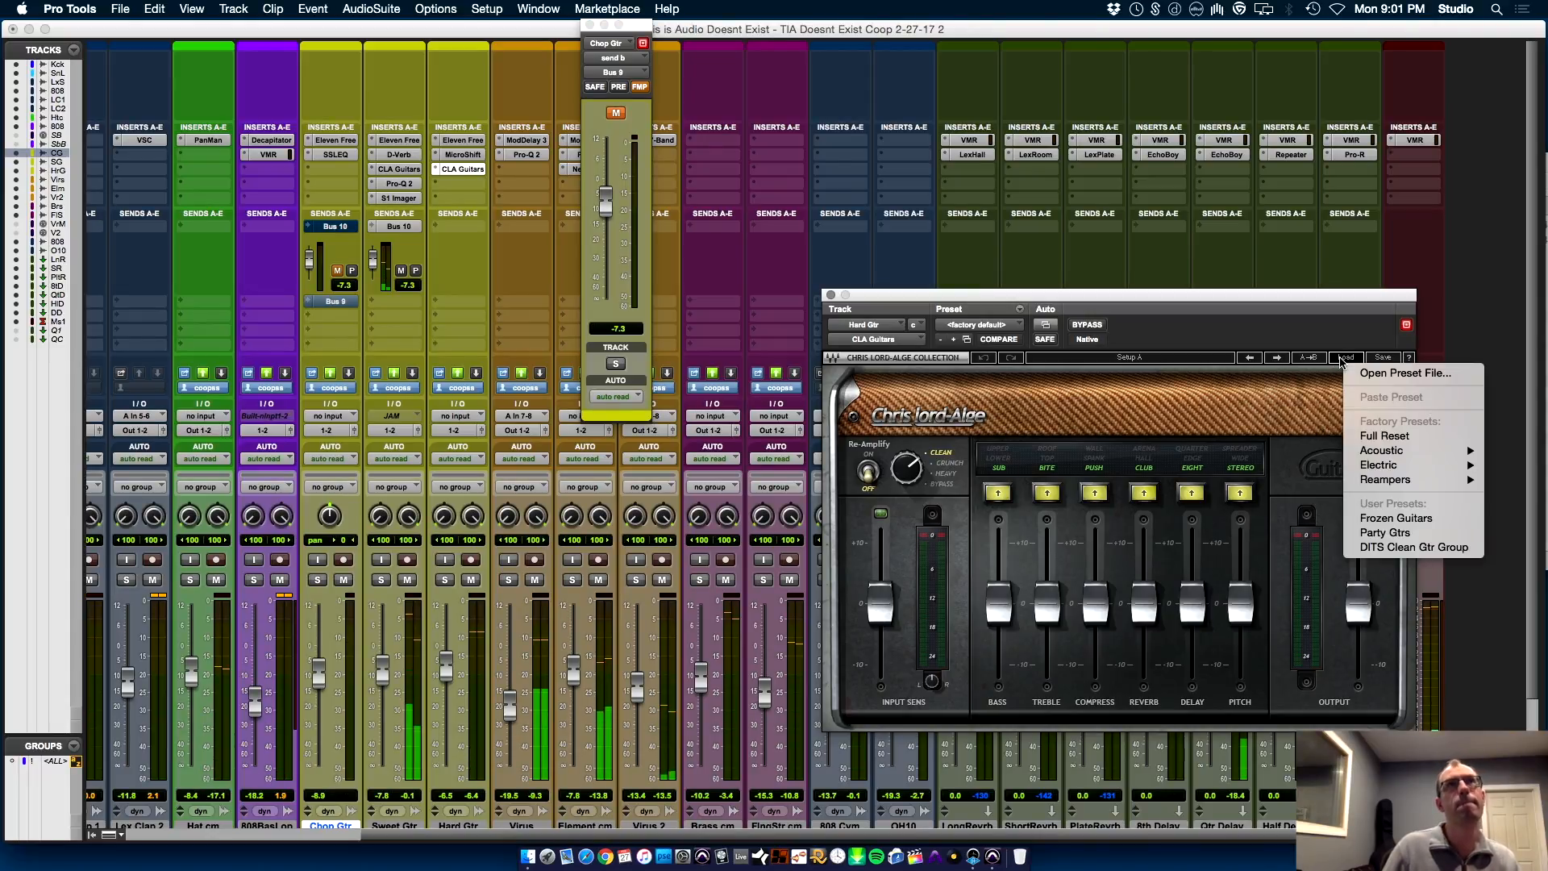
mouse_move(1384, 465)
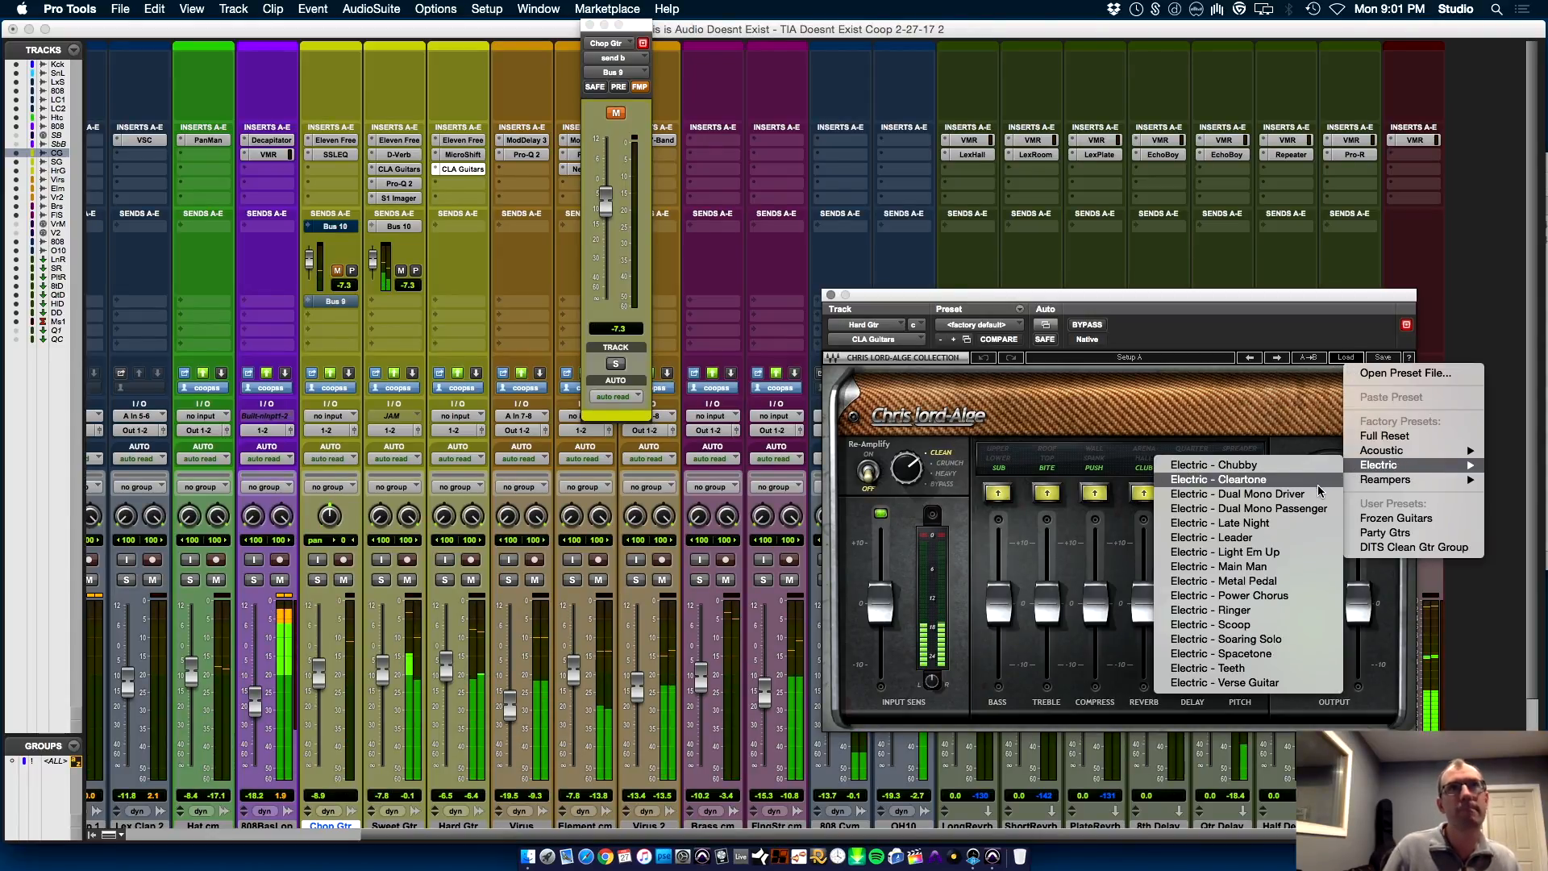
click(1209, 522)
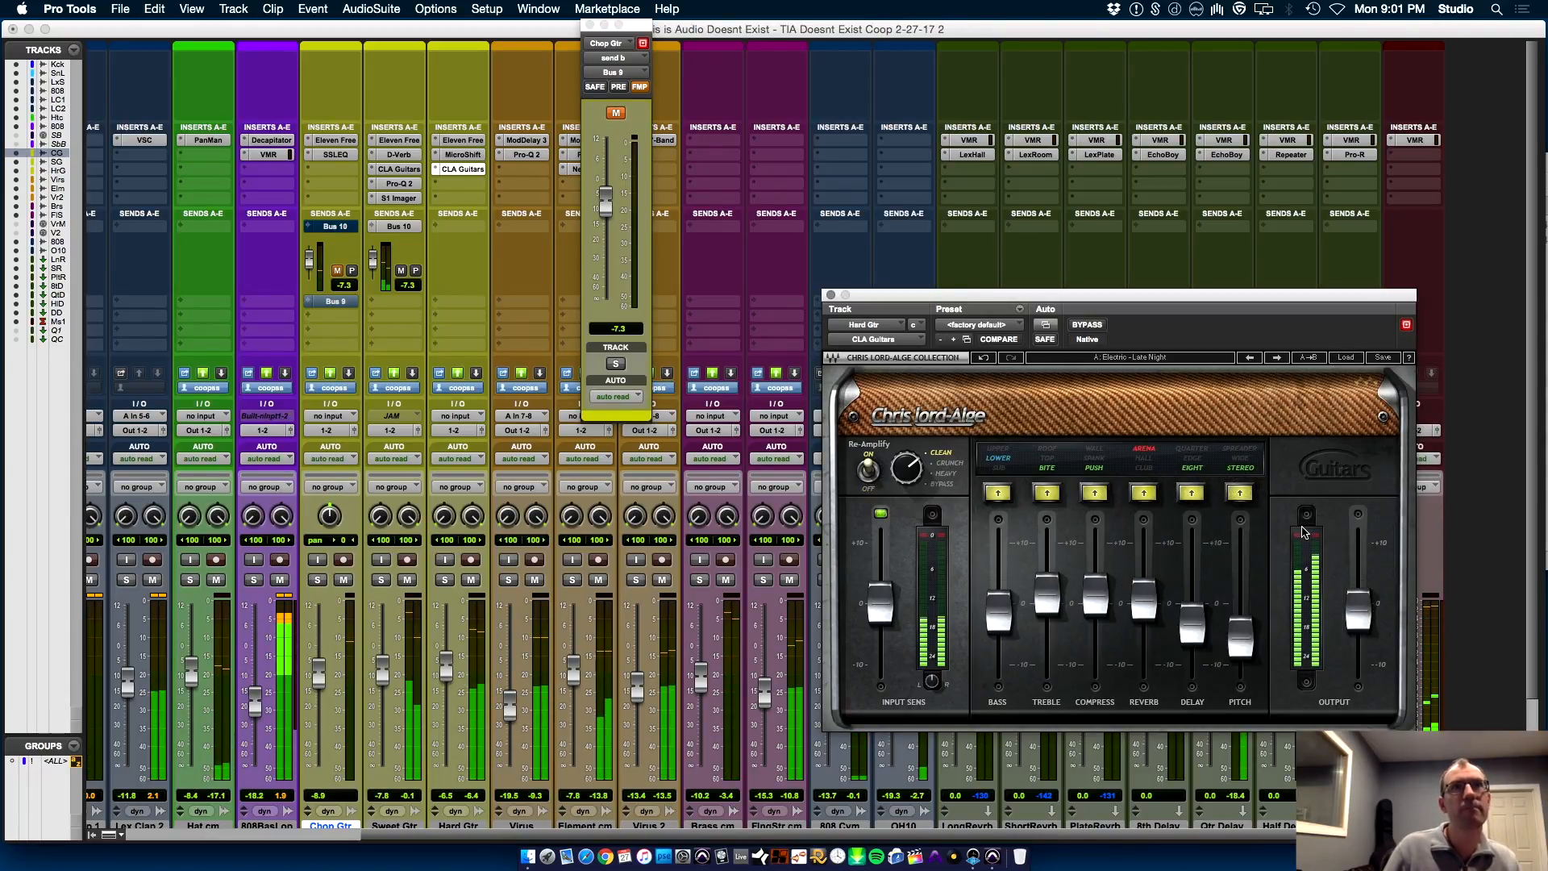
click(1276, 358)
click(1276, 358)
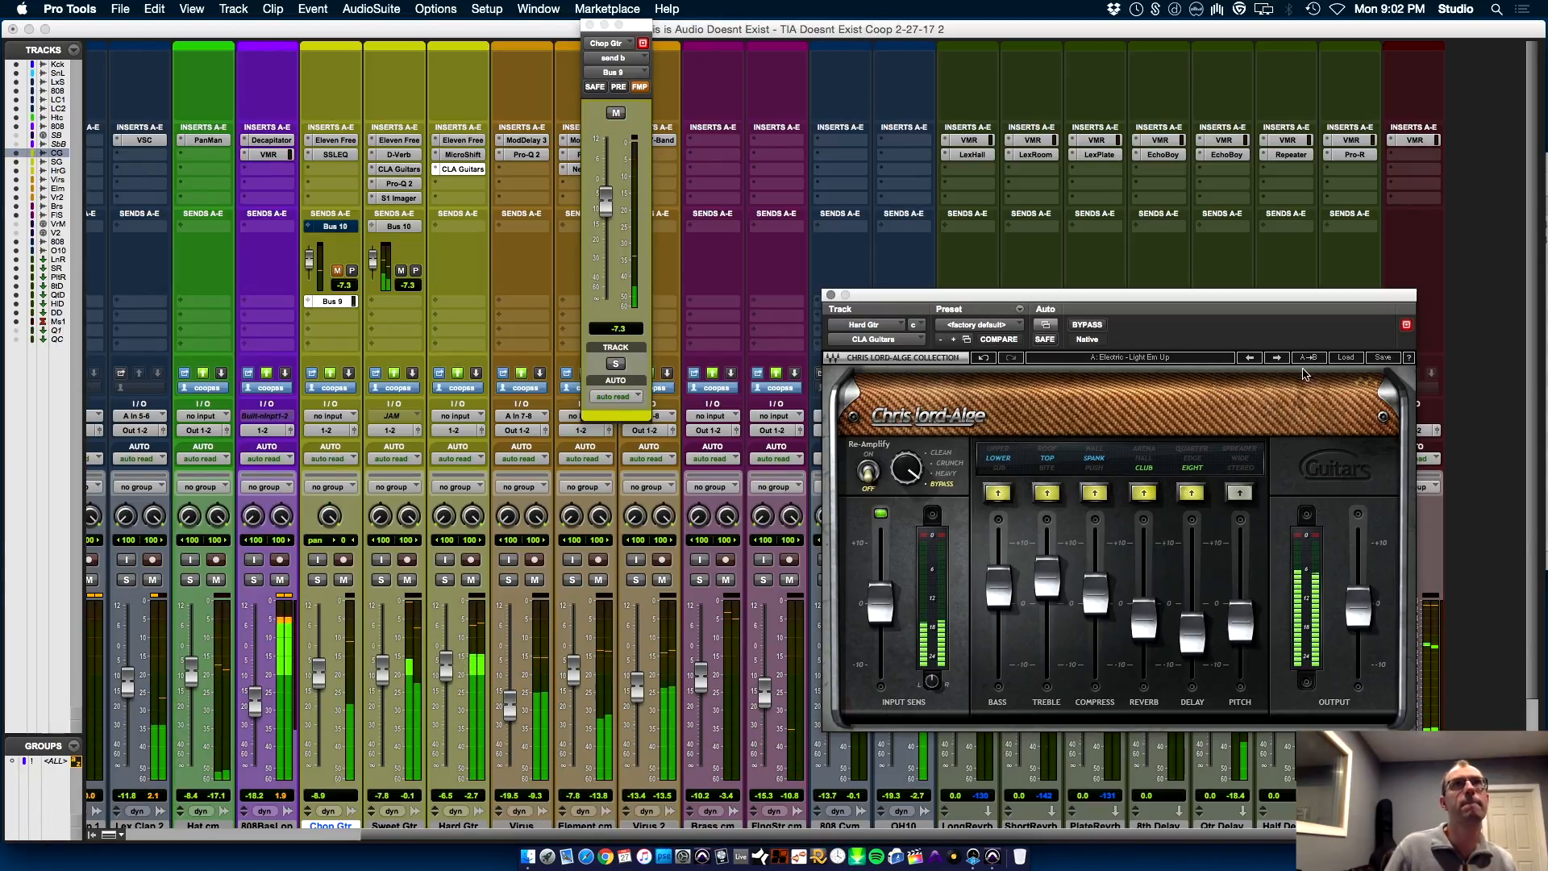
click(1277, 358)
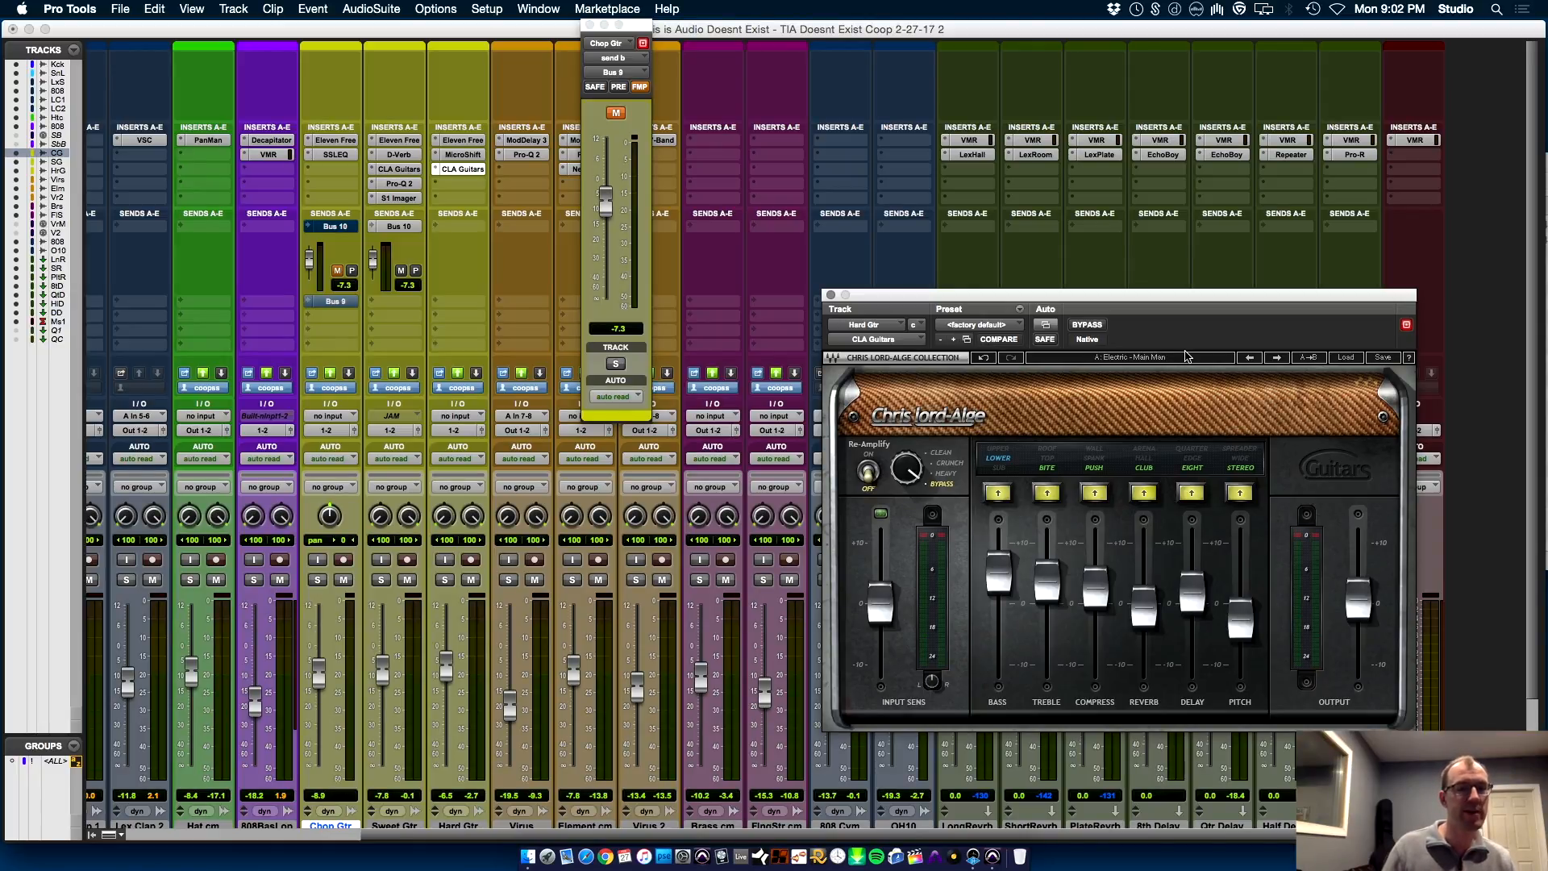
Step: Use Electric - Light Em Up in CLA Guitars' setup B, and lower Hard Gtr's fader to -13.7 dB
click(1140, 359)
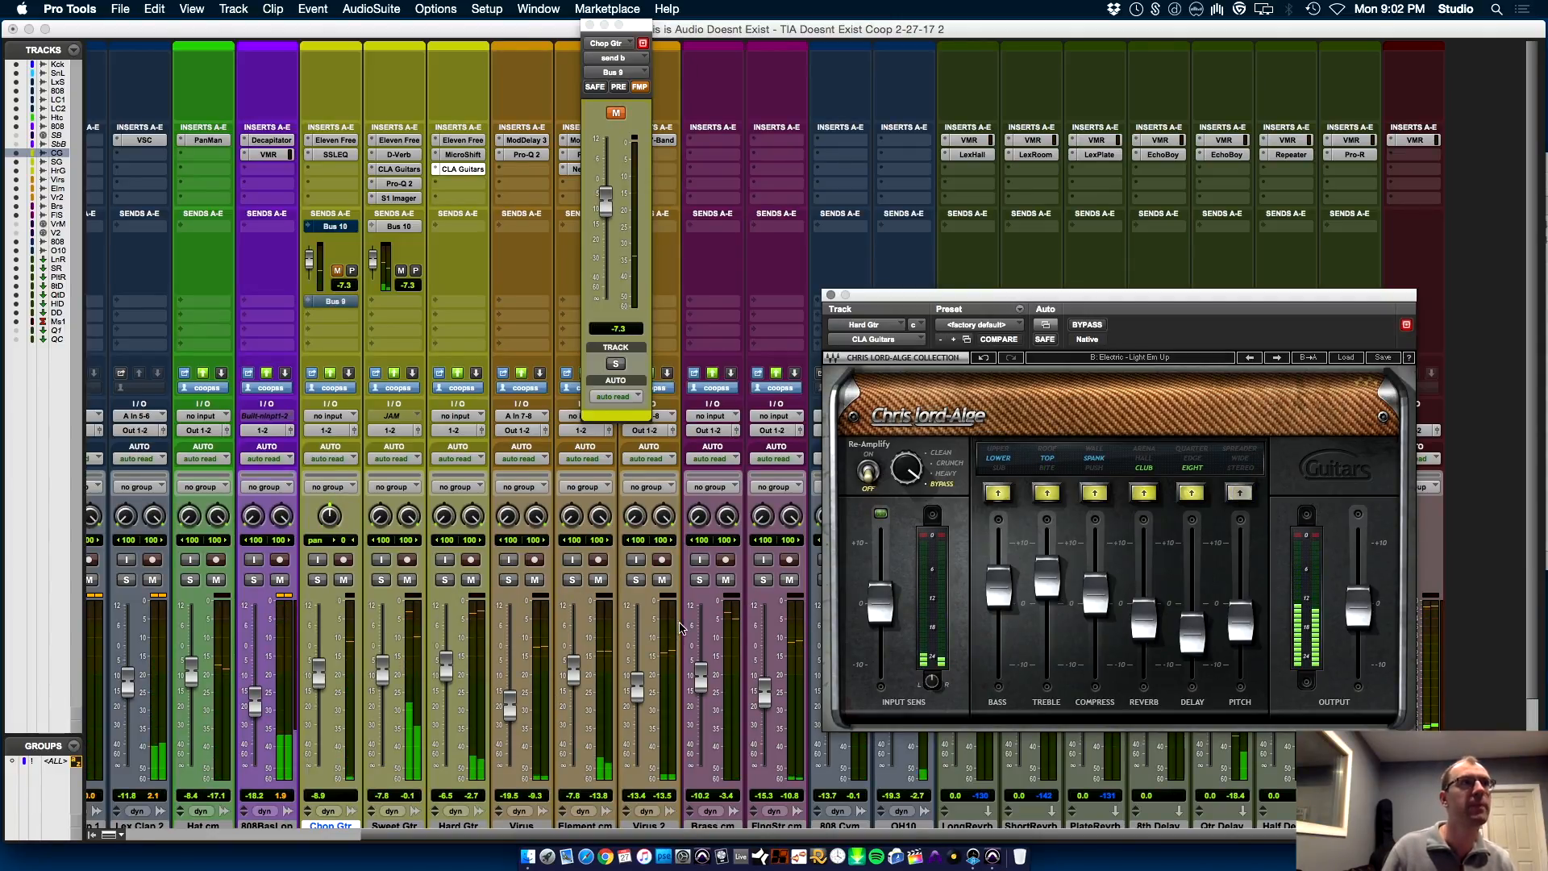
click(443, 675)
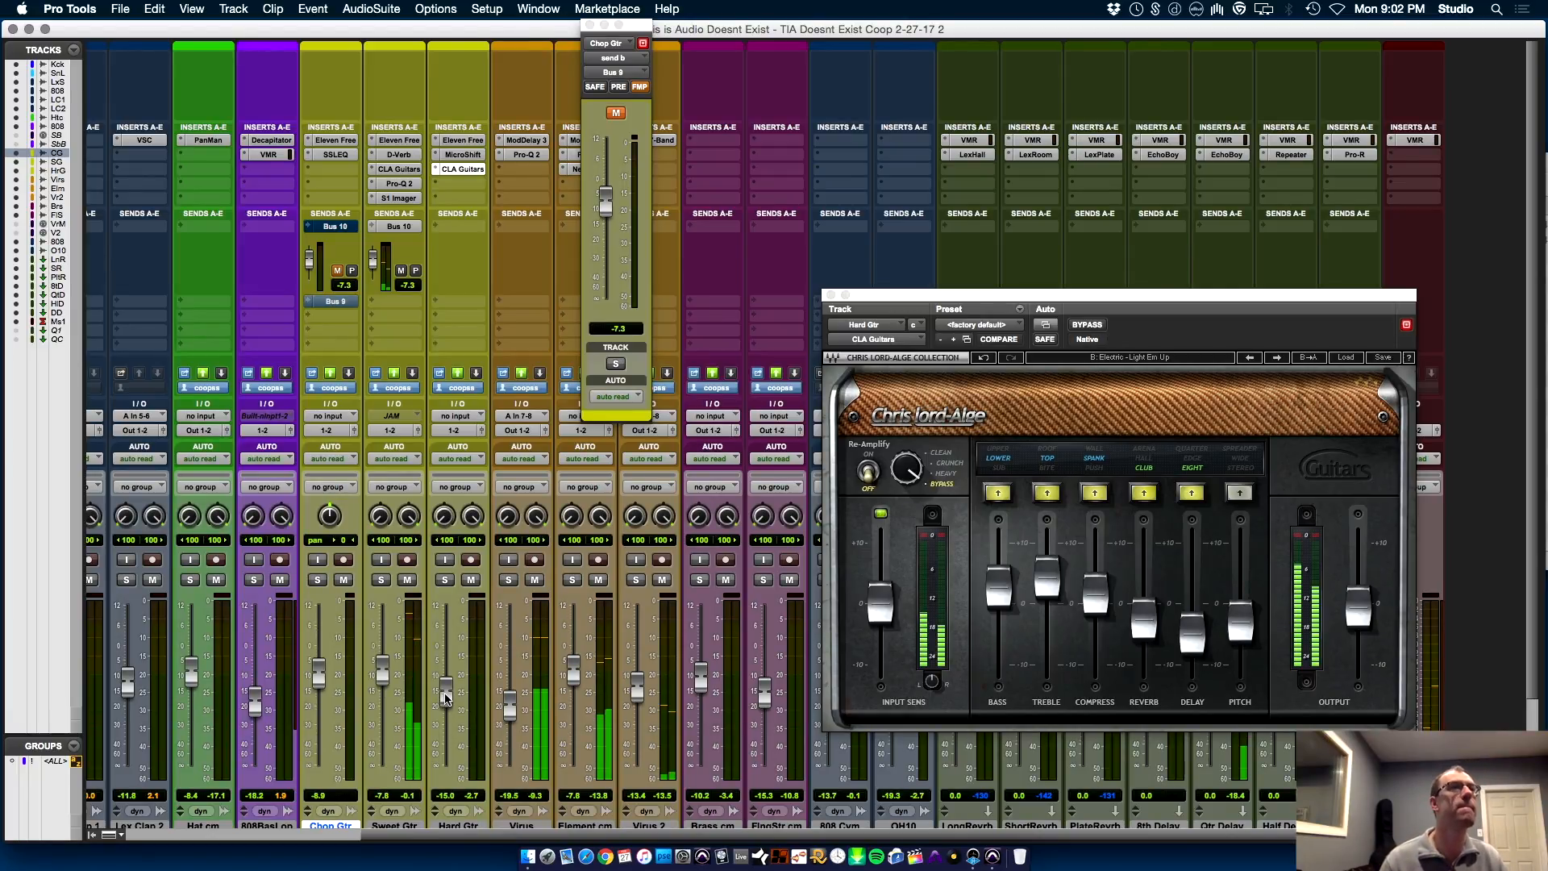
drag(447, 700, 447, 695)
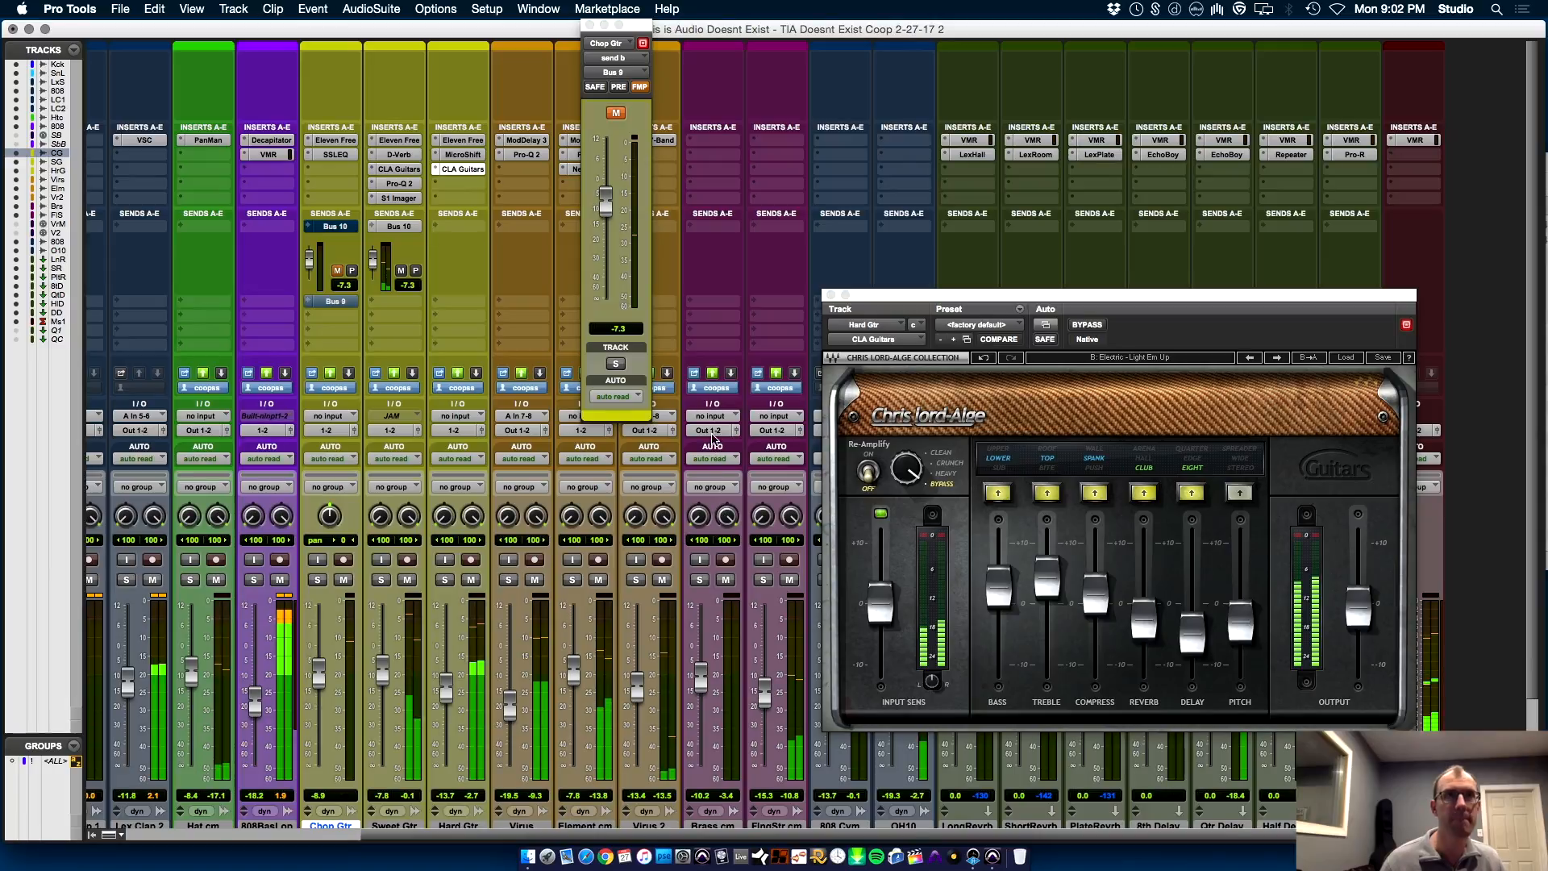
Step: Close the CLA Guitars plug-in window and Chop Gtr's Bus 9 send window, and switch from the mixer to the Edit window
click(830, 295)
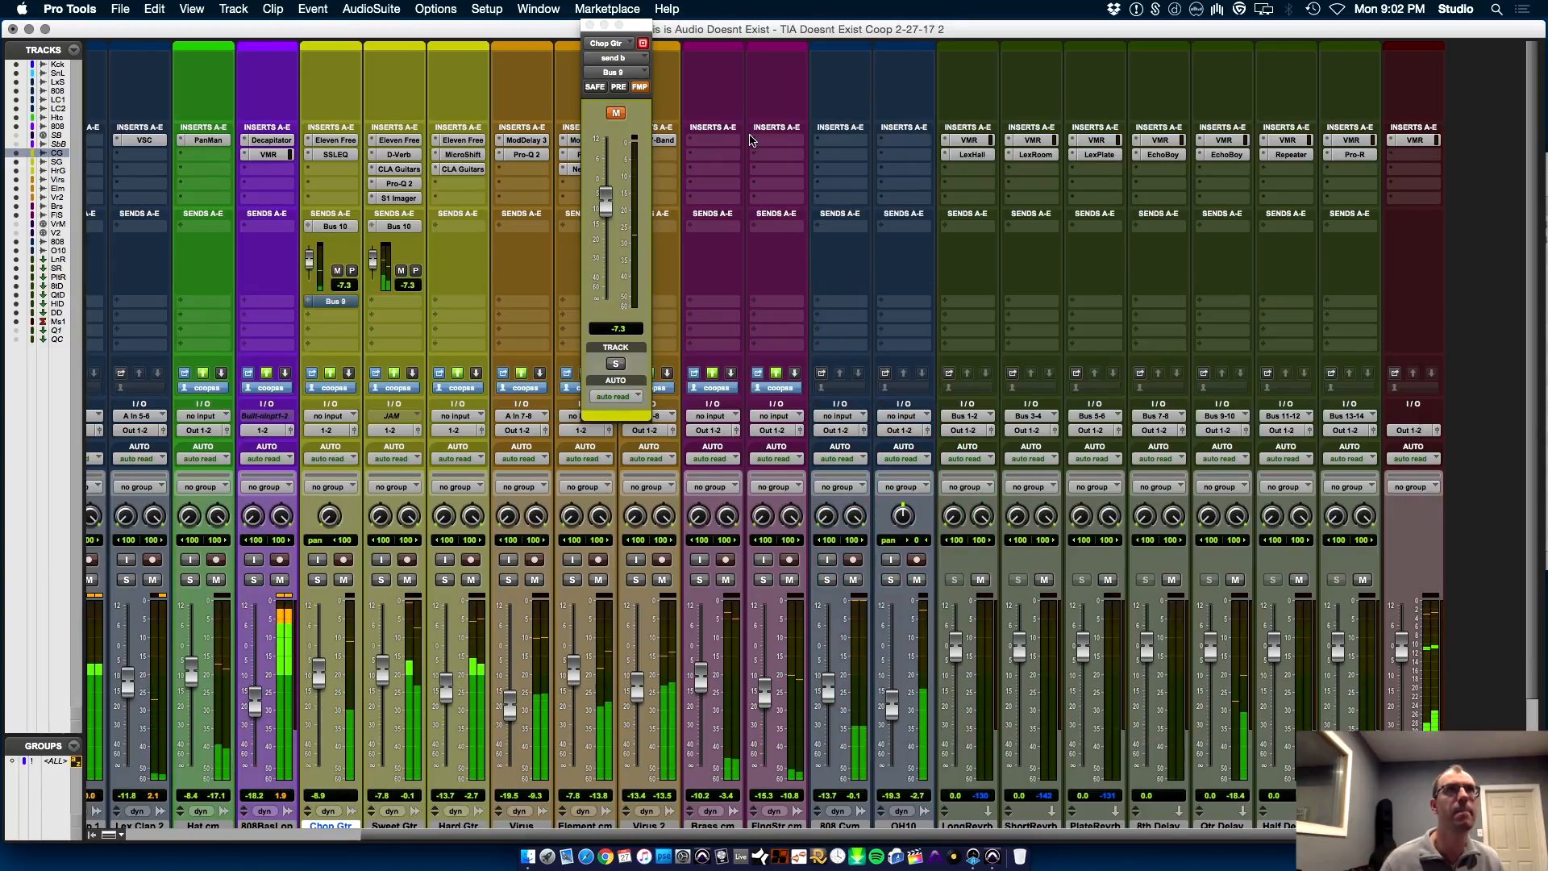
click(590, 25)
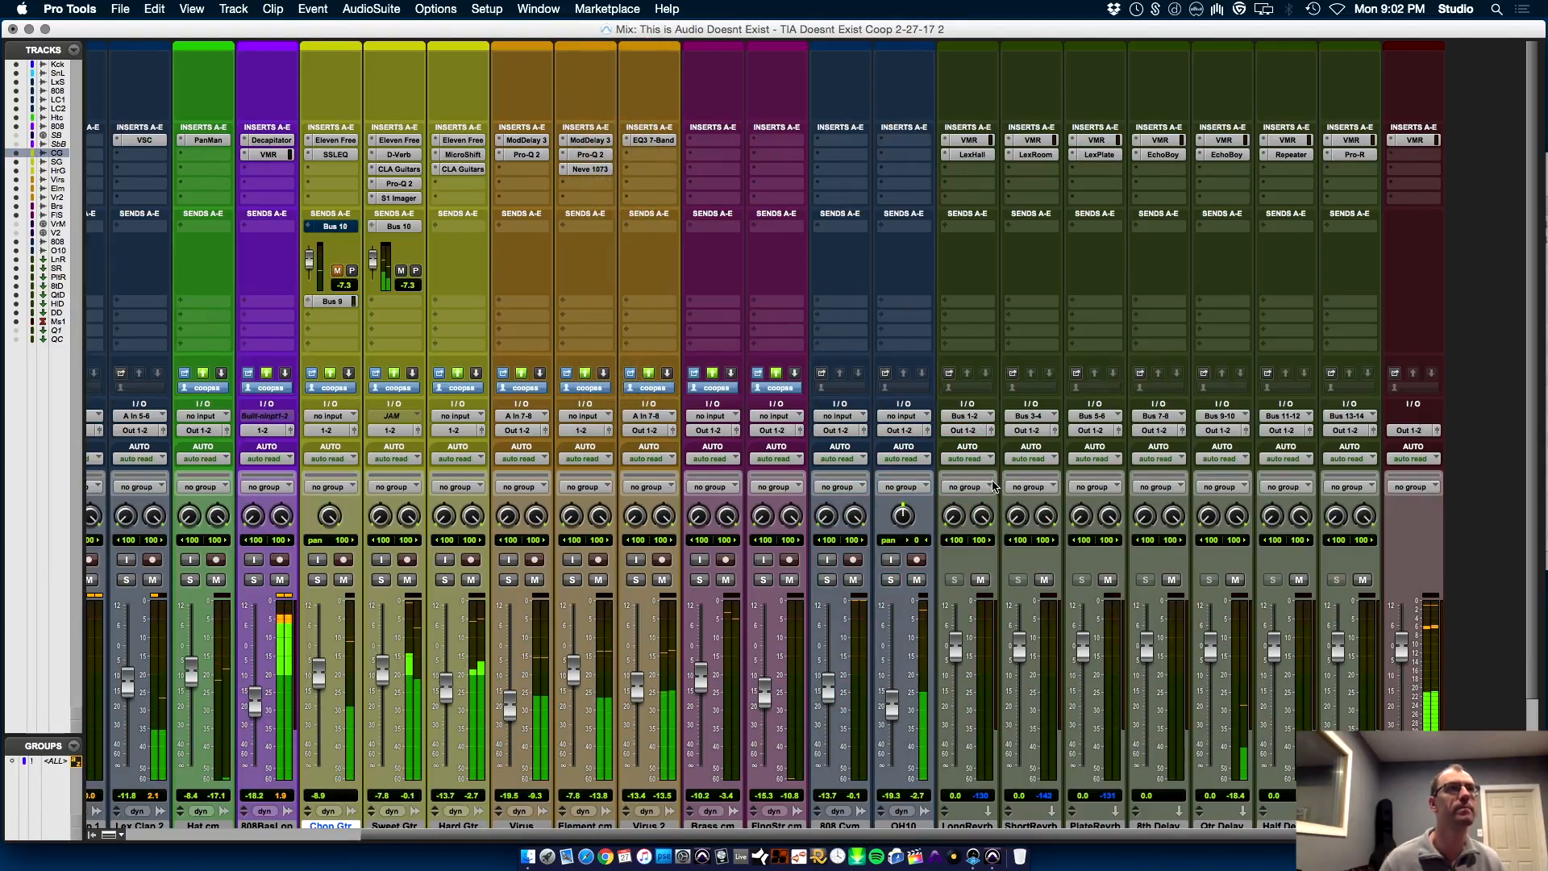
key(super+equal)
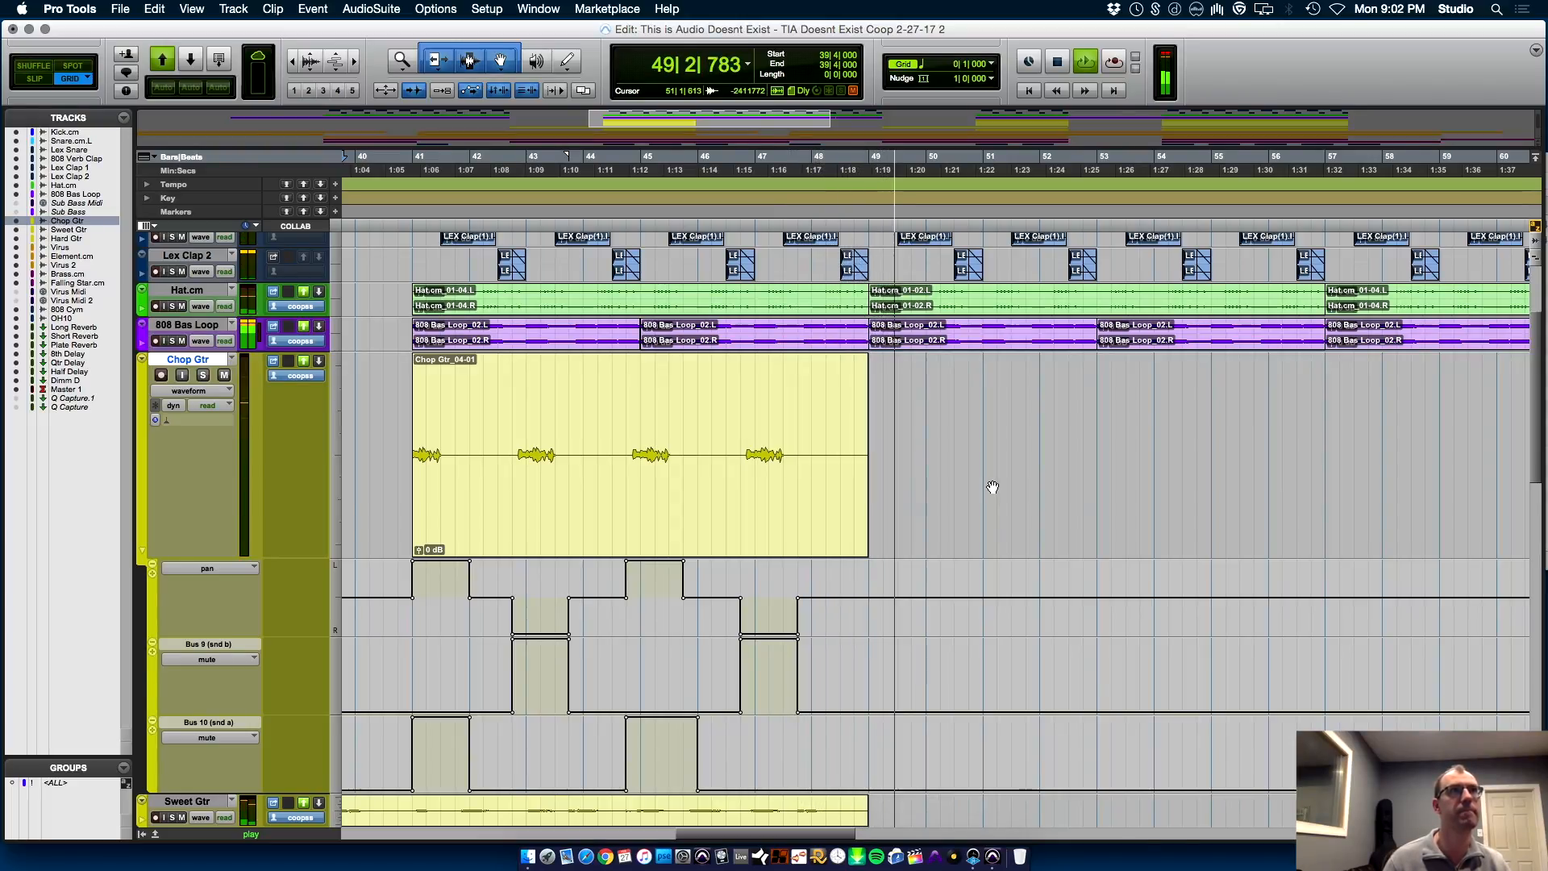
Step: Hide Chop Gtr's pan and send mute automation lanes and shrink the track to the small height
click(141, 549)
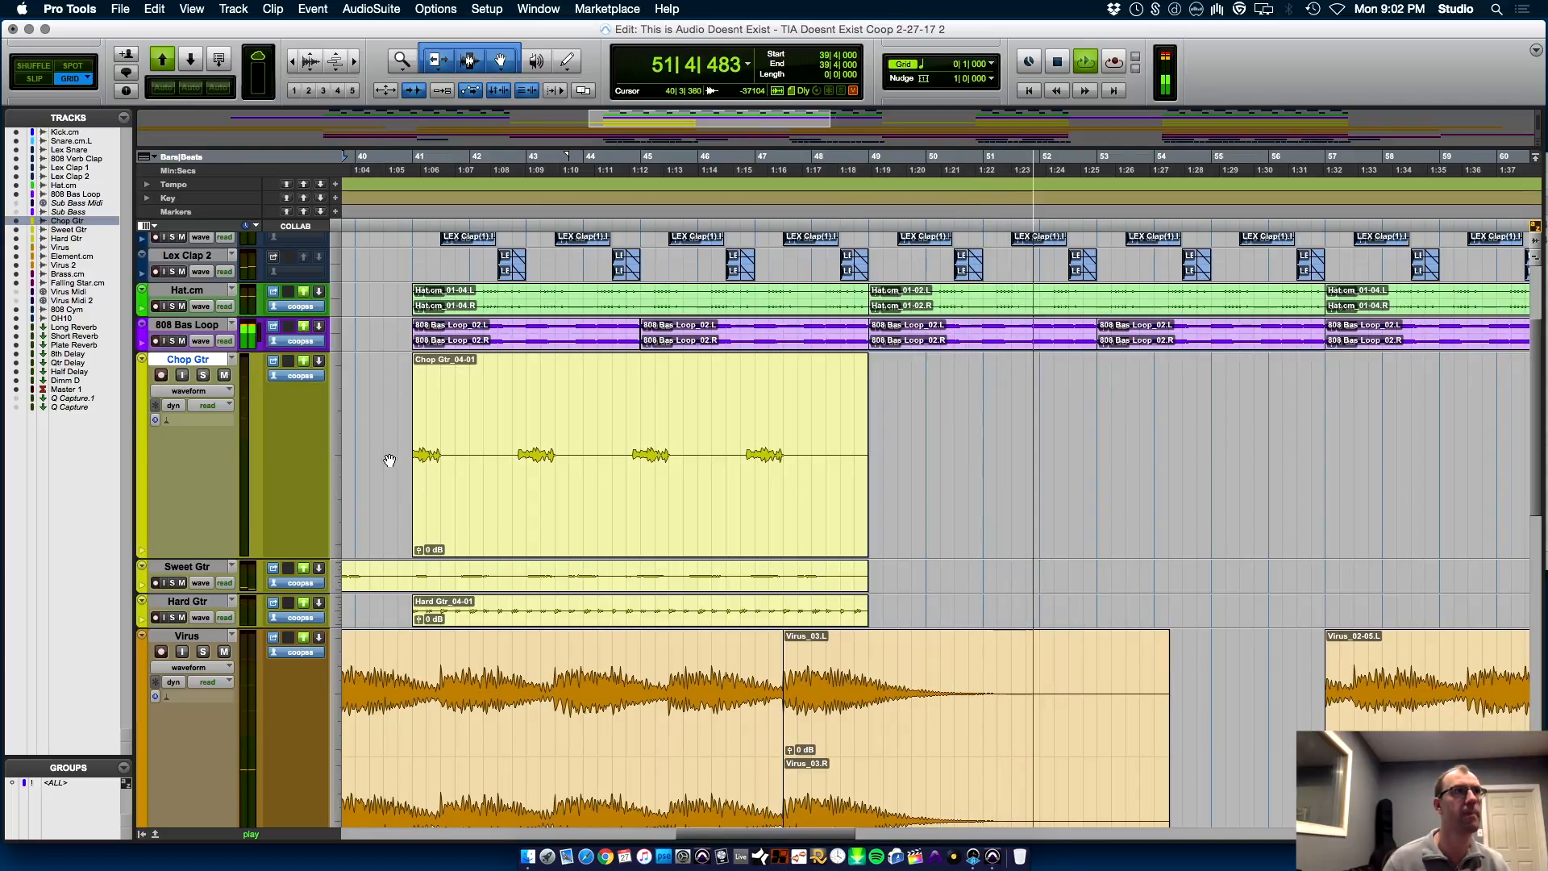
click(187, 359)
drag(182, 557, 182, 386)
Step: Set the enlarged Virus and Element.cm tracks to the small track height for a compact arrangement overview
click(141, 467)
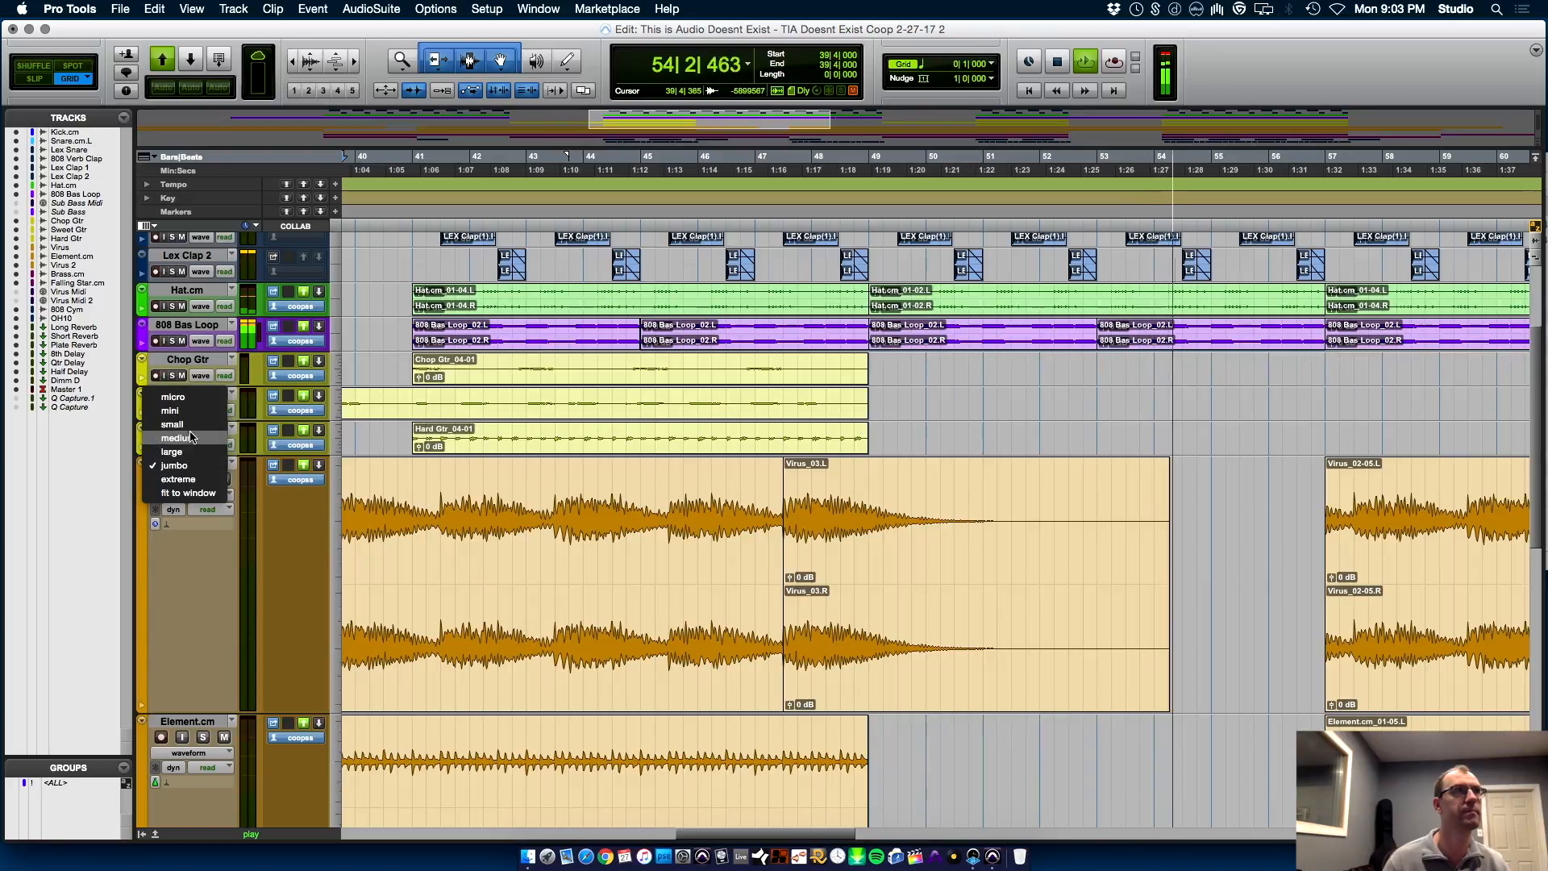
click(172, 424)
key(r)
key(r)
key(r)
key(r)
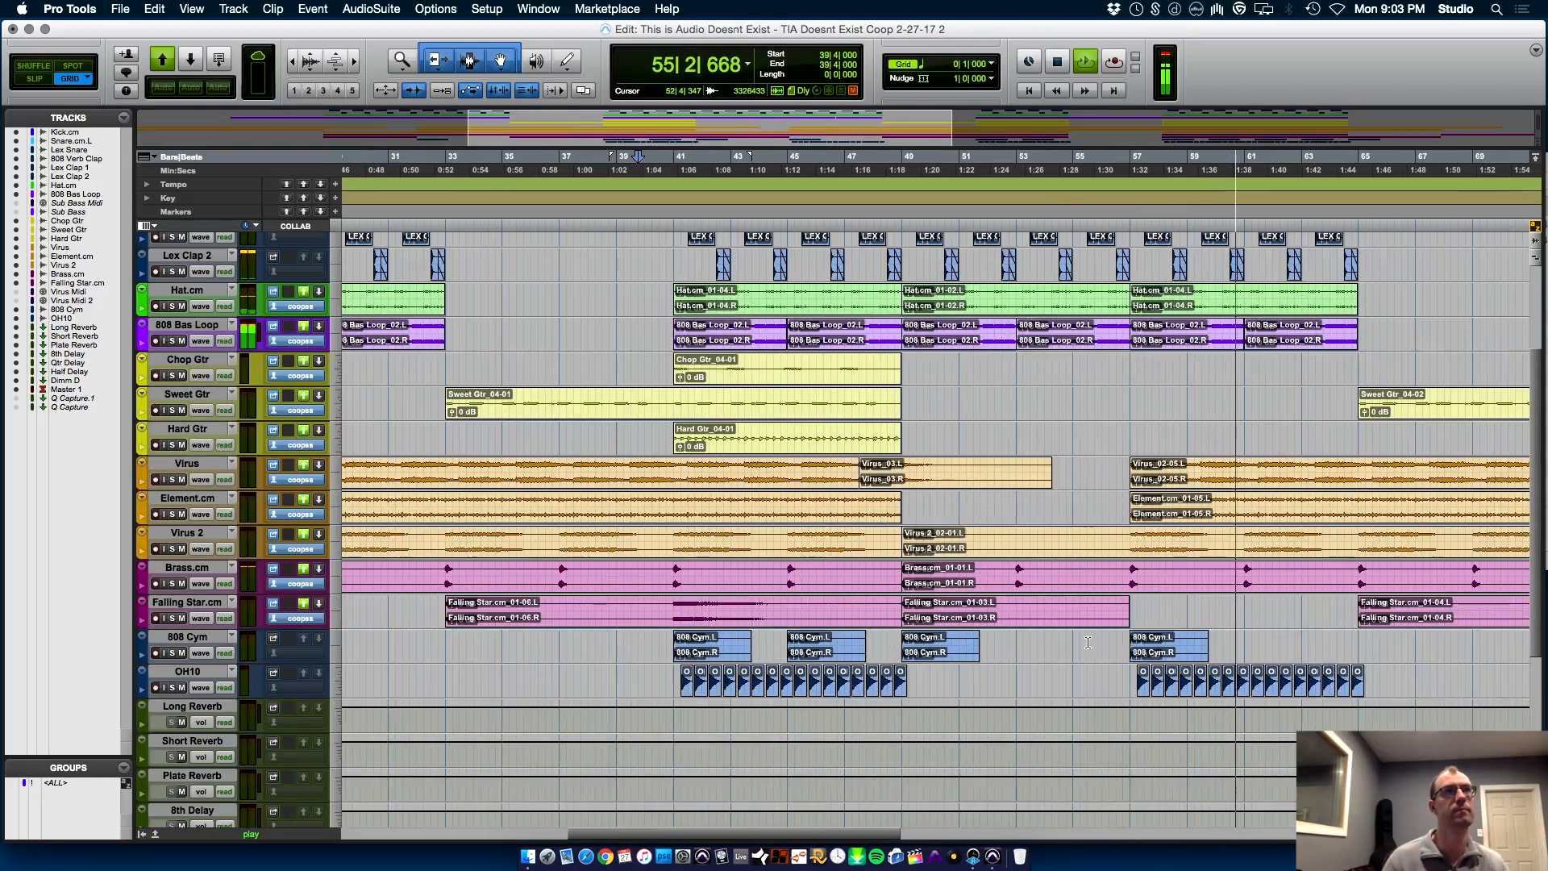